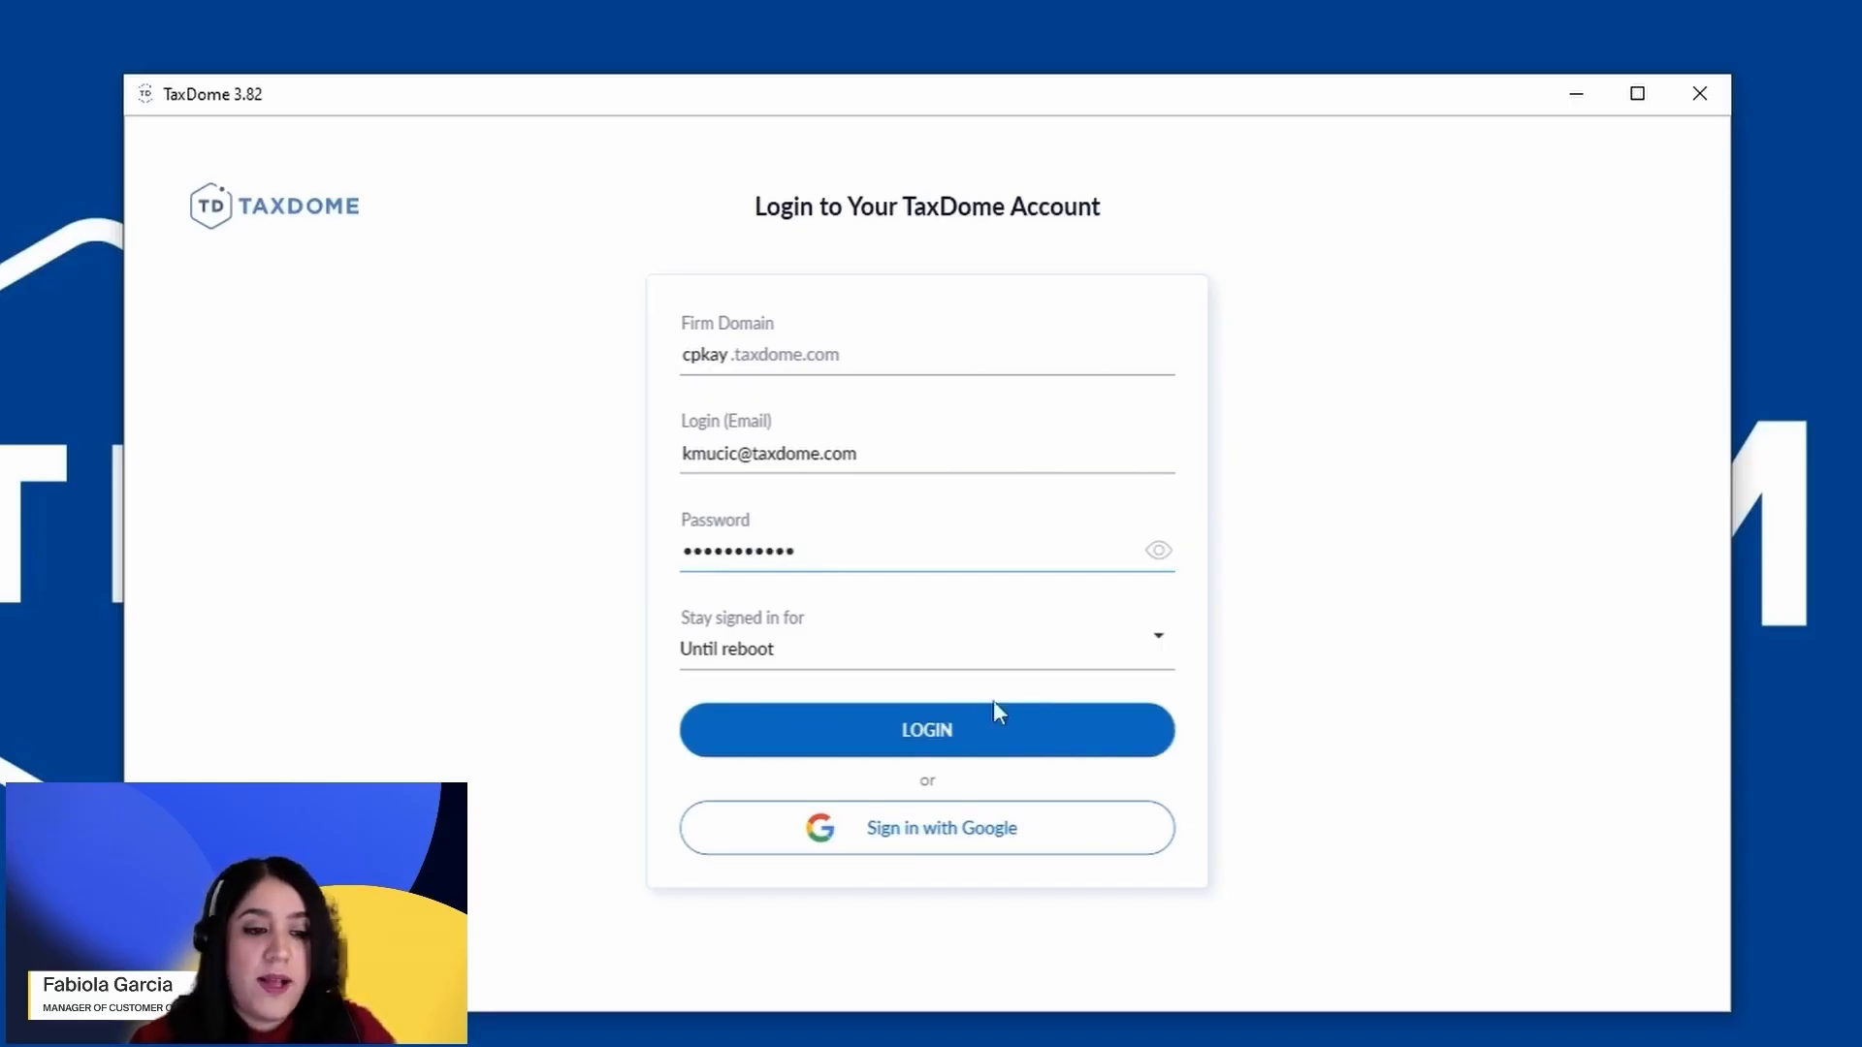
Log in to the firm's account with the filled-in credentials and open the additional options.
click(947, 725)
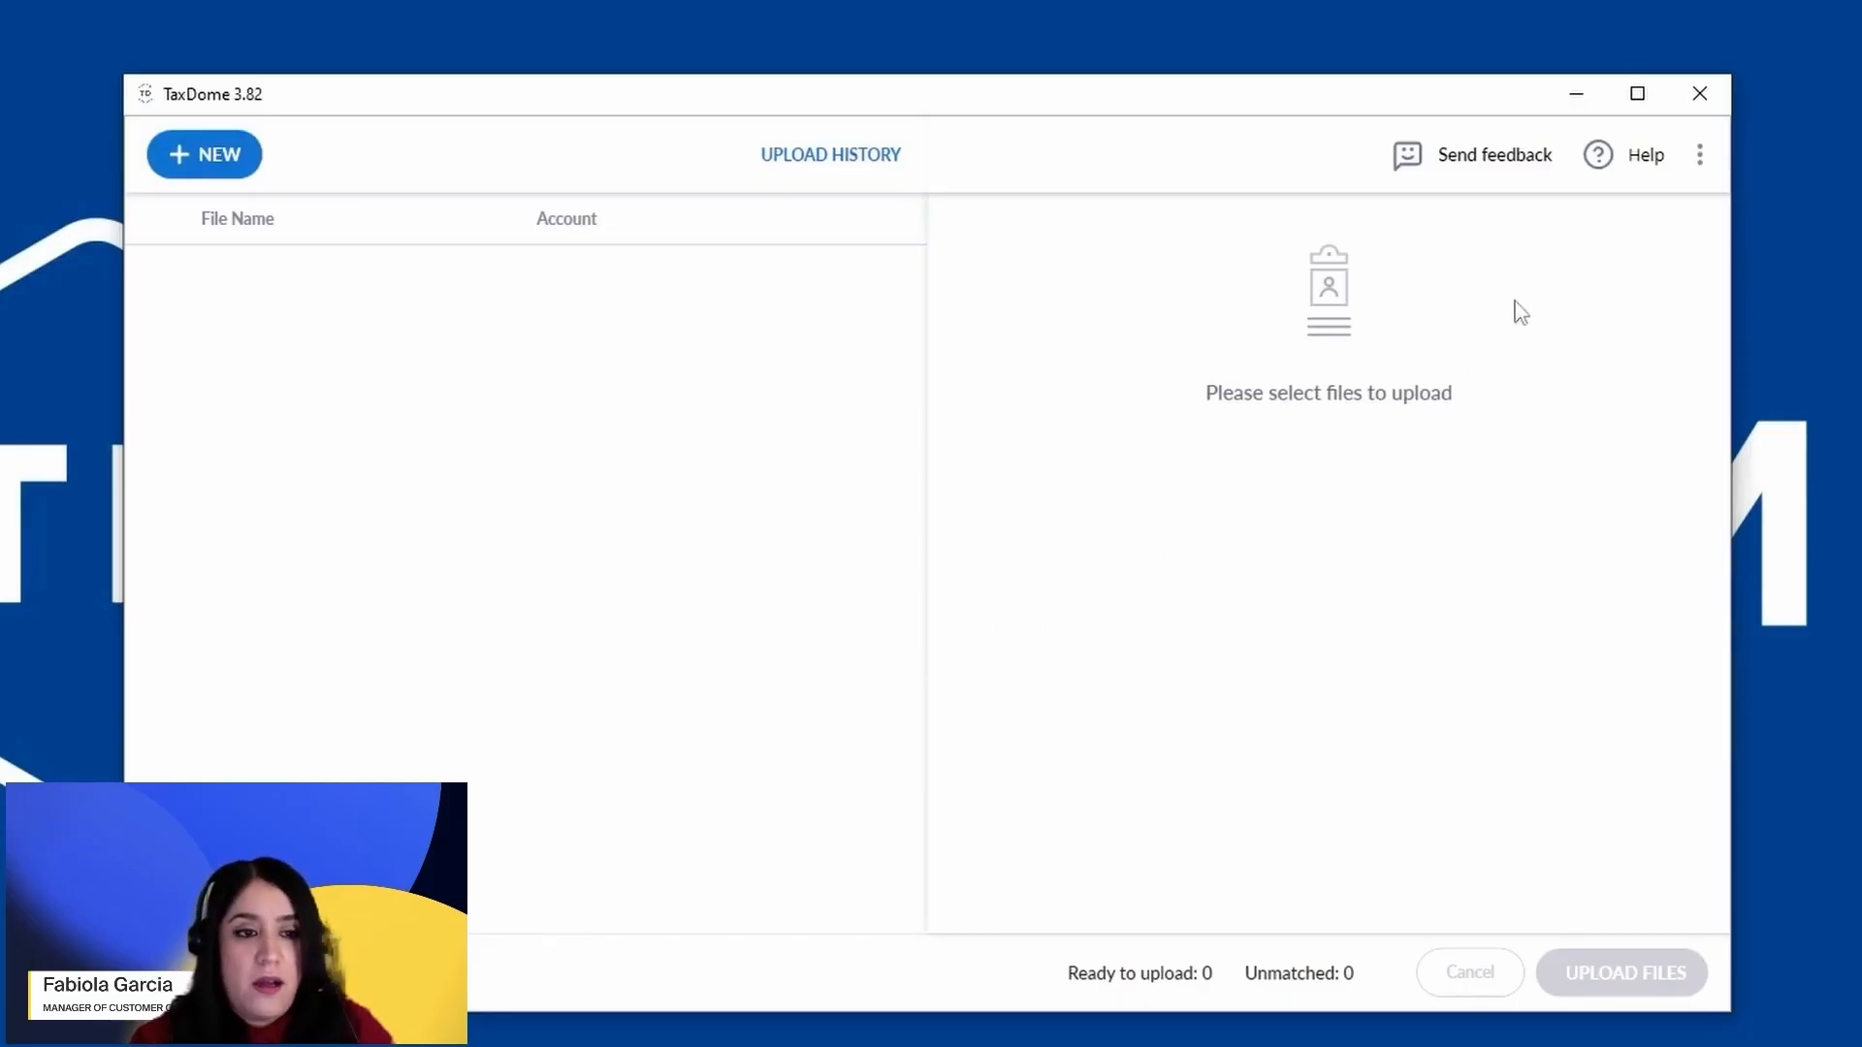
click(1699, 160)
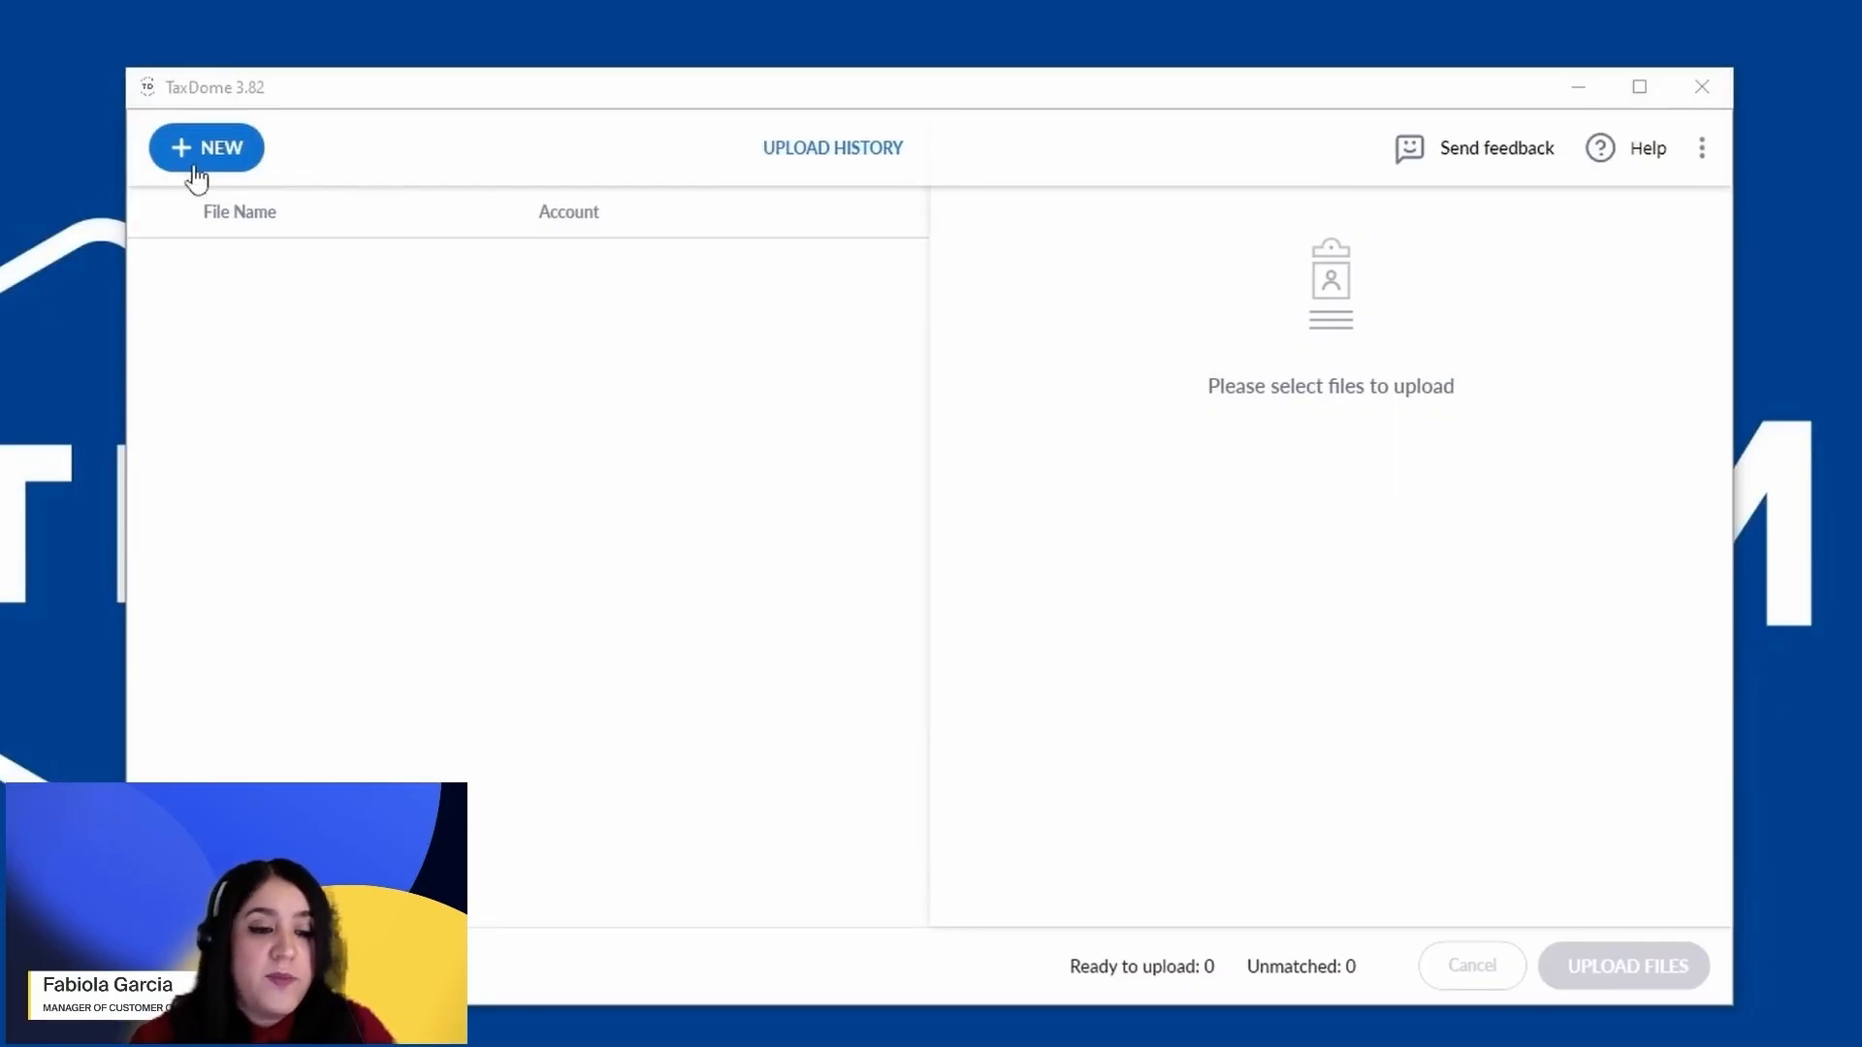
Start a bulk upload and choose Bulk Sample Folder, inside New folder on the desktop, as its source.
click(214, 160)
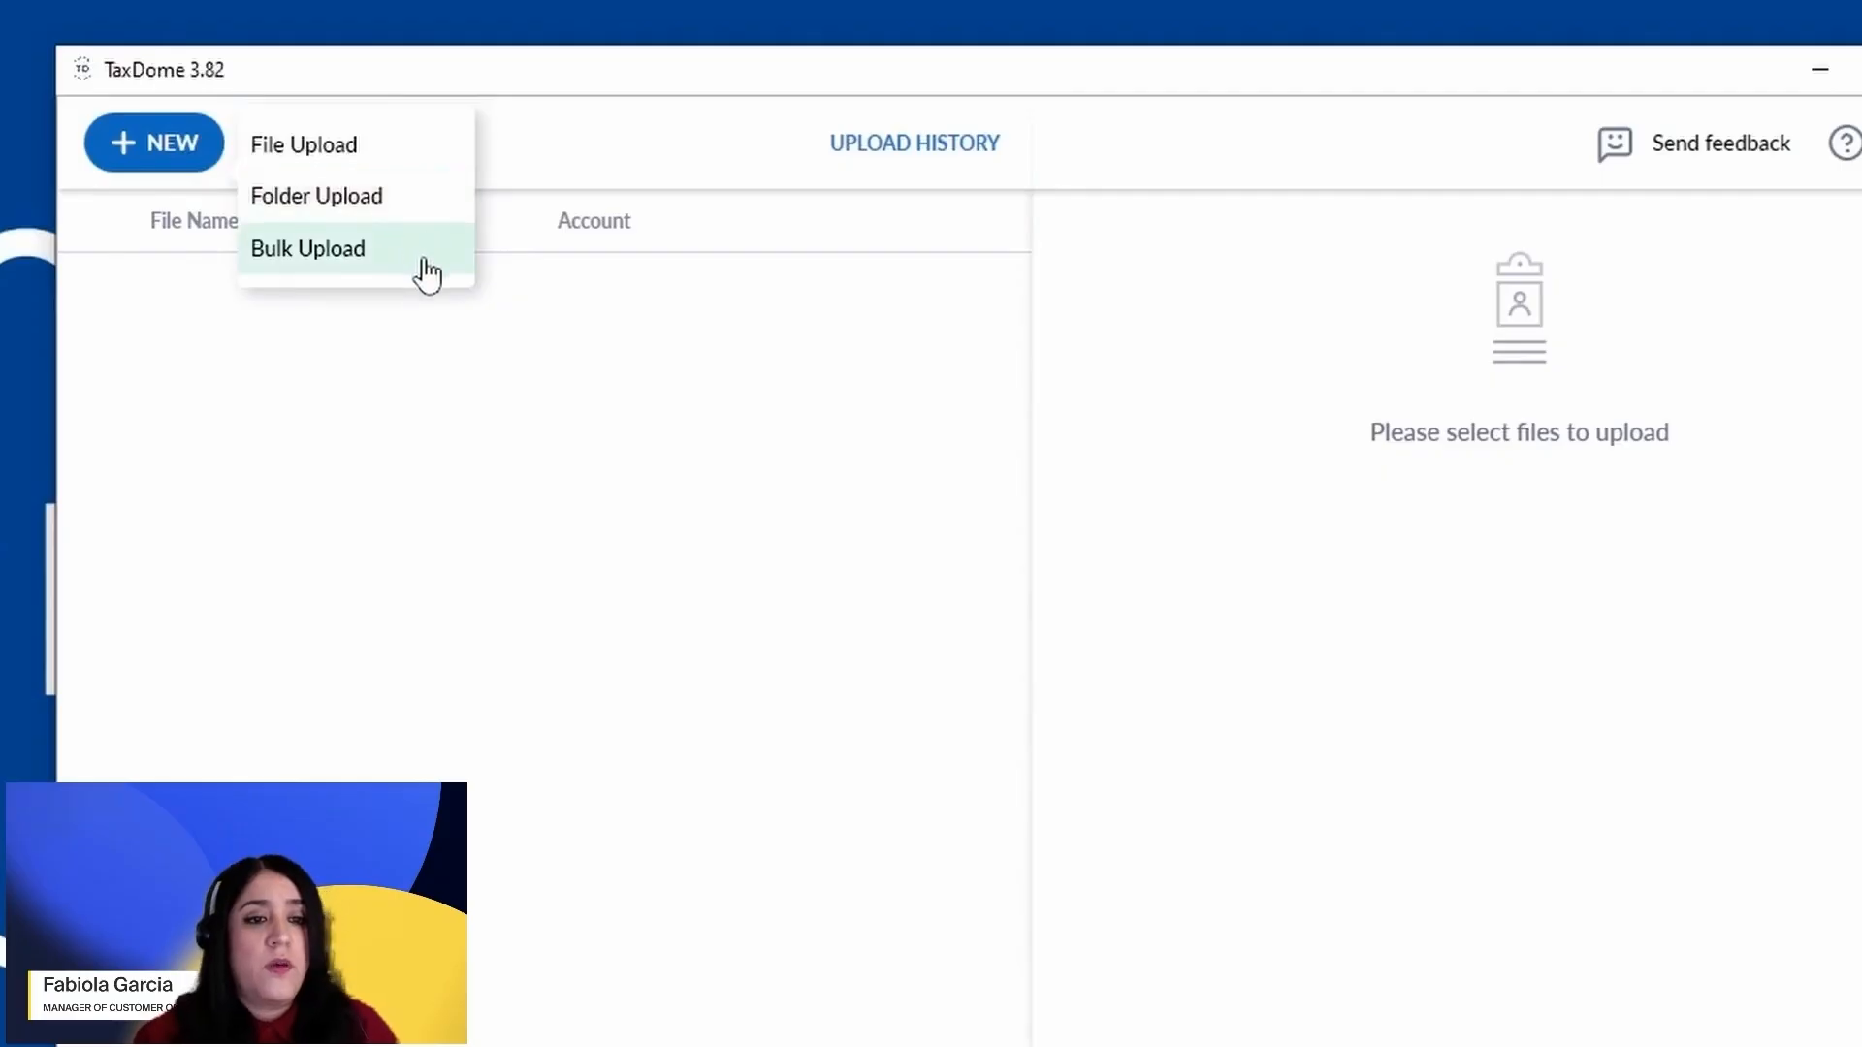
click(560, 384)
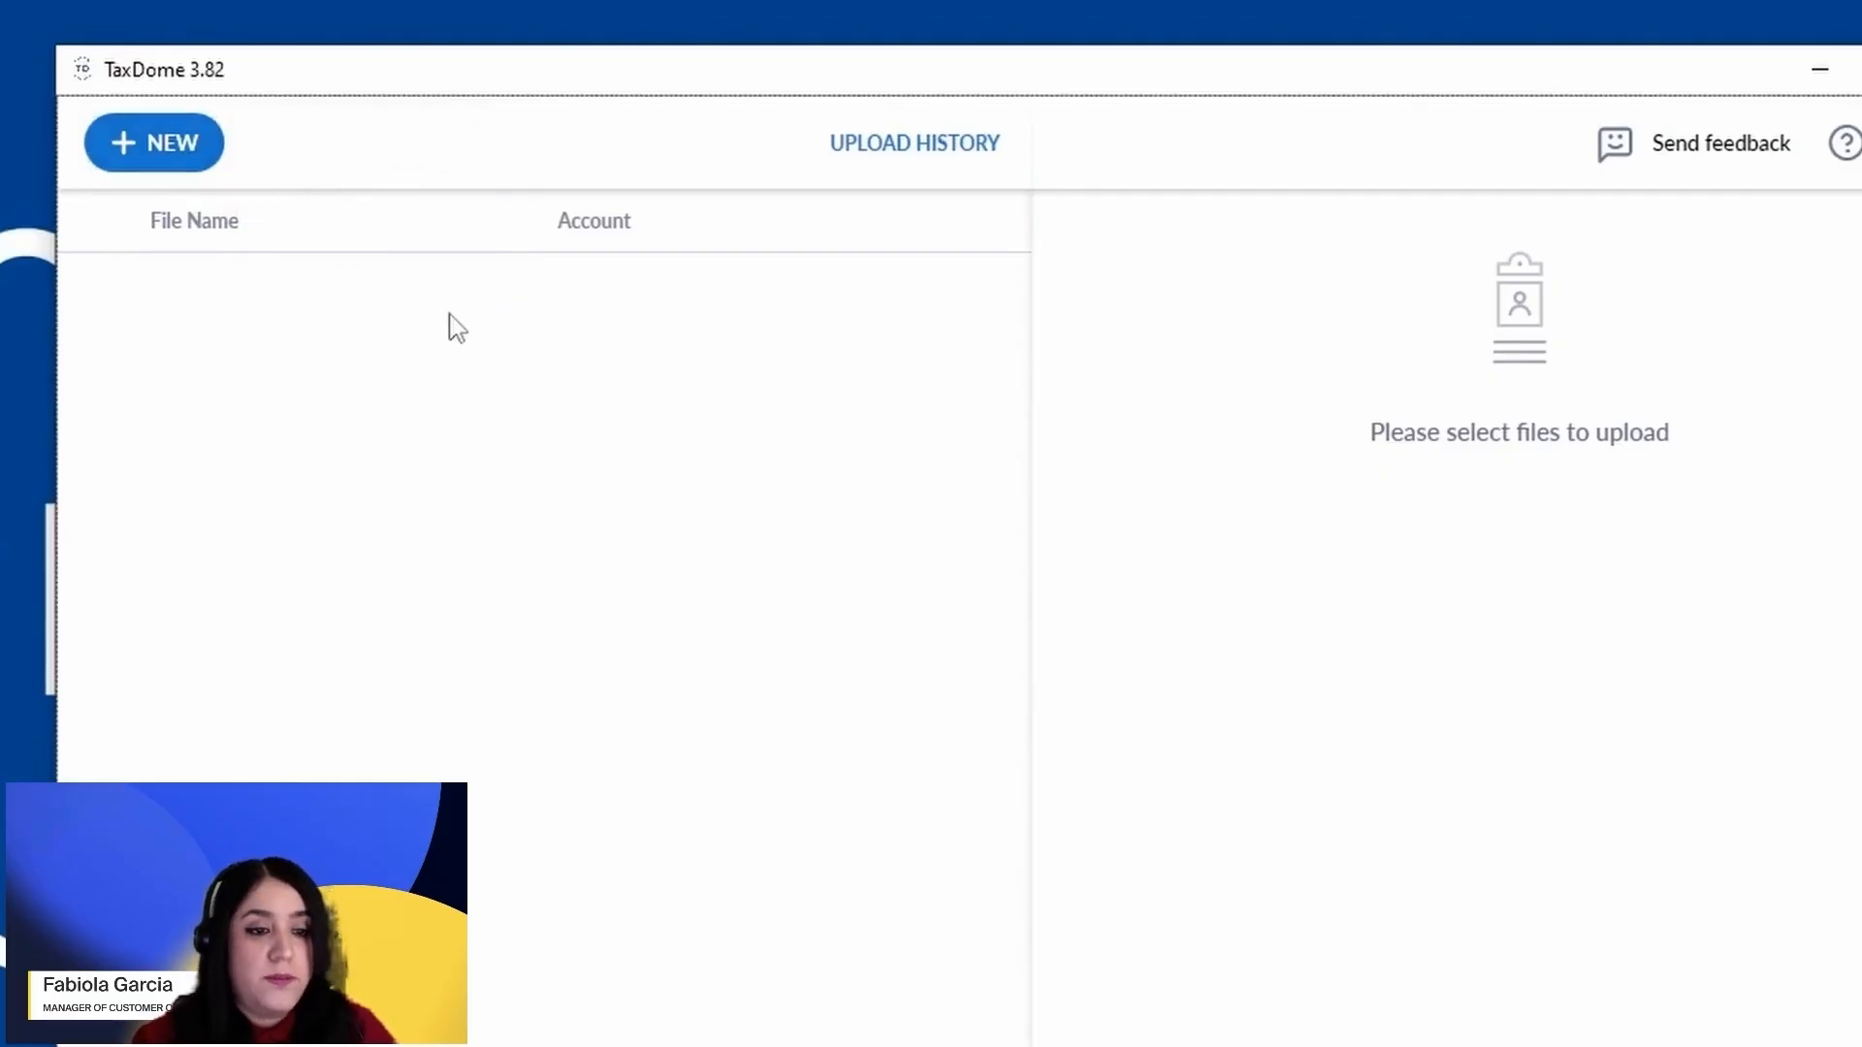
click(172, 162)
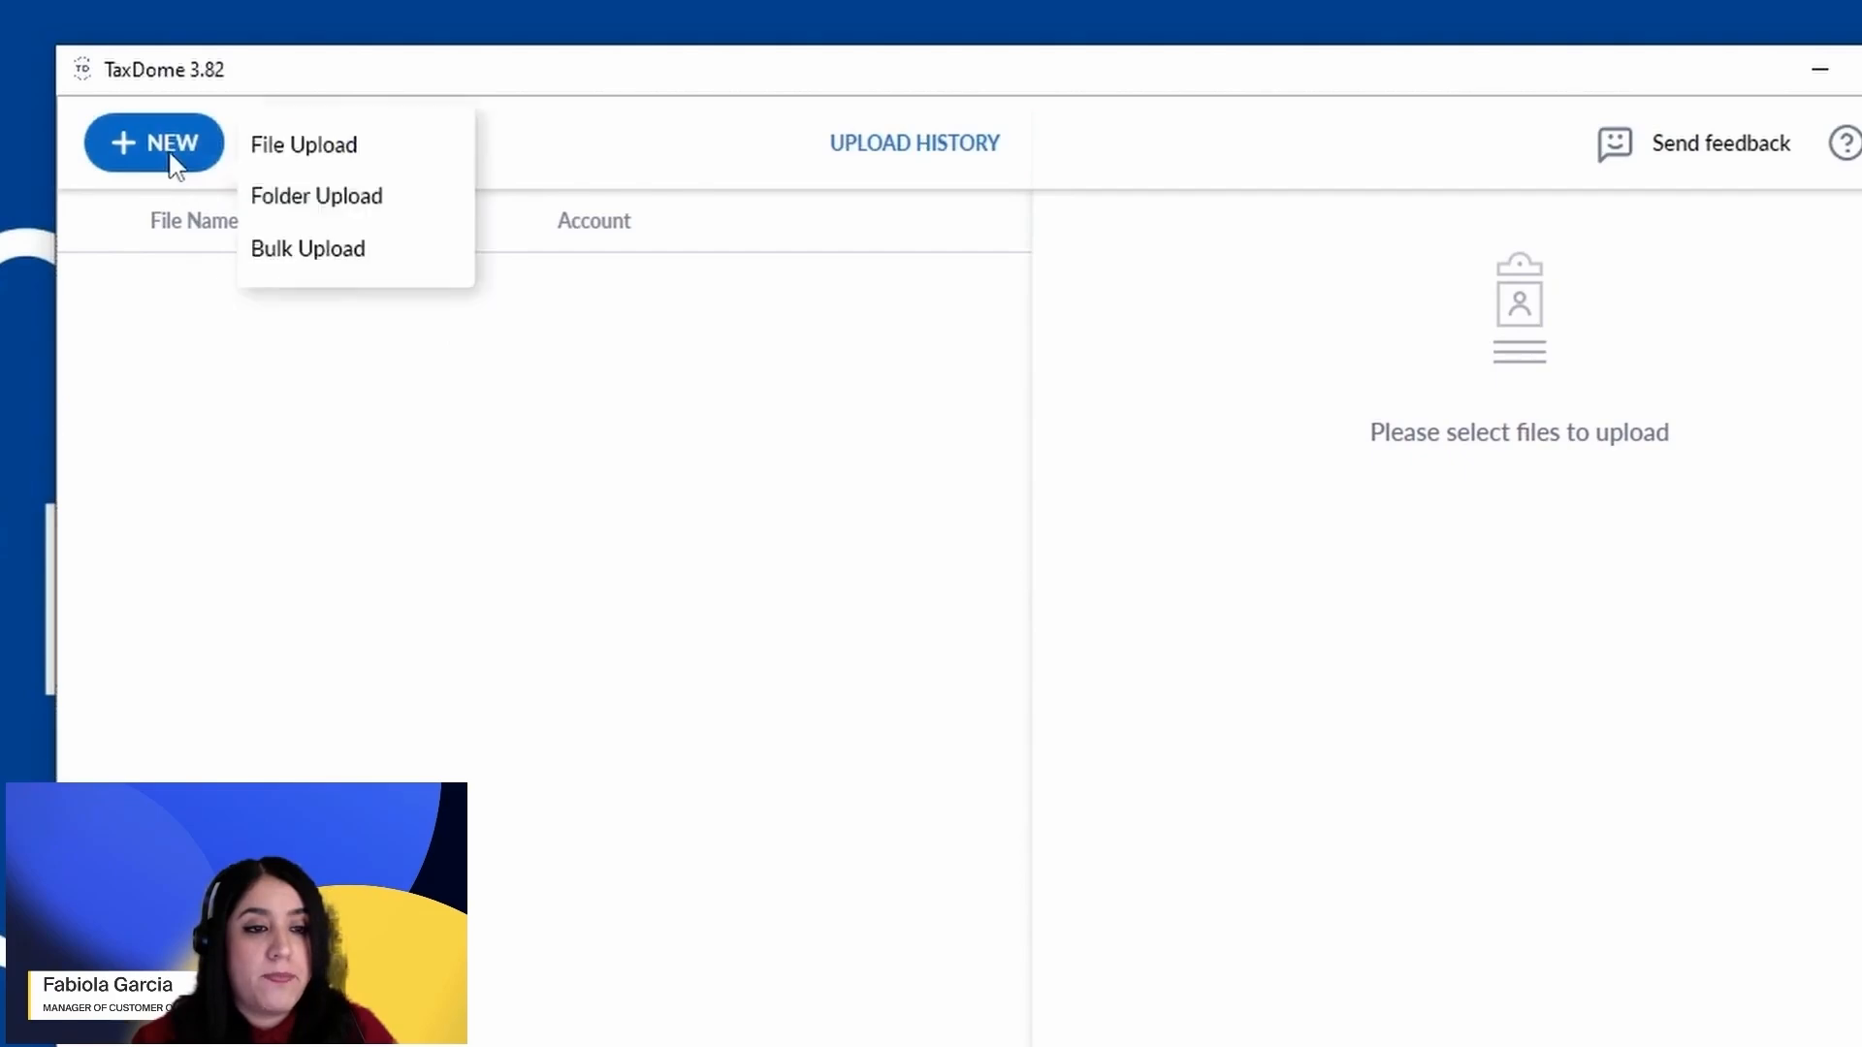
click(417, 262)
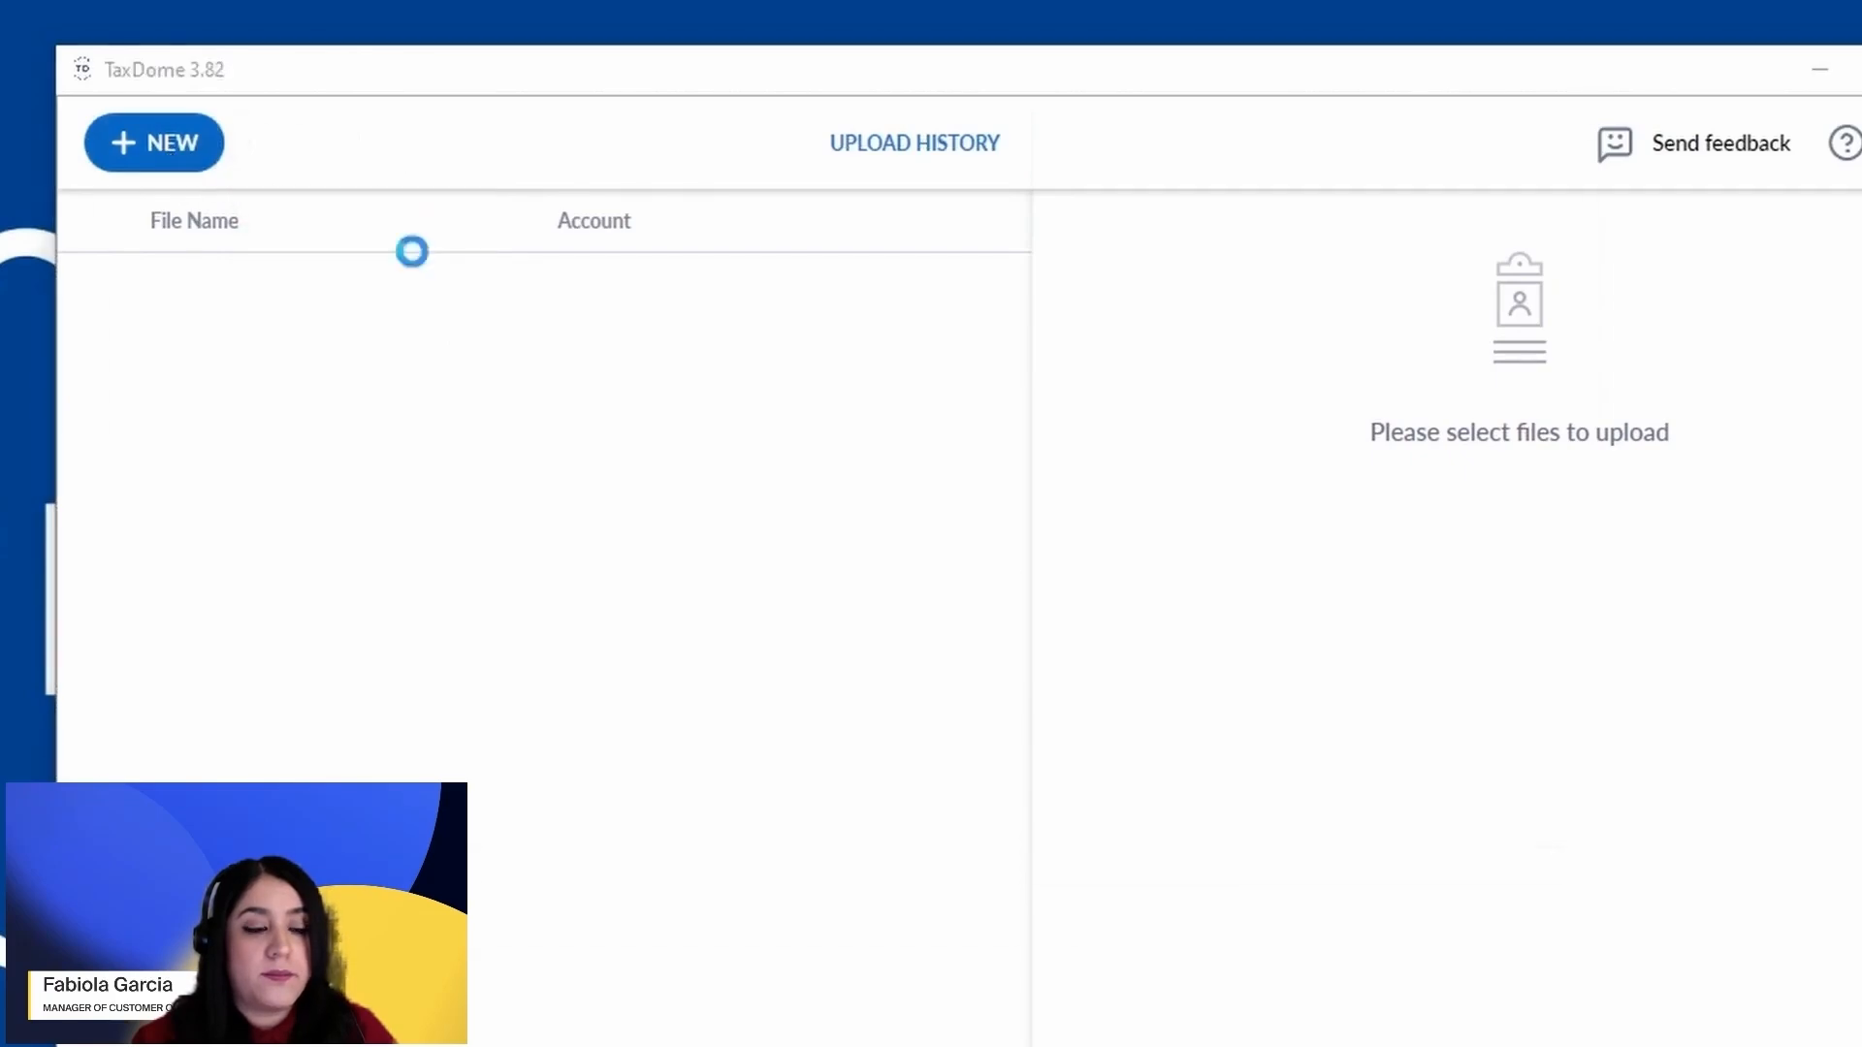
click(472, 339)
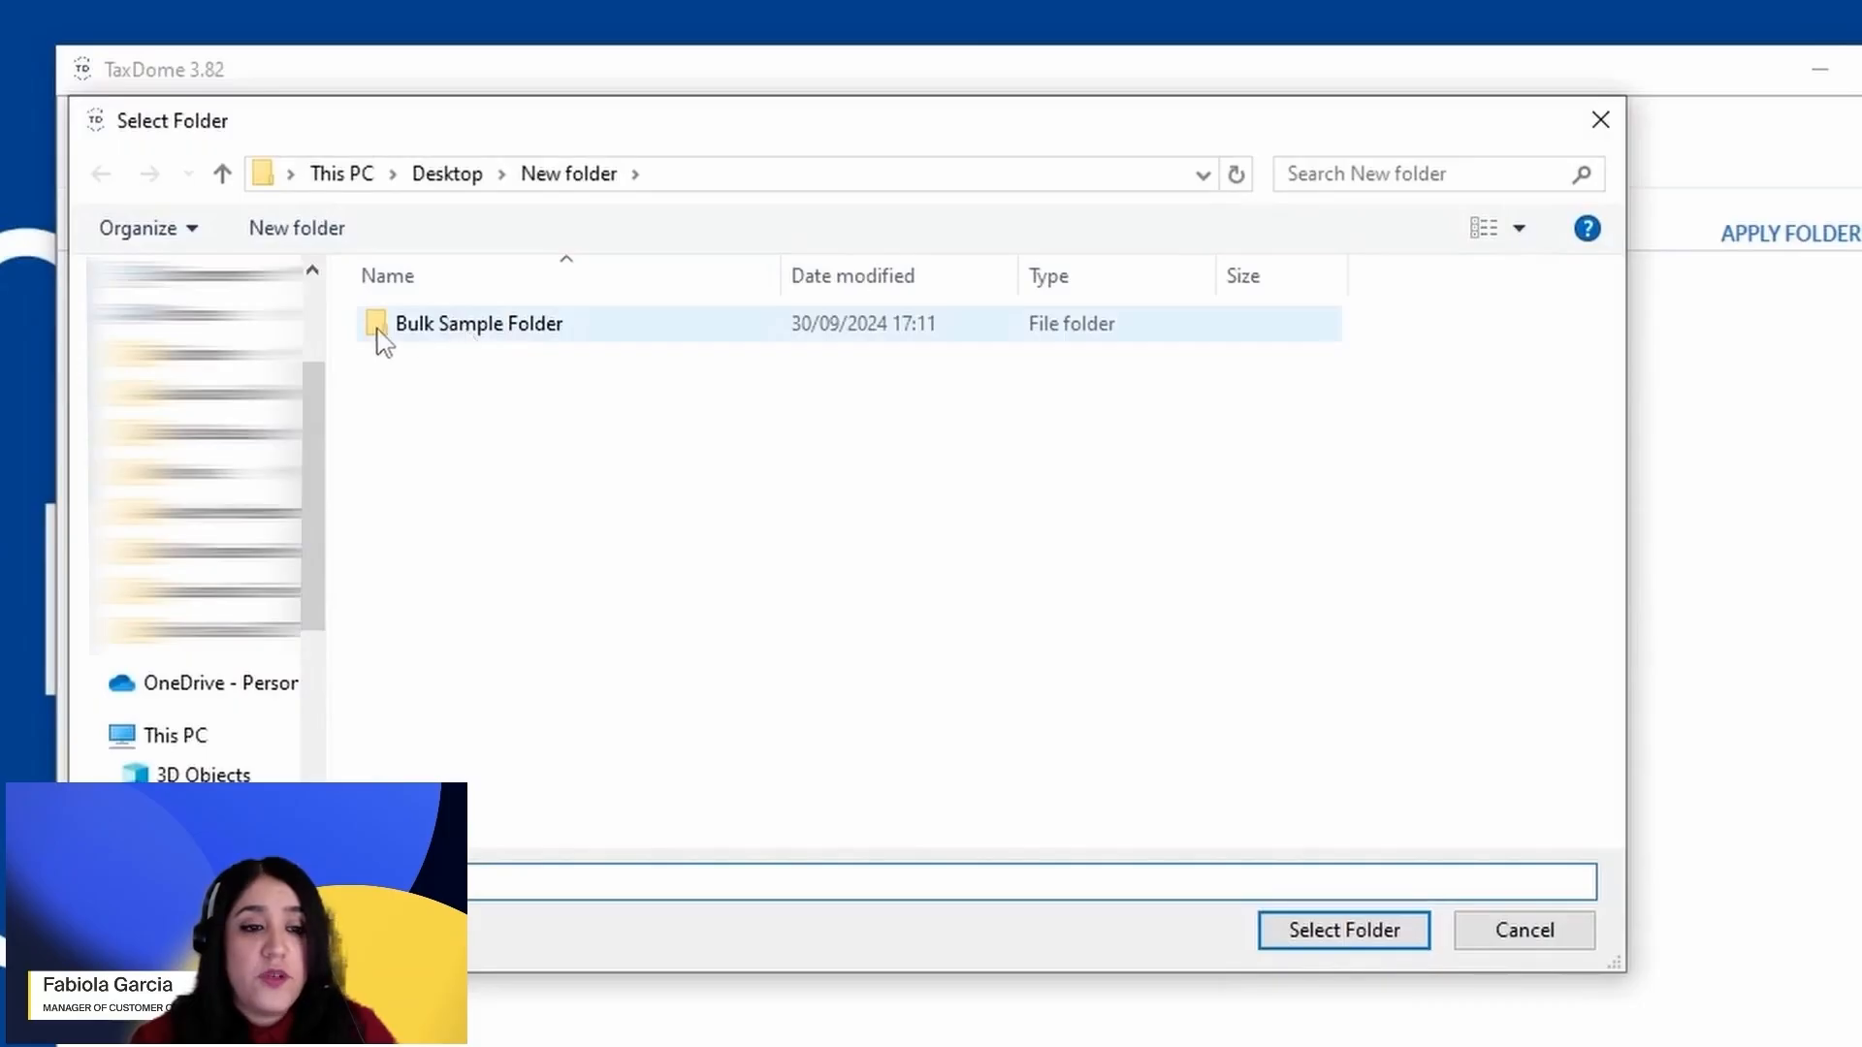
double_click(613, 339)
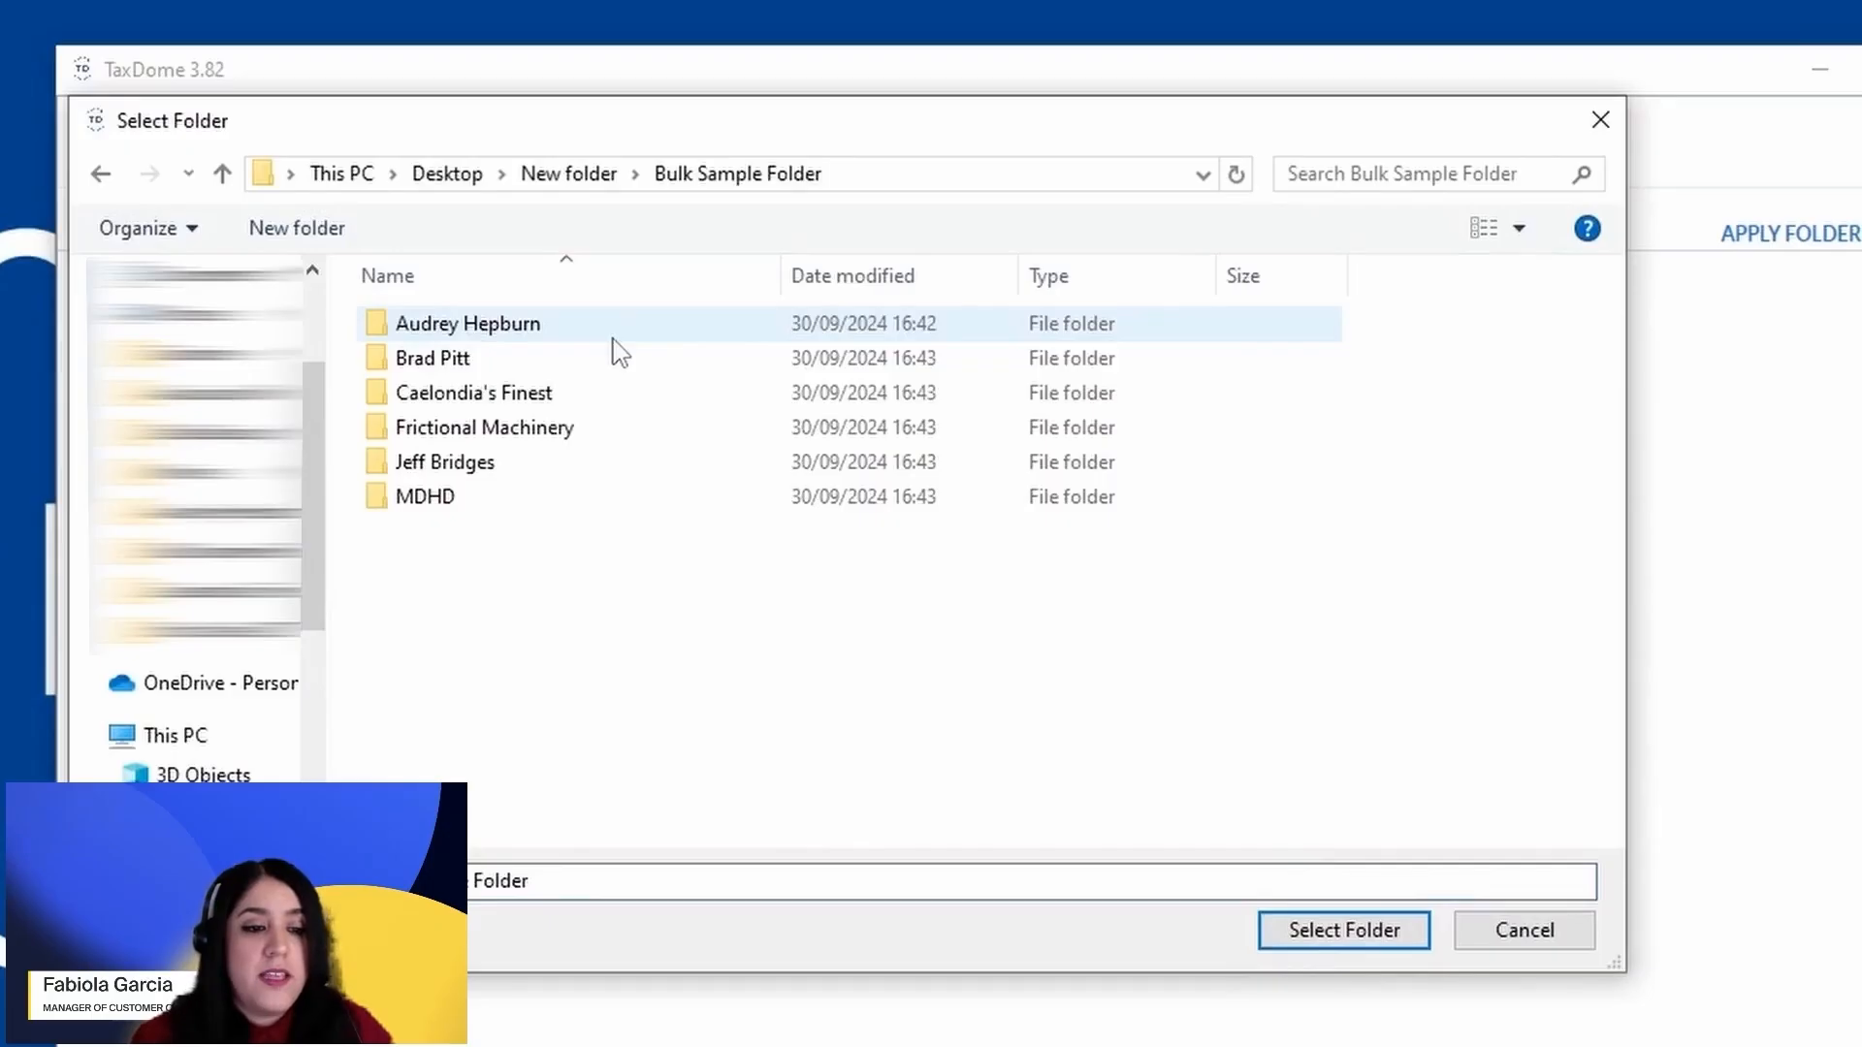
double_click(599, 335)
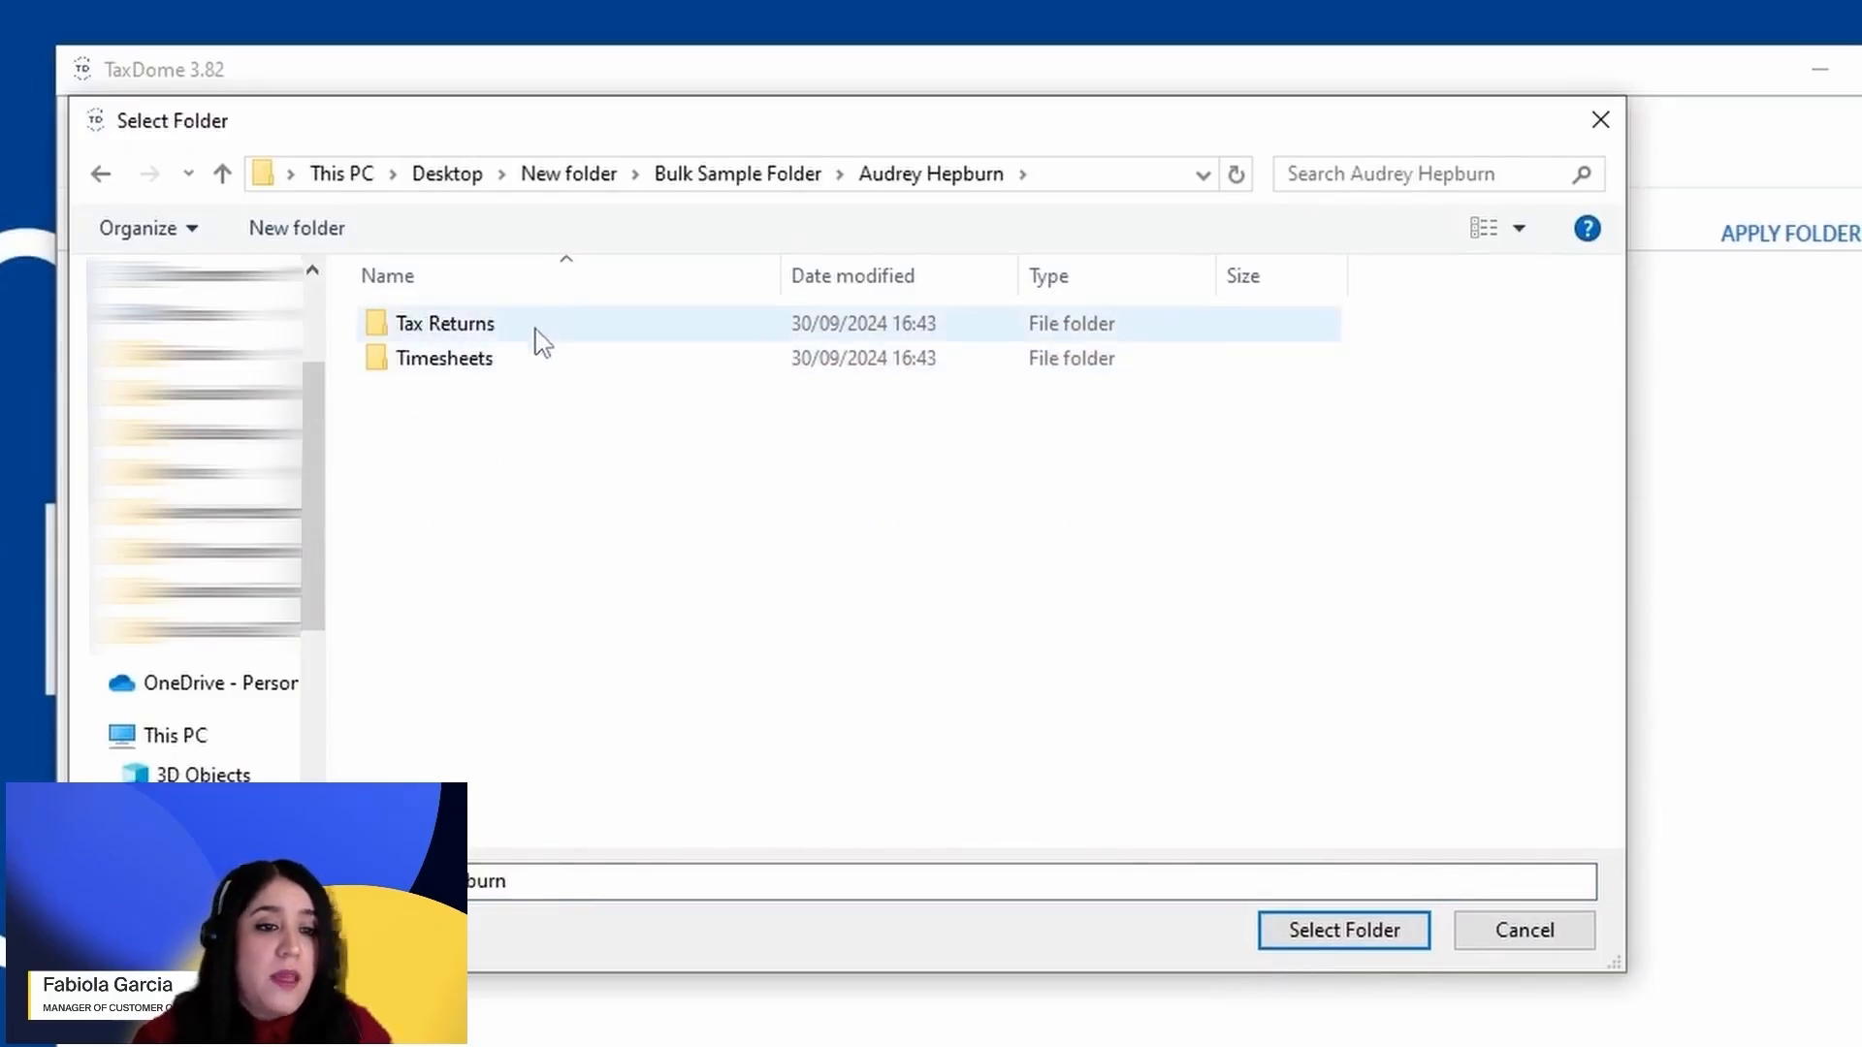
click(737, 176)
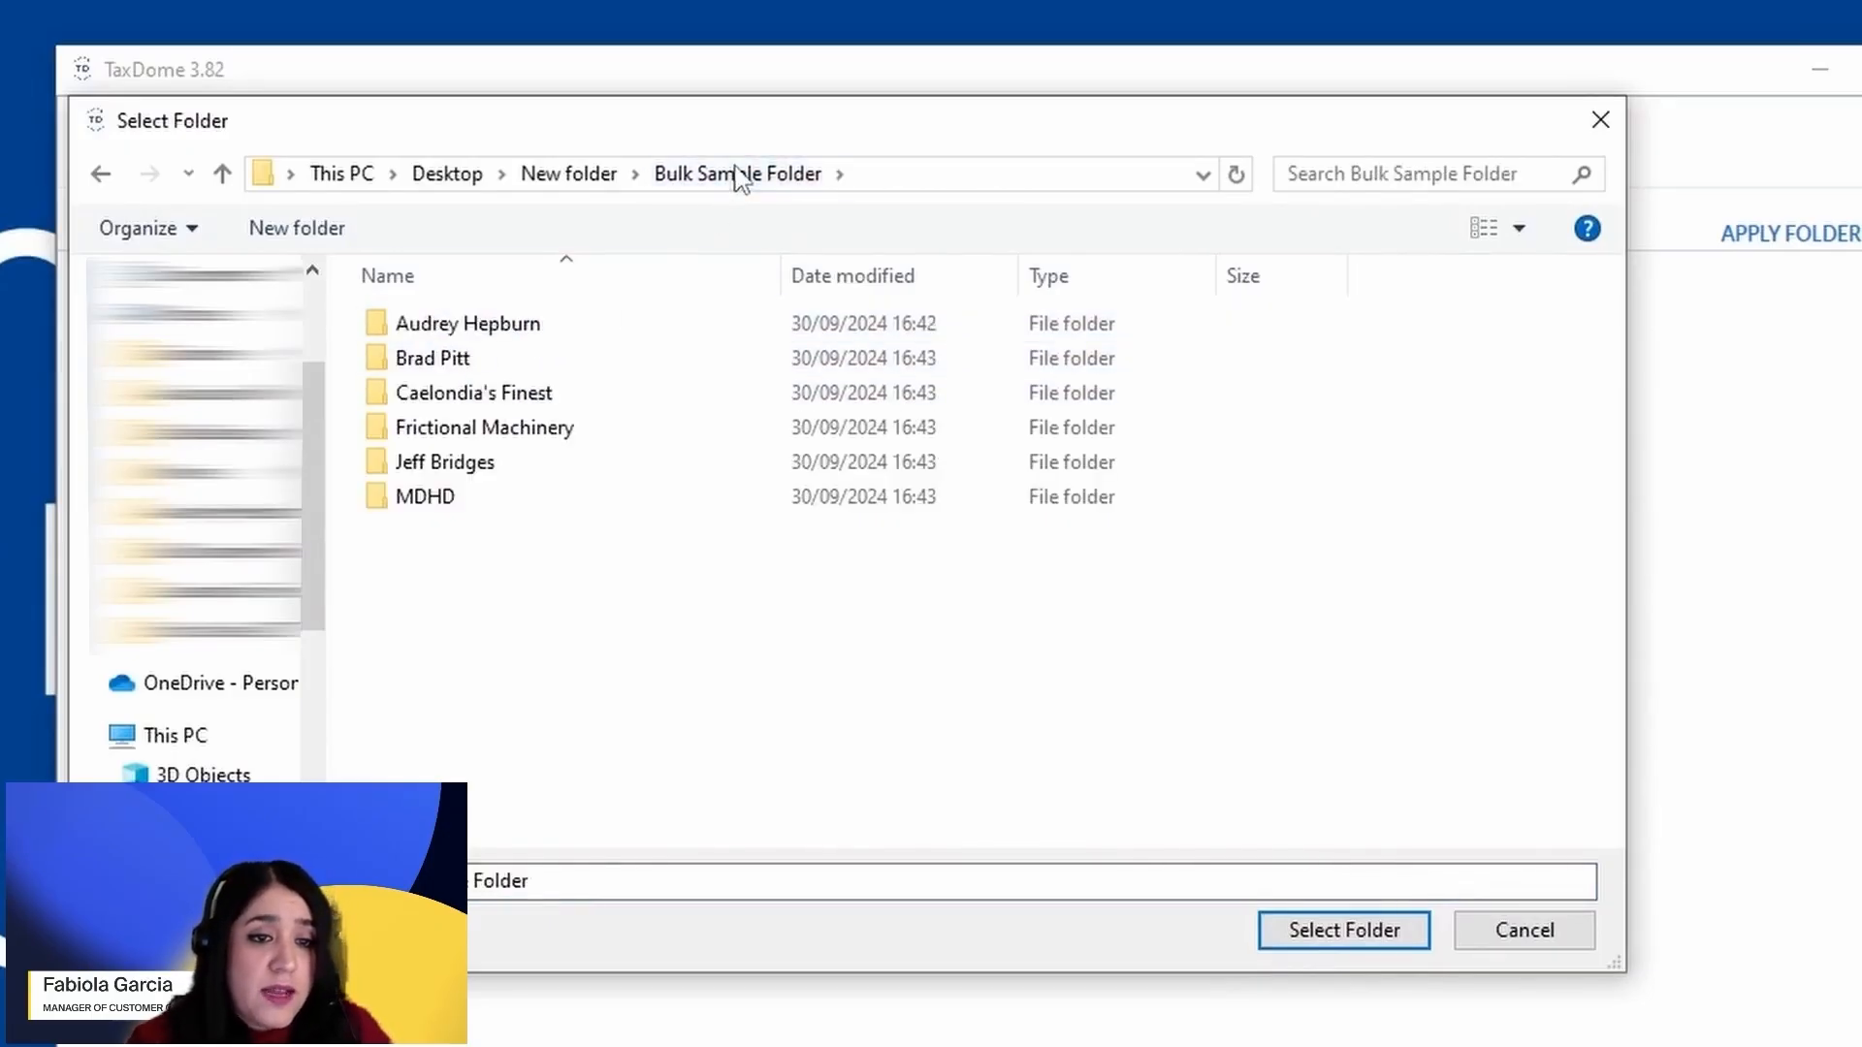
click(1341, 932)
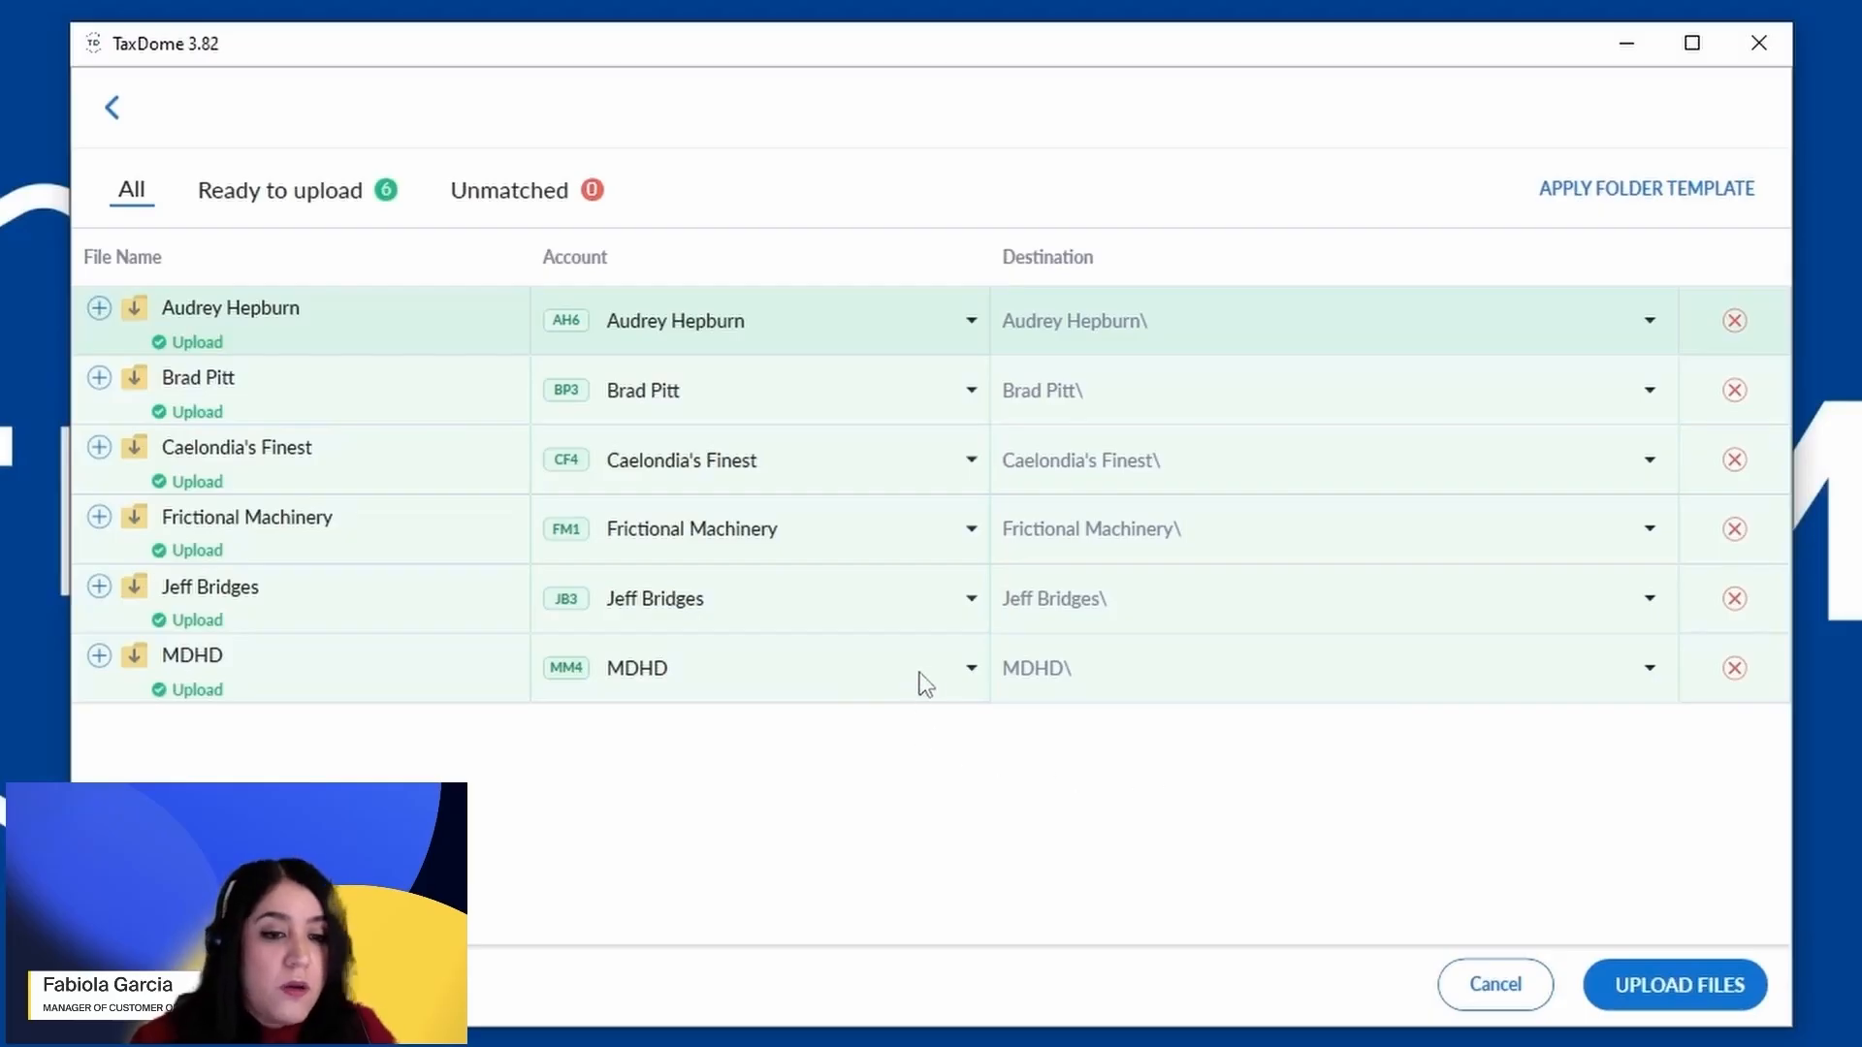
Reassign the MDHD folder to the Massive Dynamic account.
click(969, 668)
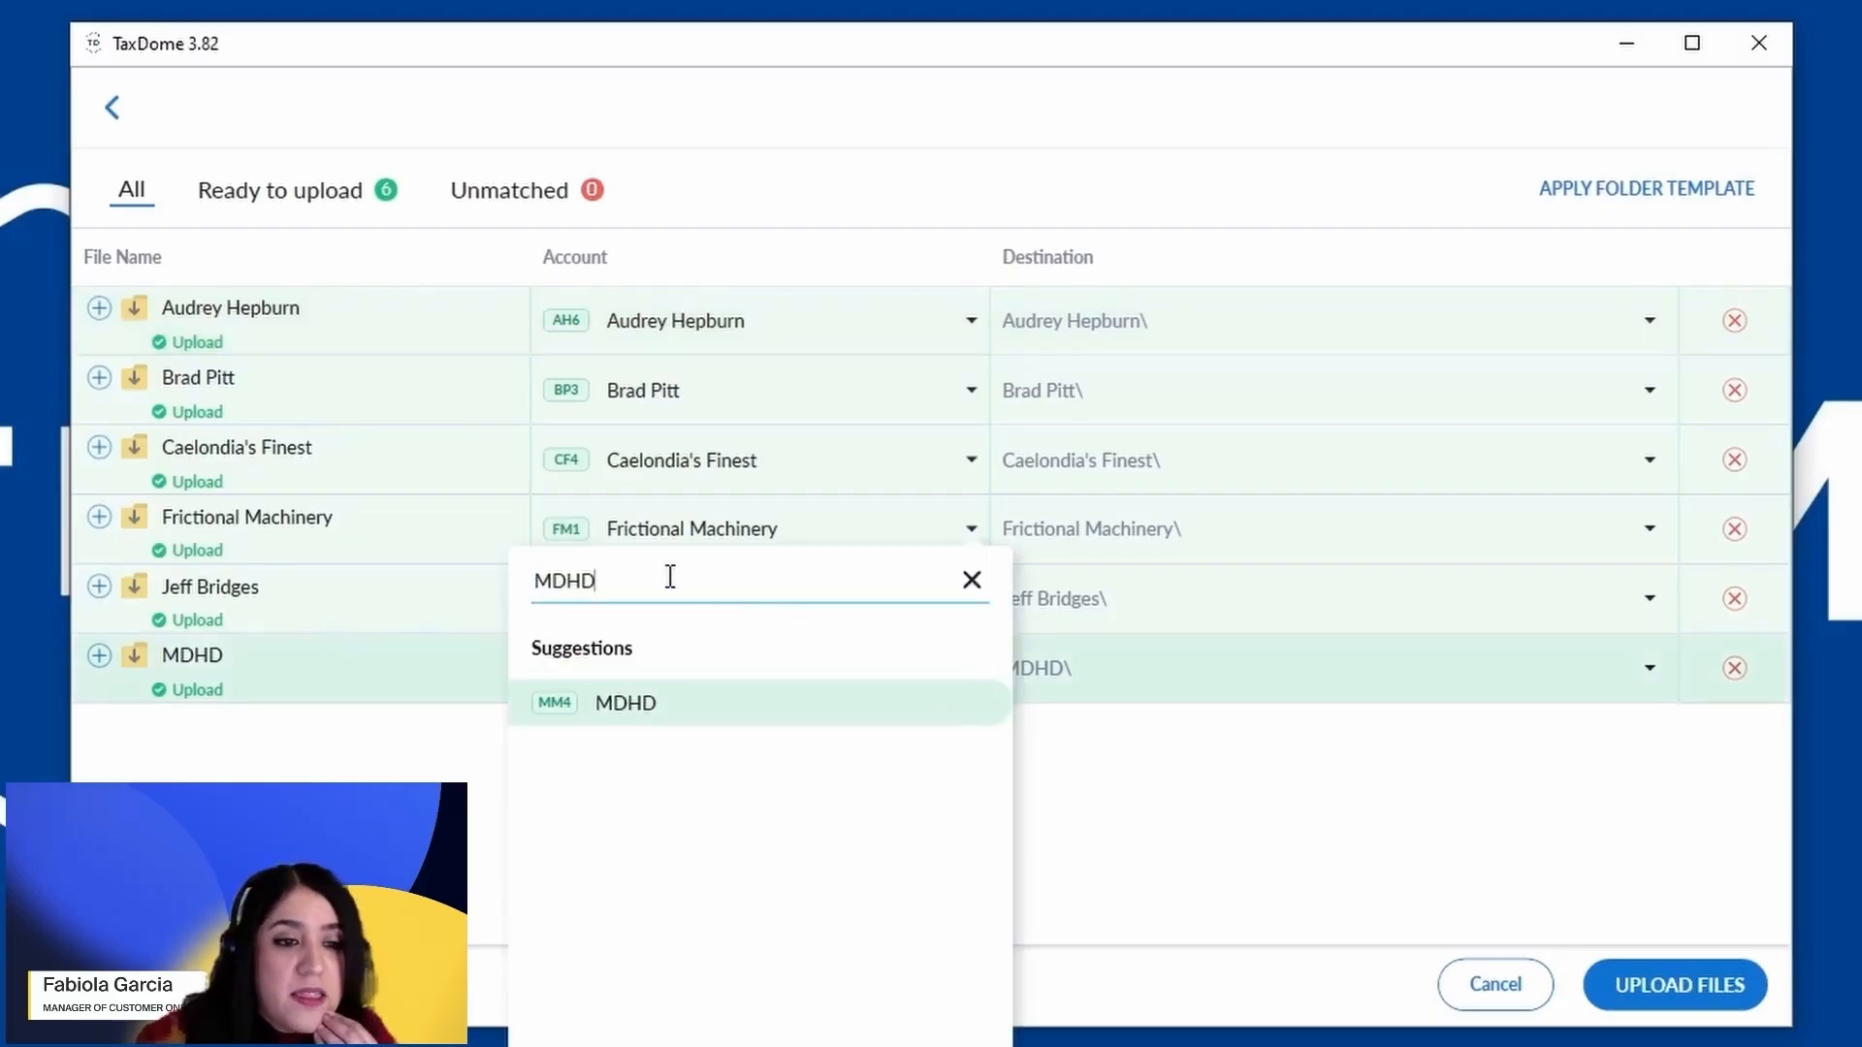
drag(665, 578, 522, 581)
text(Massi)
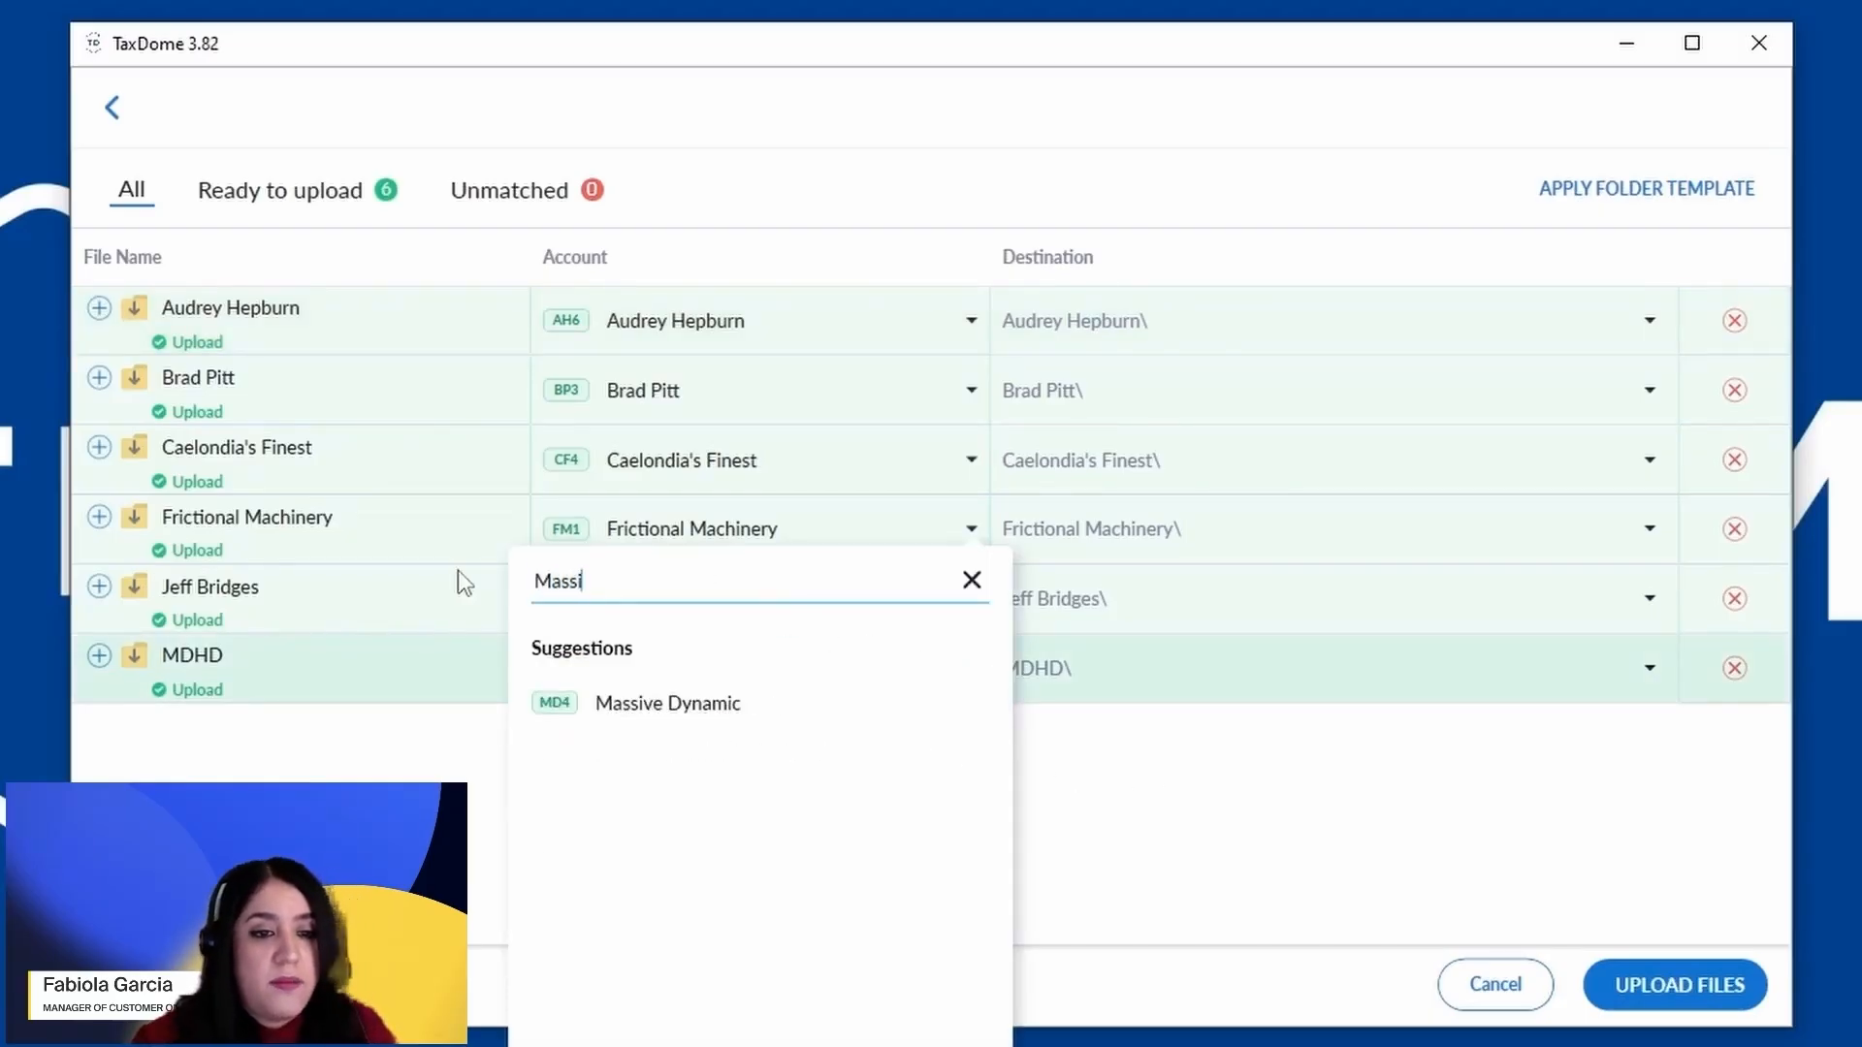
click(766, 707)
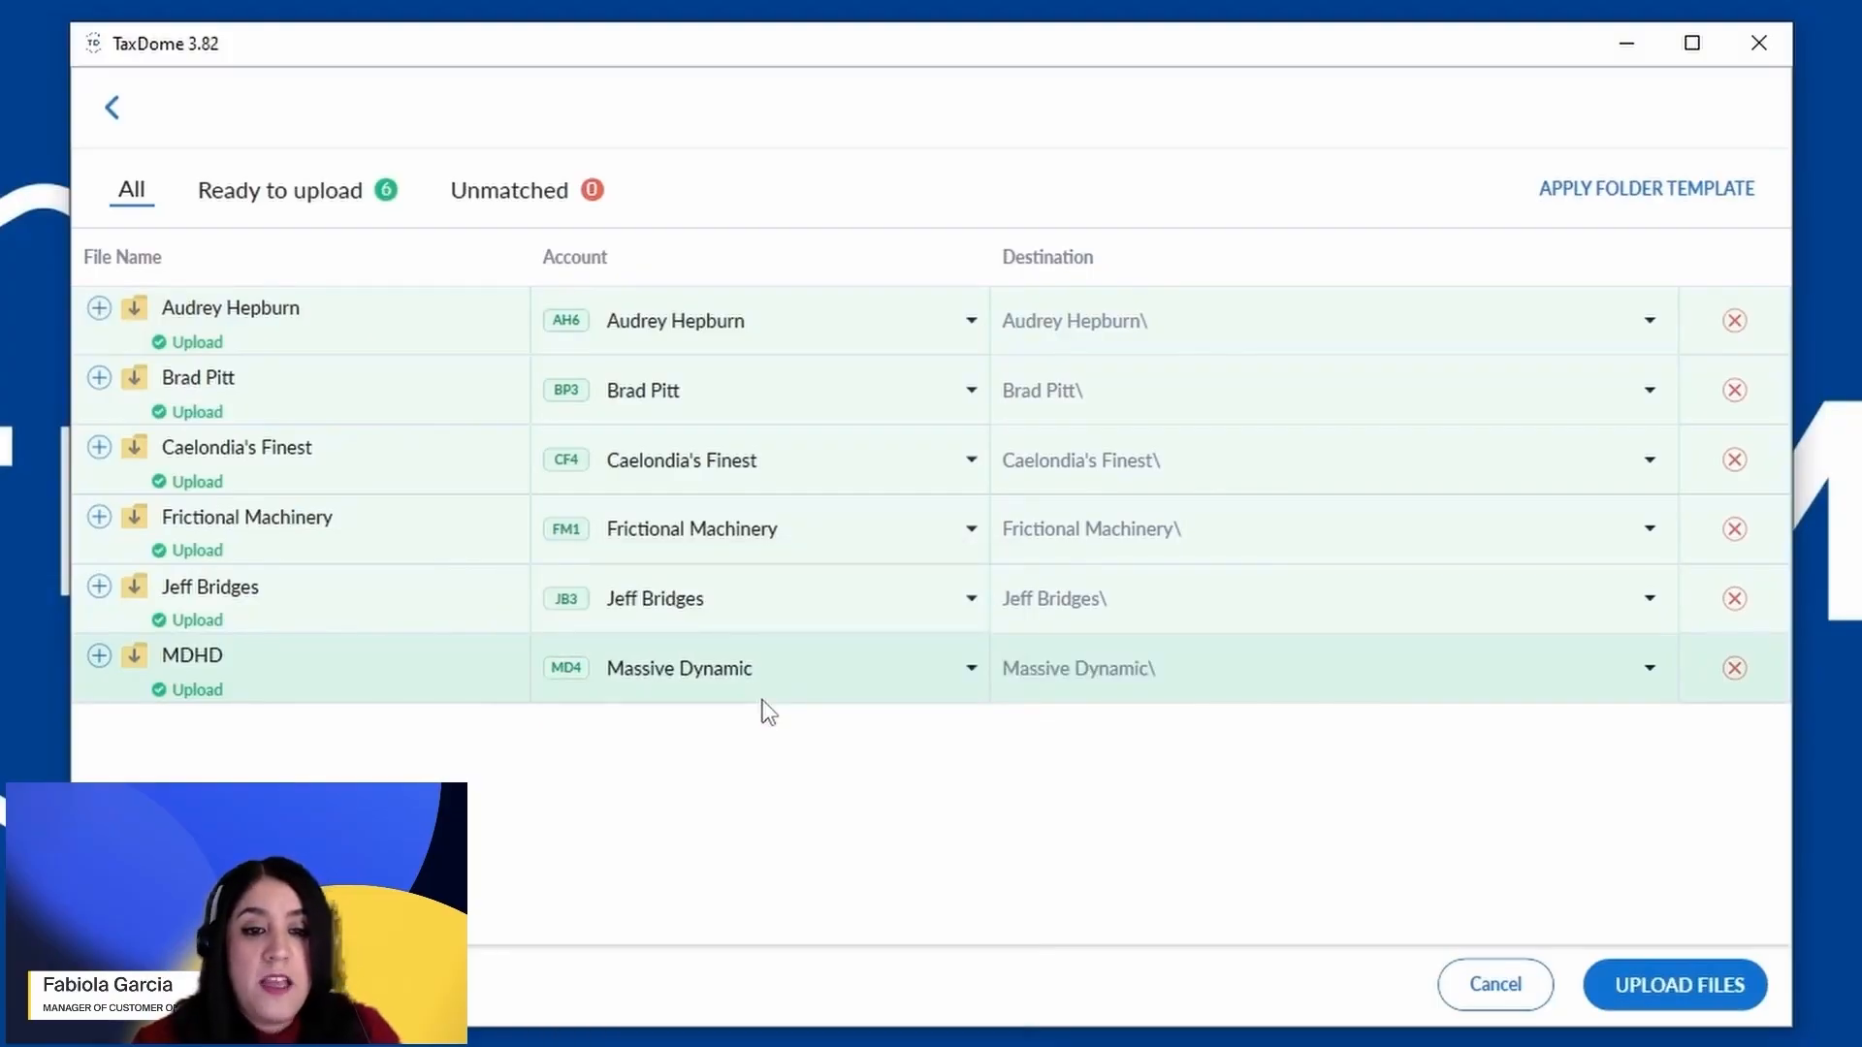
Review the MDHD folder's destination options and complete the bulk upload of all matched folders.
click(1462, 673)
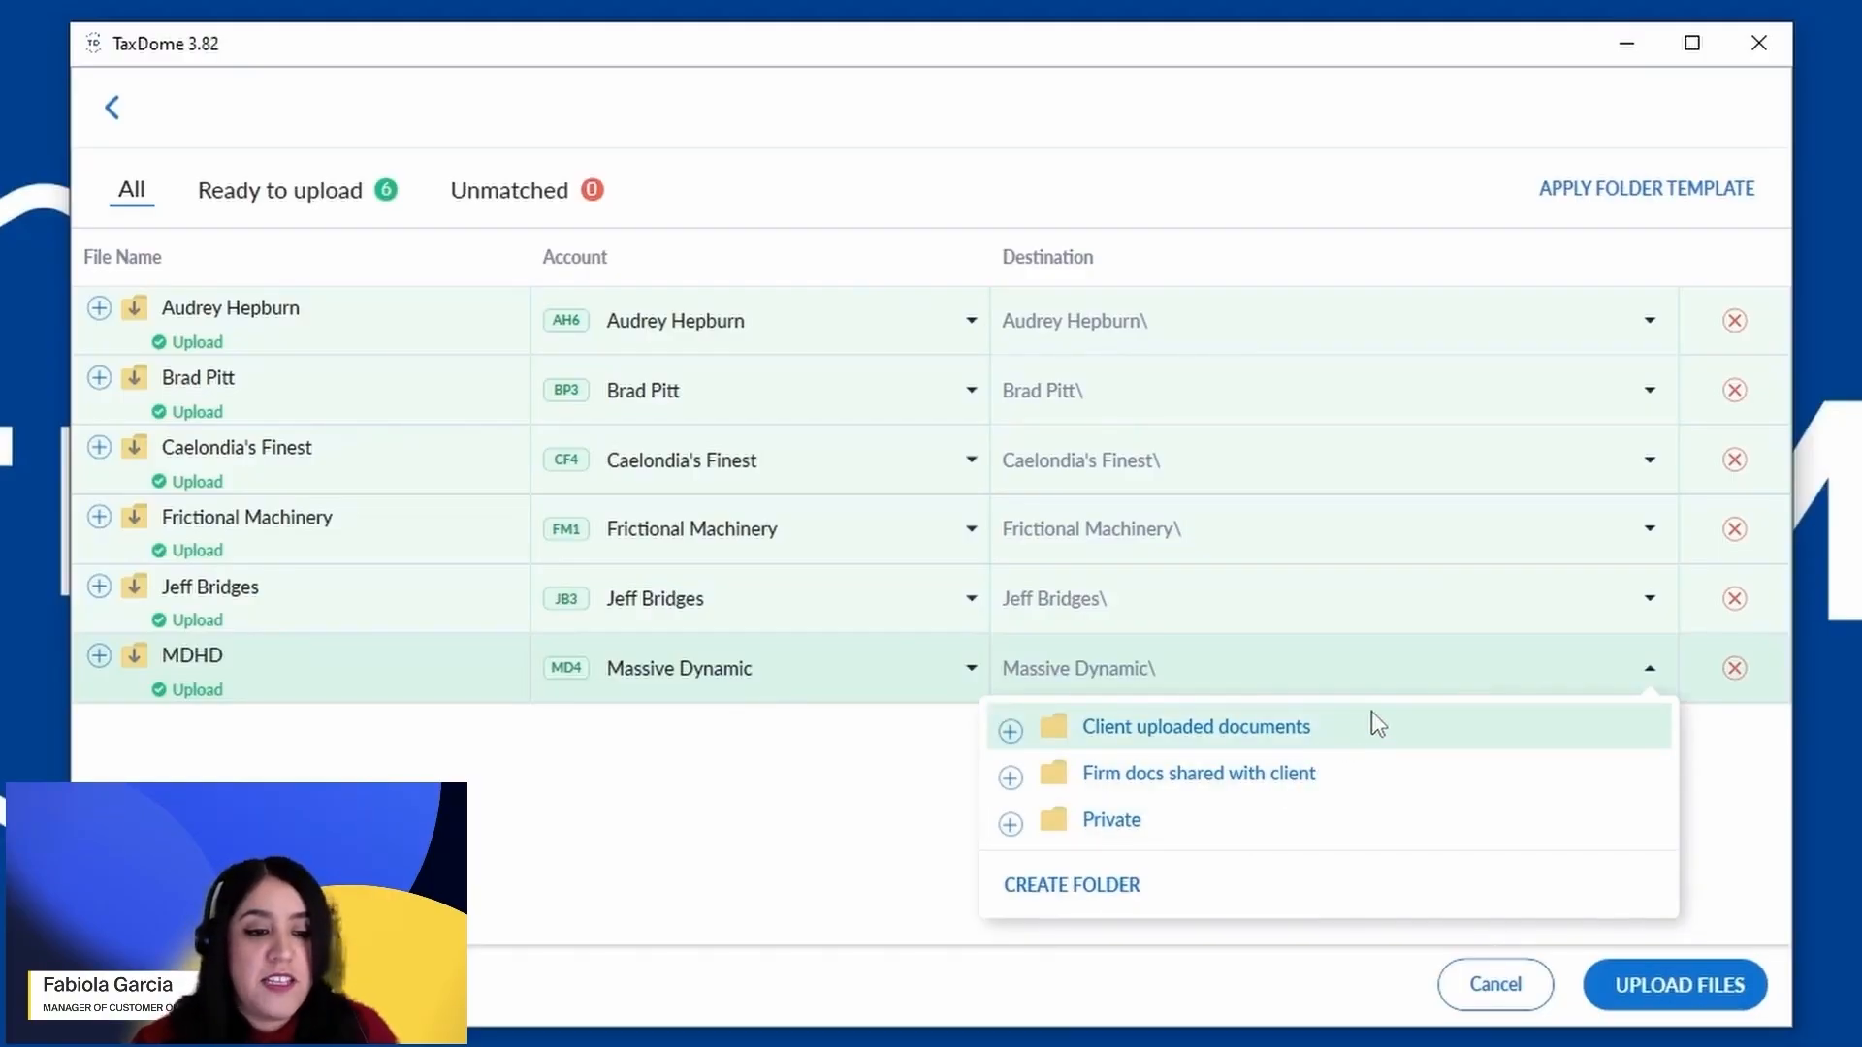
click(1737, 835)
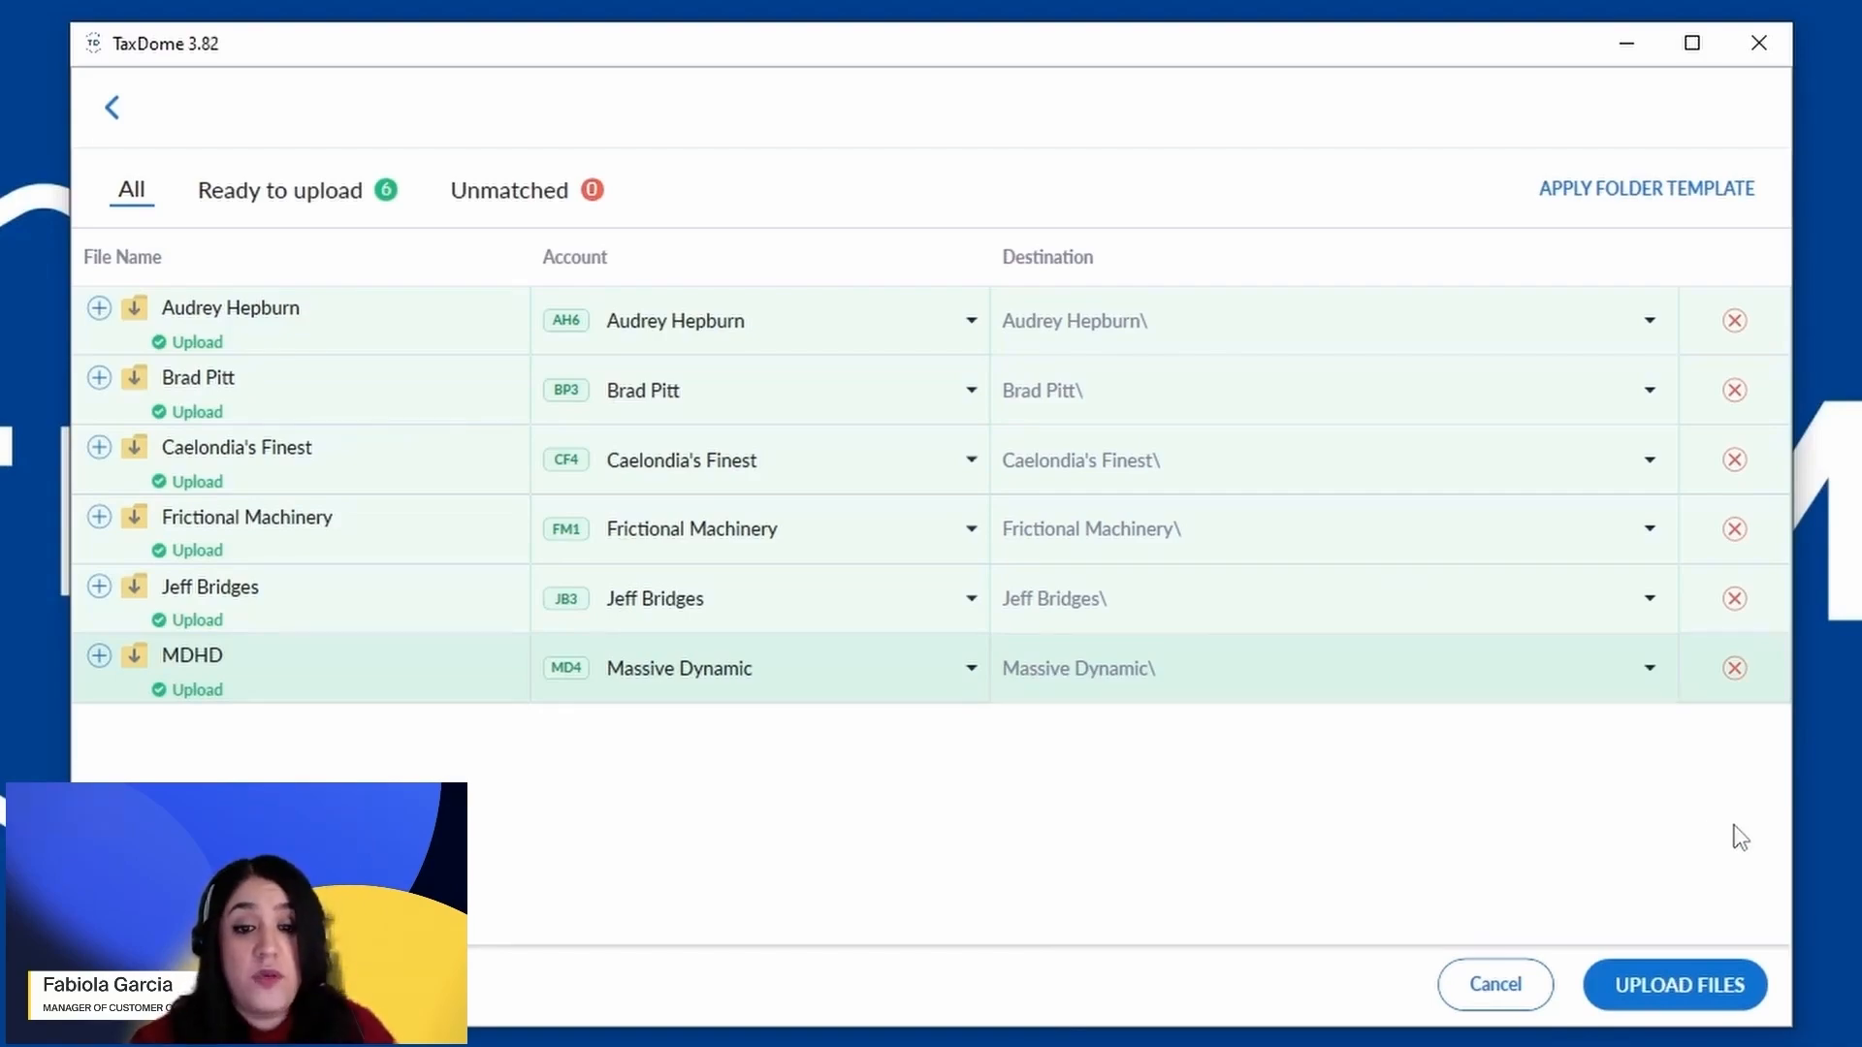
click(1675, 999)
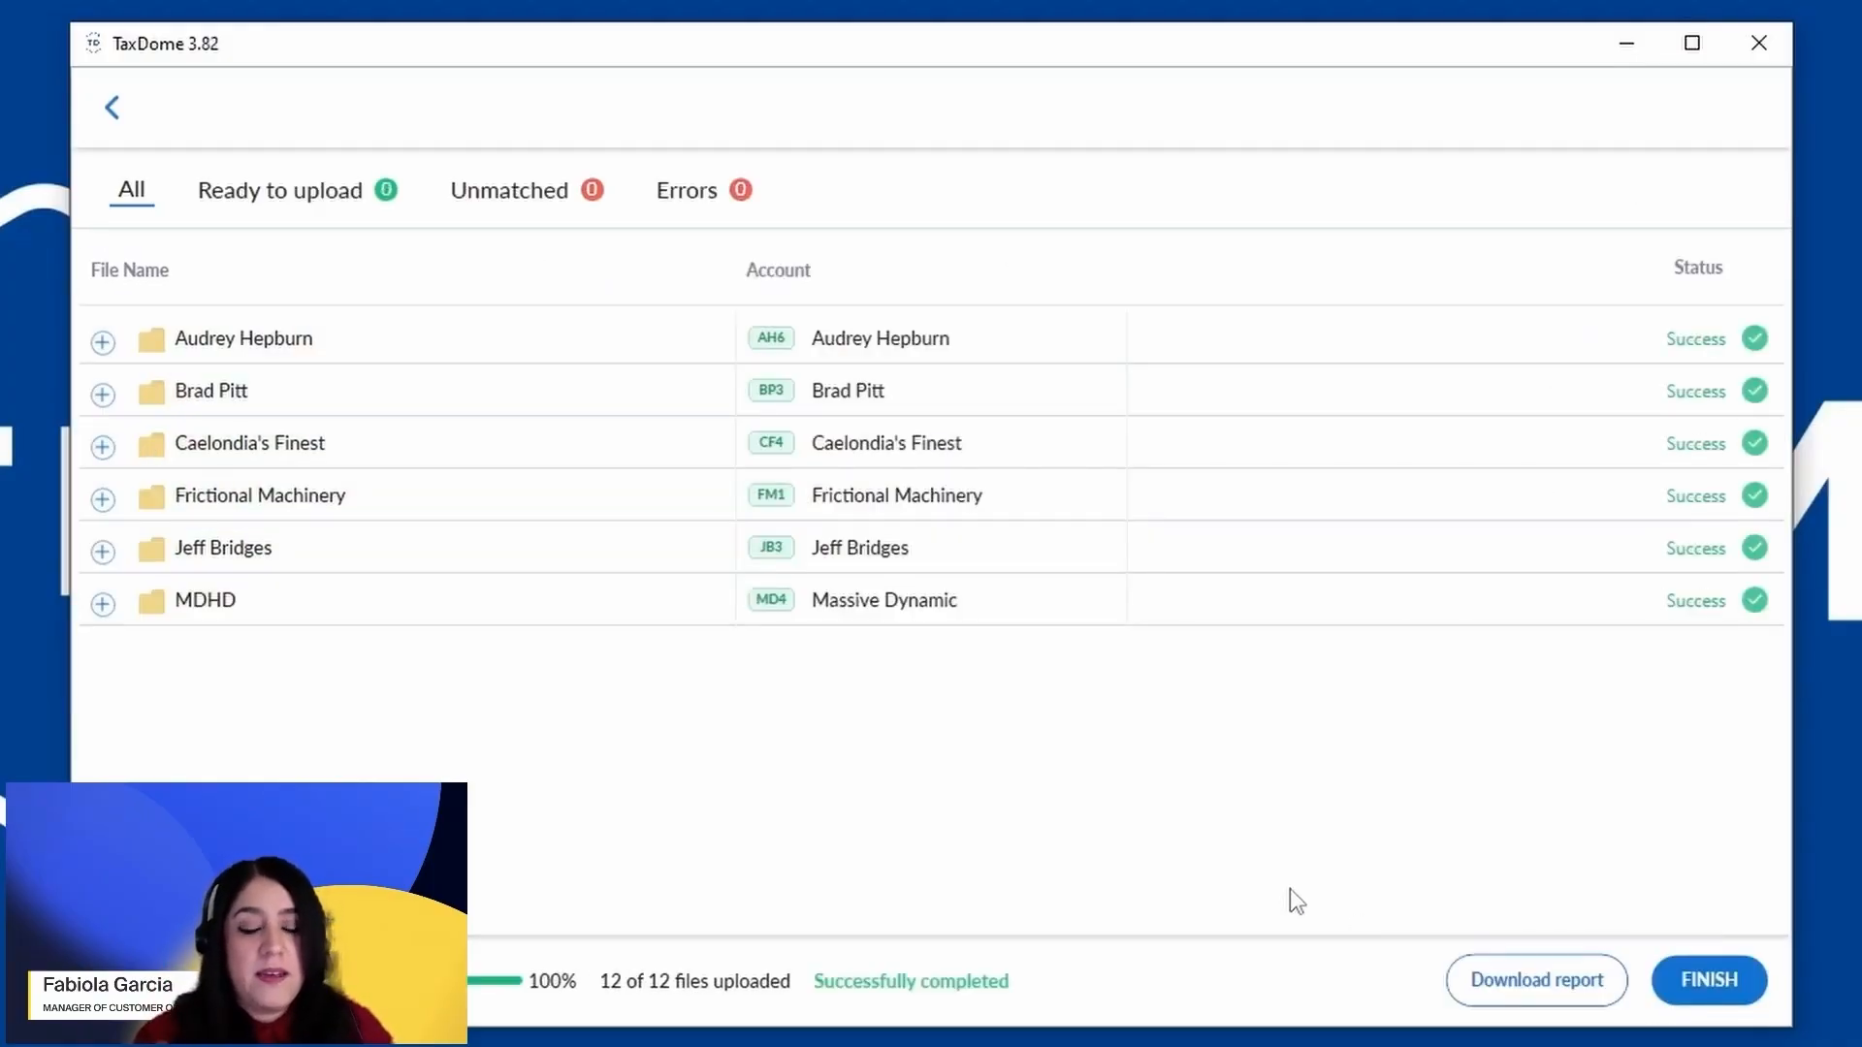
click(1722, 1004)
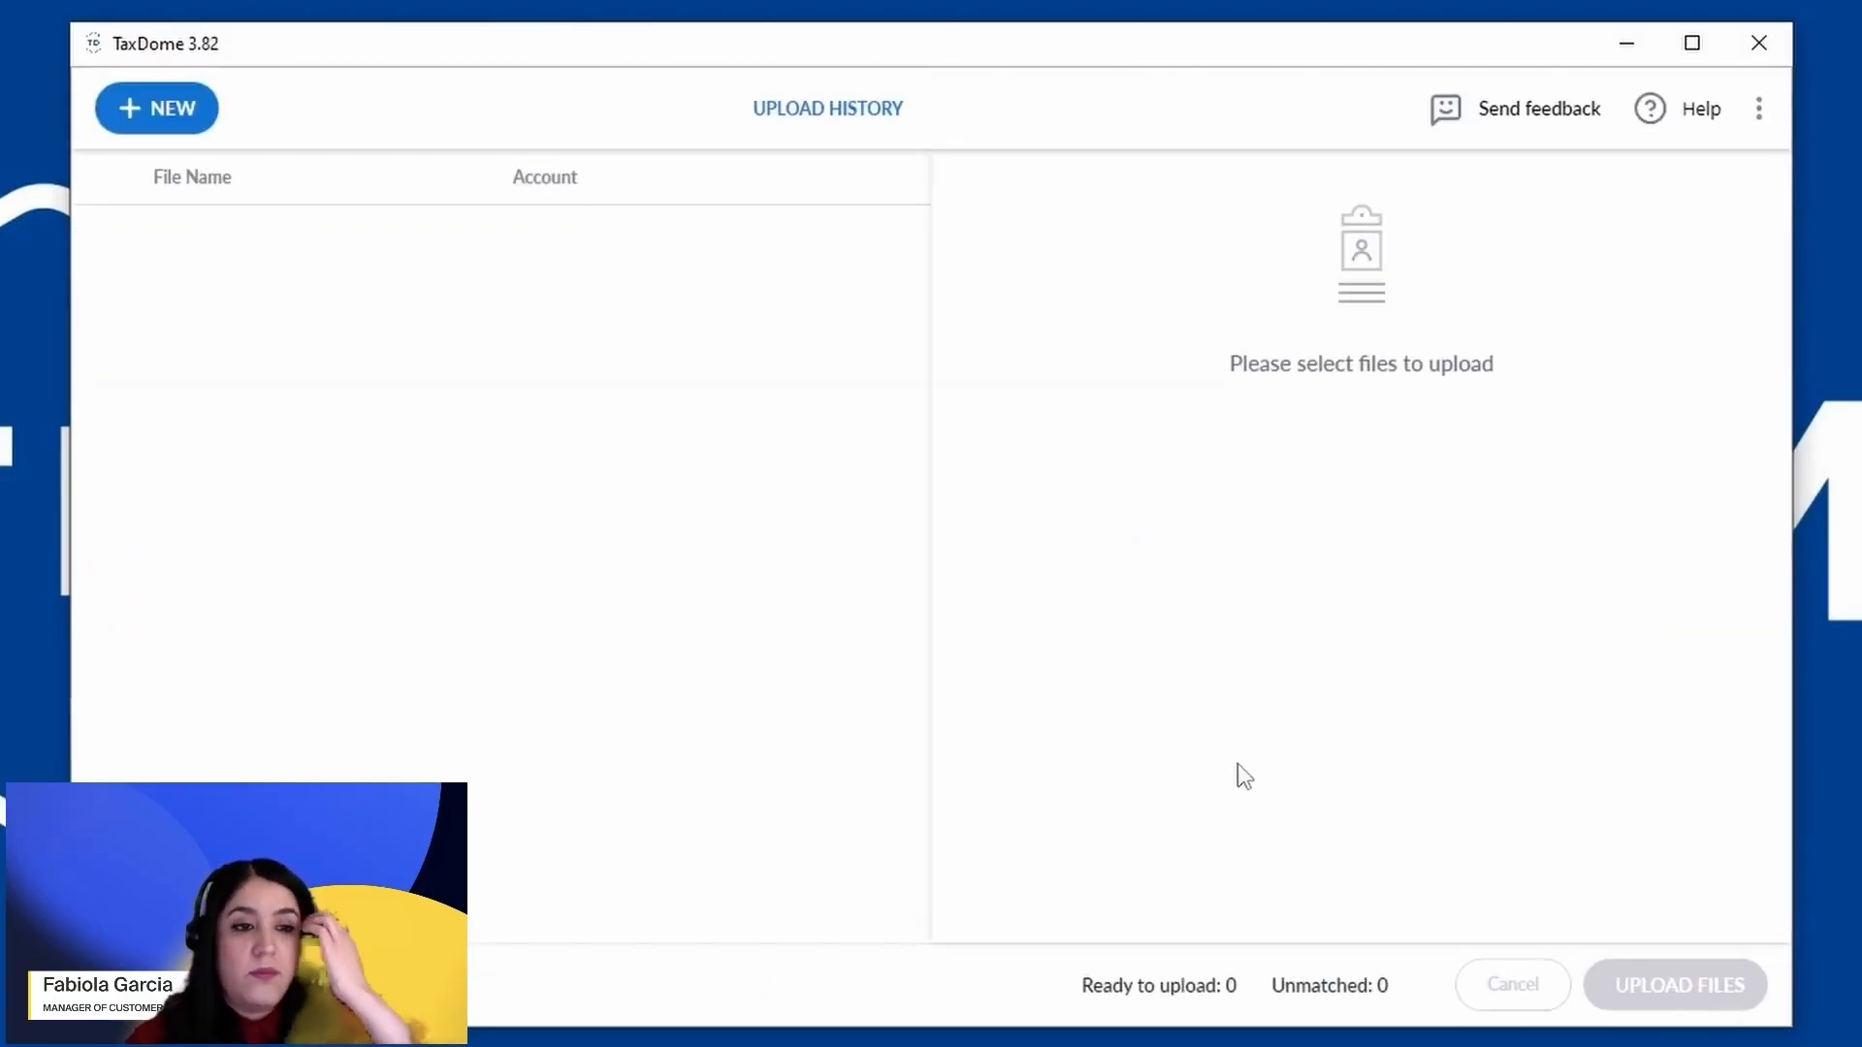
Switch to File Explorer and browse the TaxDome (Z:) drive to the family client's "Firm docs shared with client" folder.
key(alt+Tab)
drag(393, 1046, 760, 91)
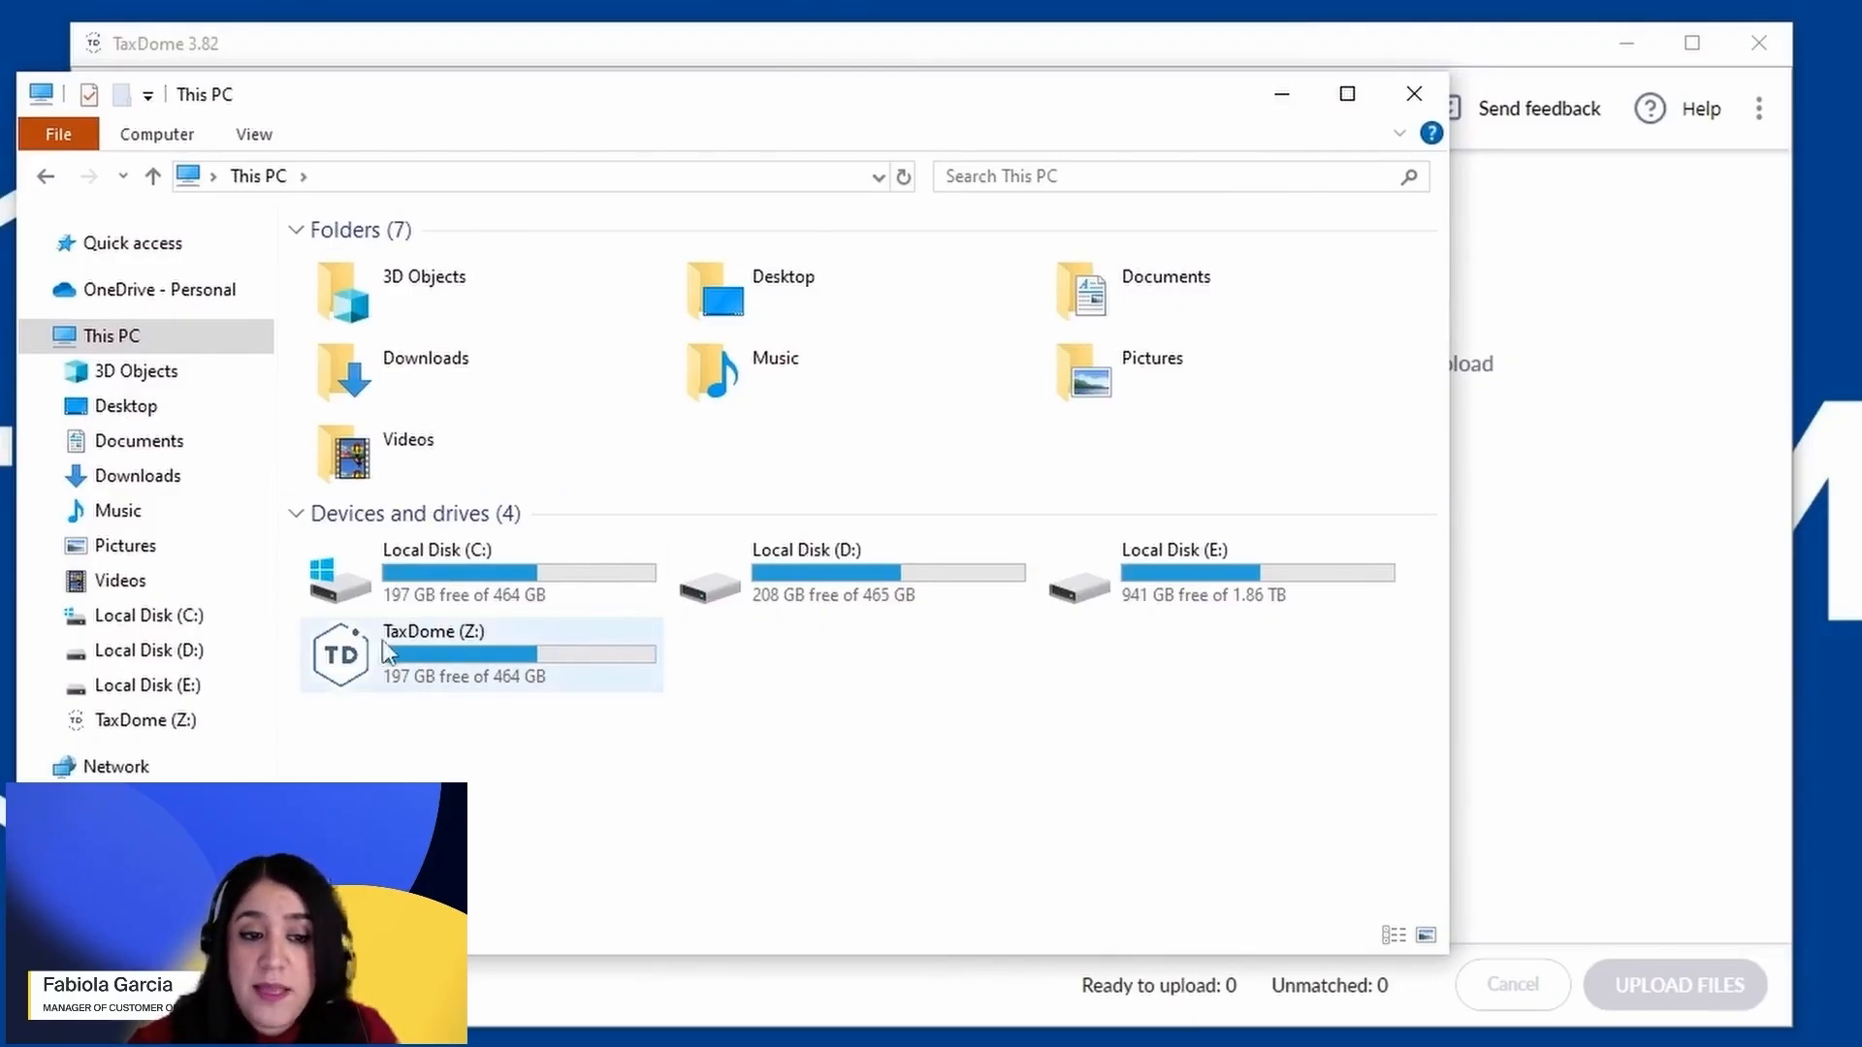
double_click(580, 656)
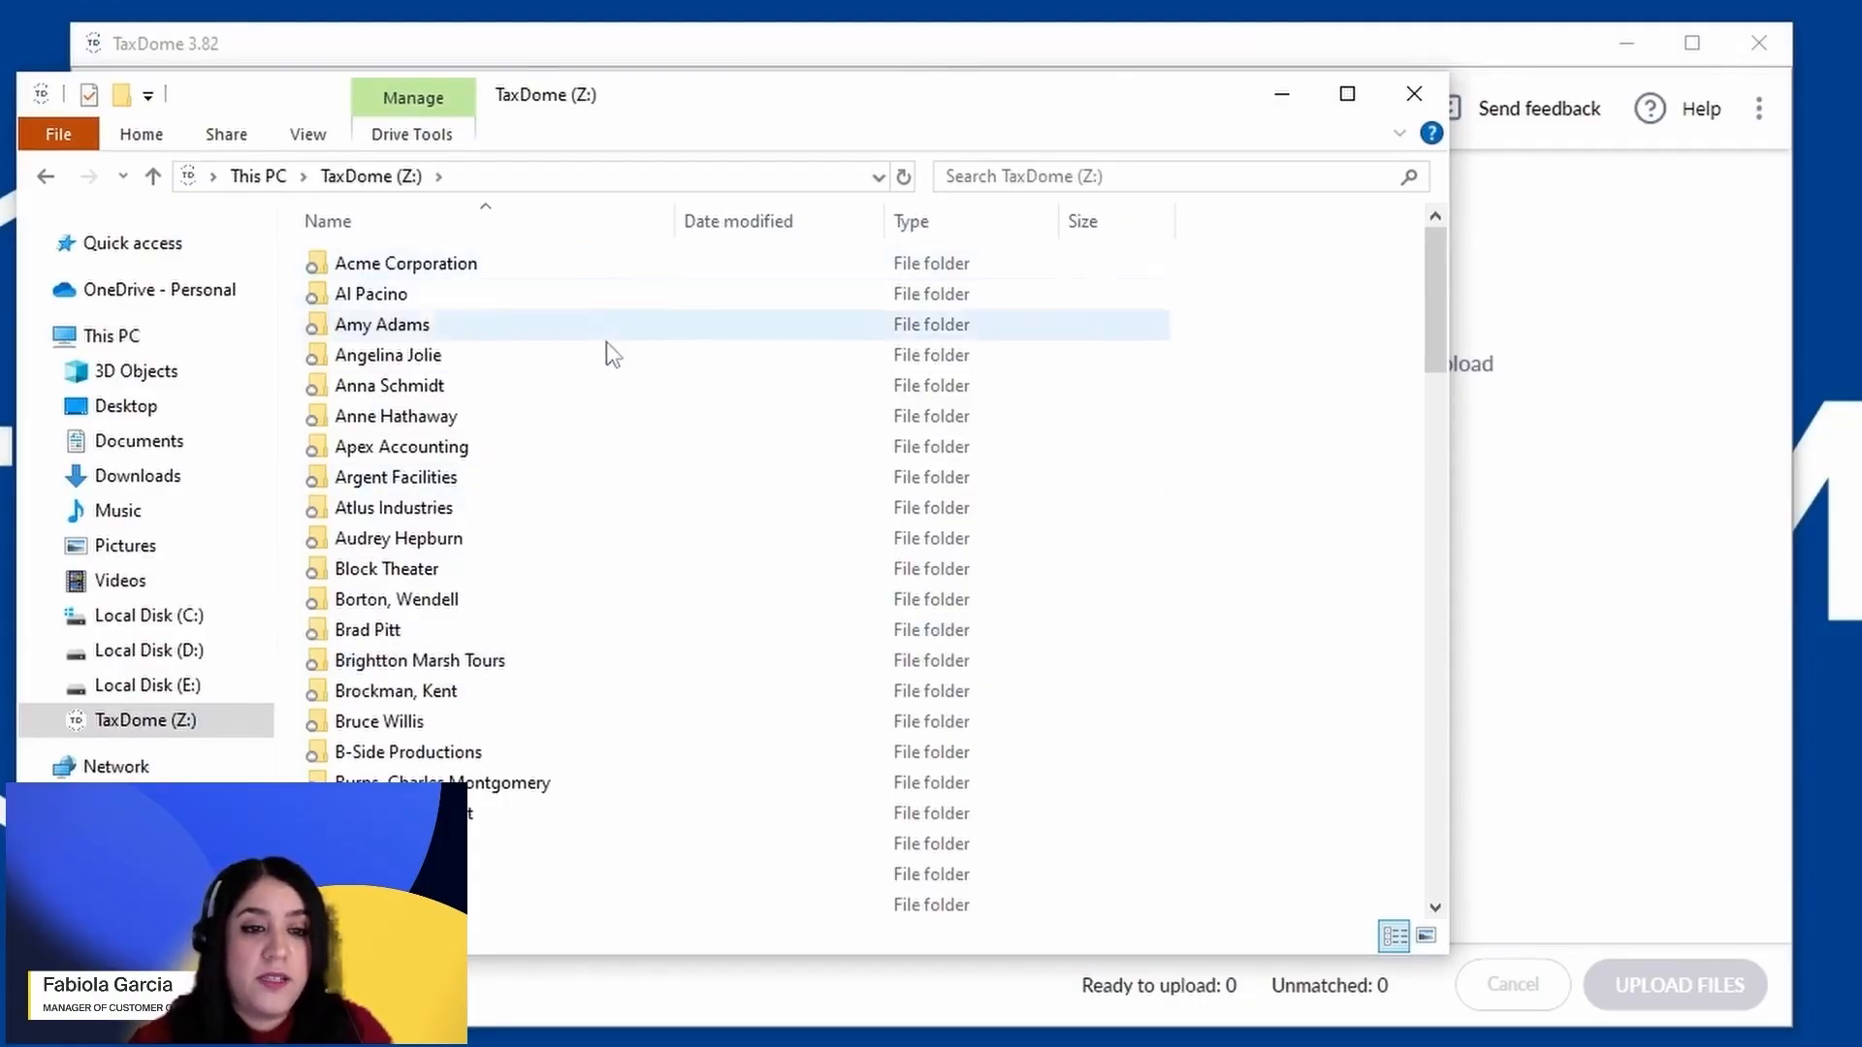
scroll(632, 532, down, 4)
scroll(640, 601, down, 5)
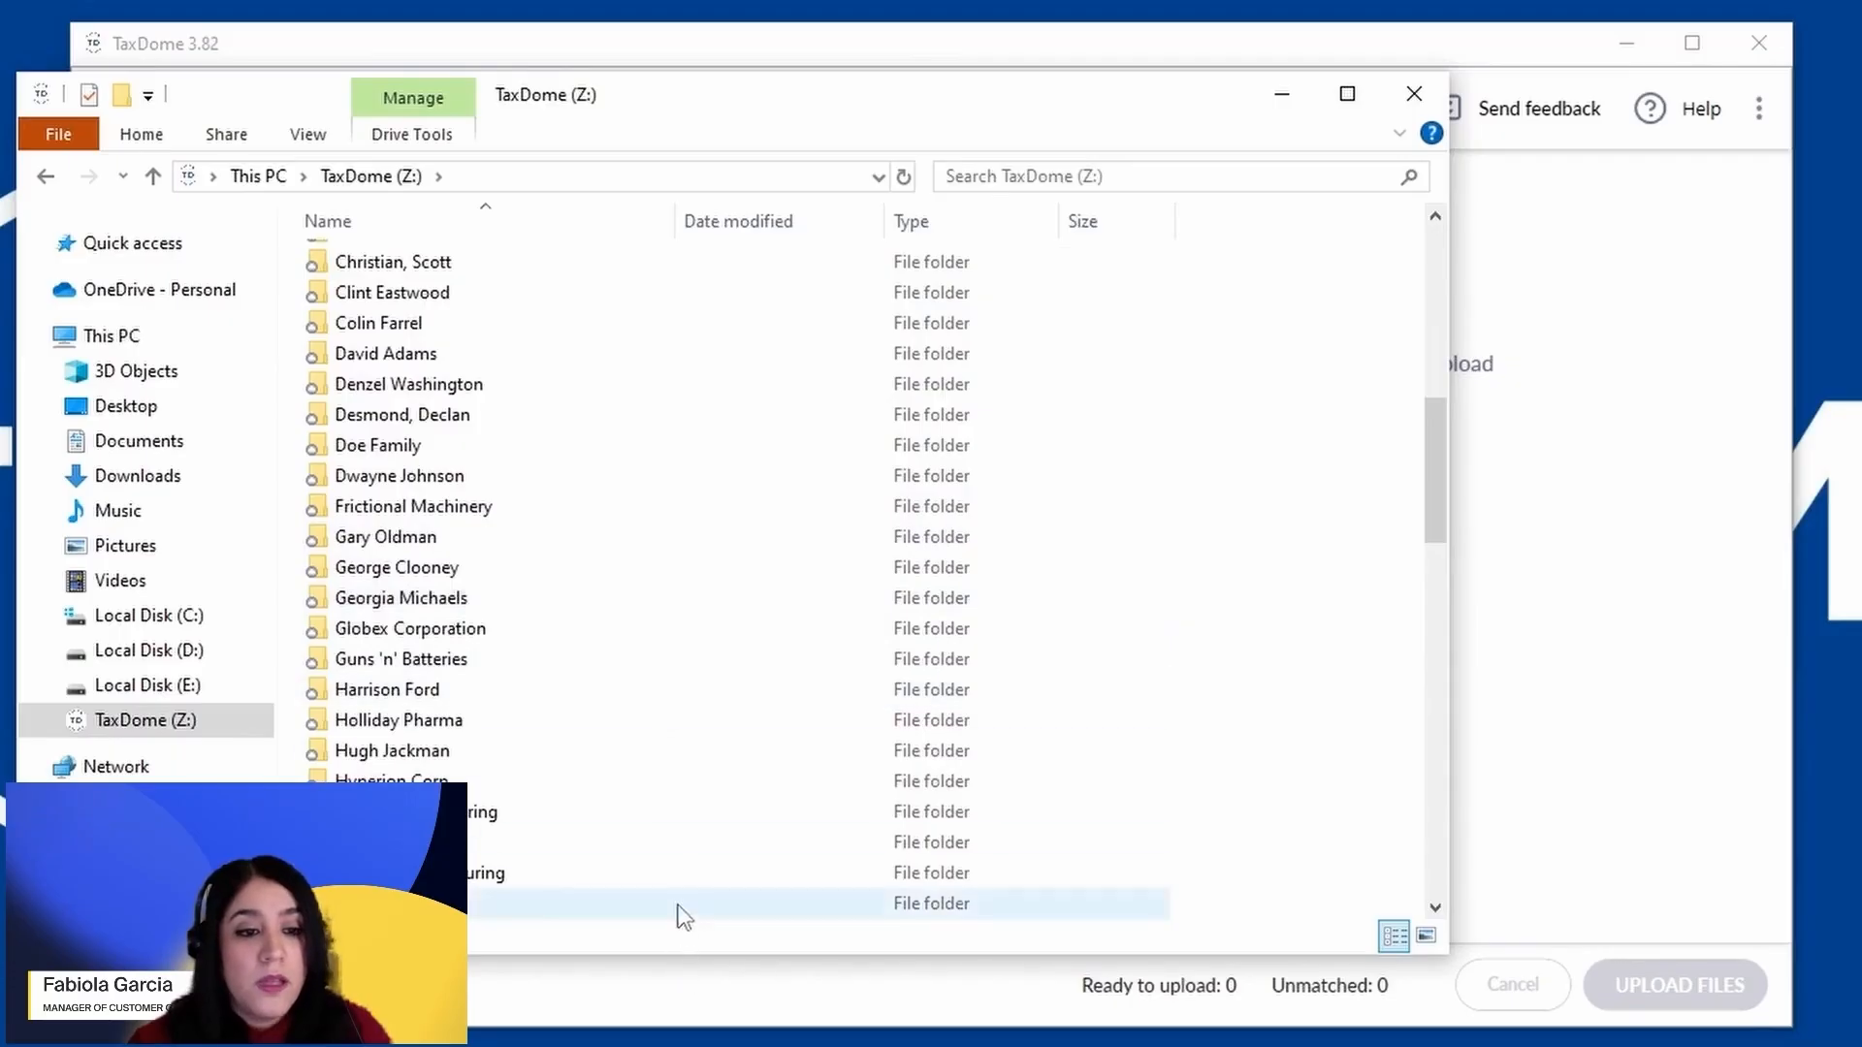
scroll(669, 591, up, 2)
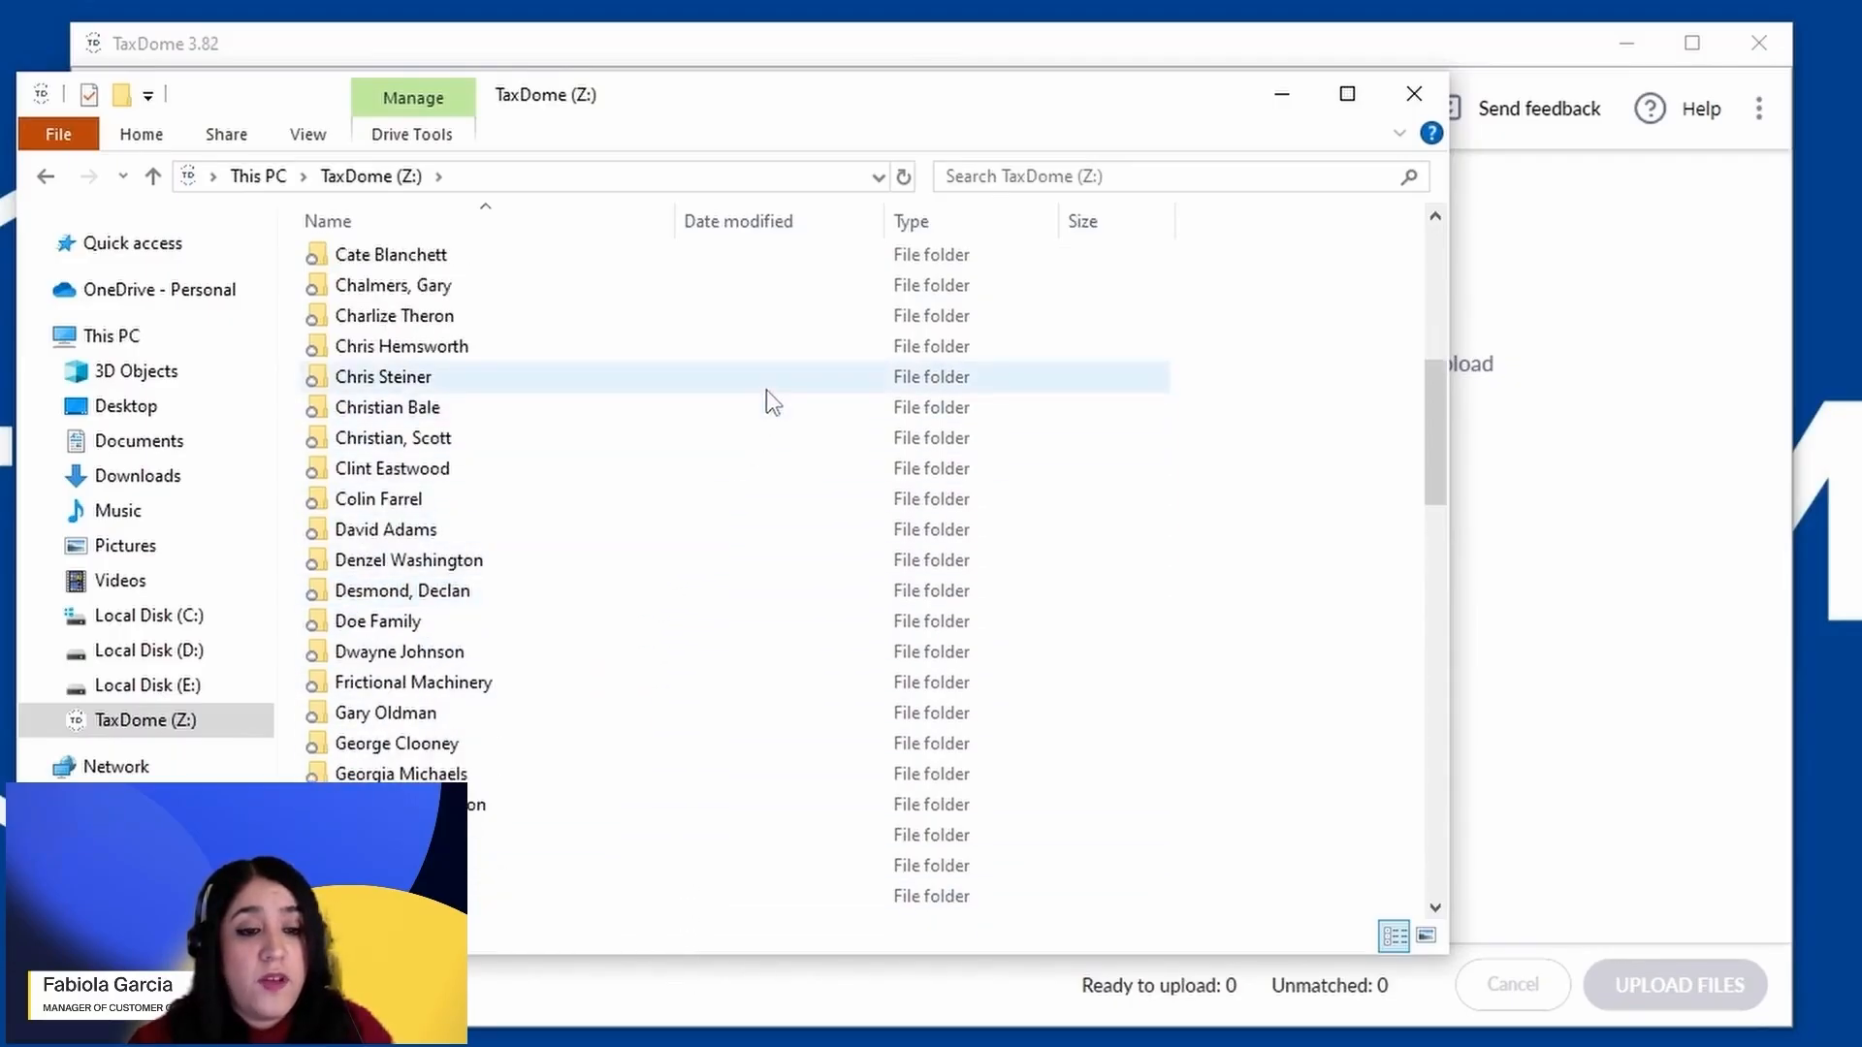
click(578, 628)
double_click(578, 625)
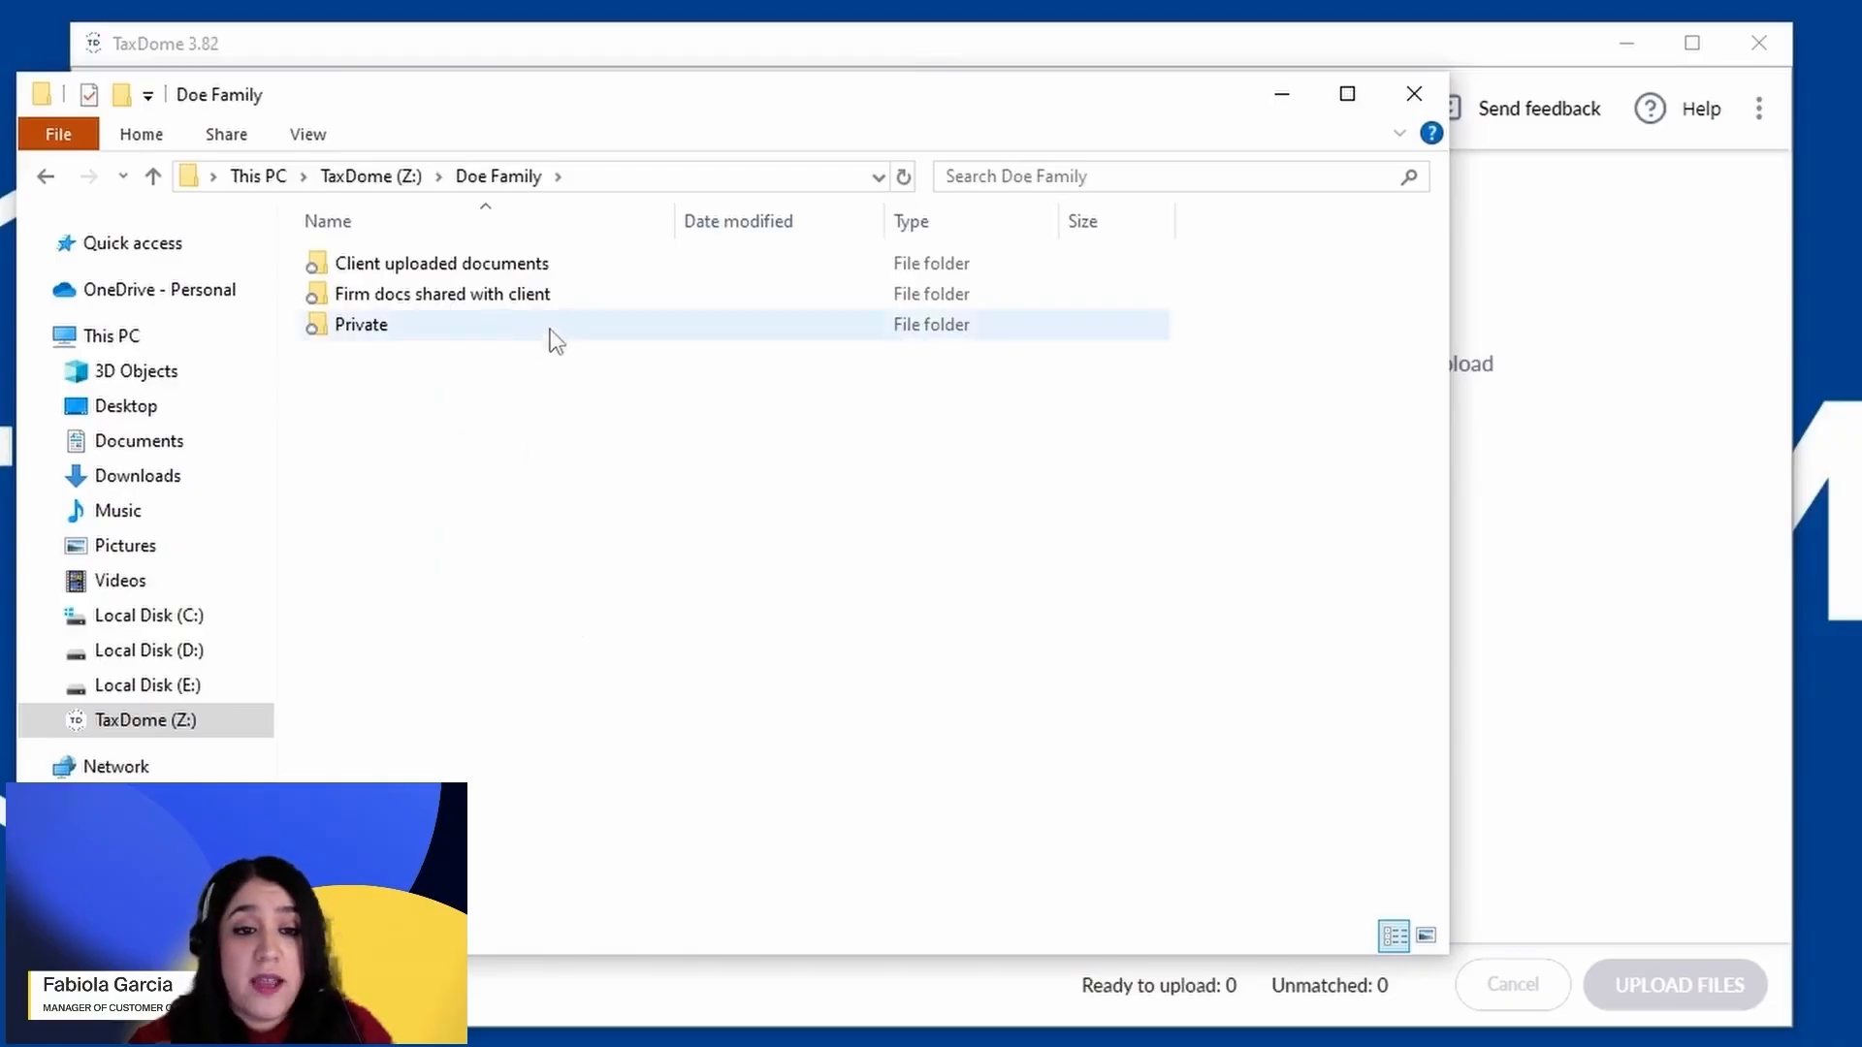
double_click(578, 296)
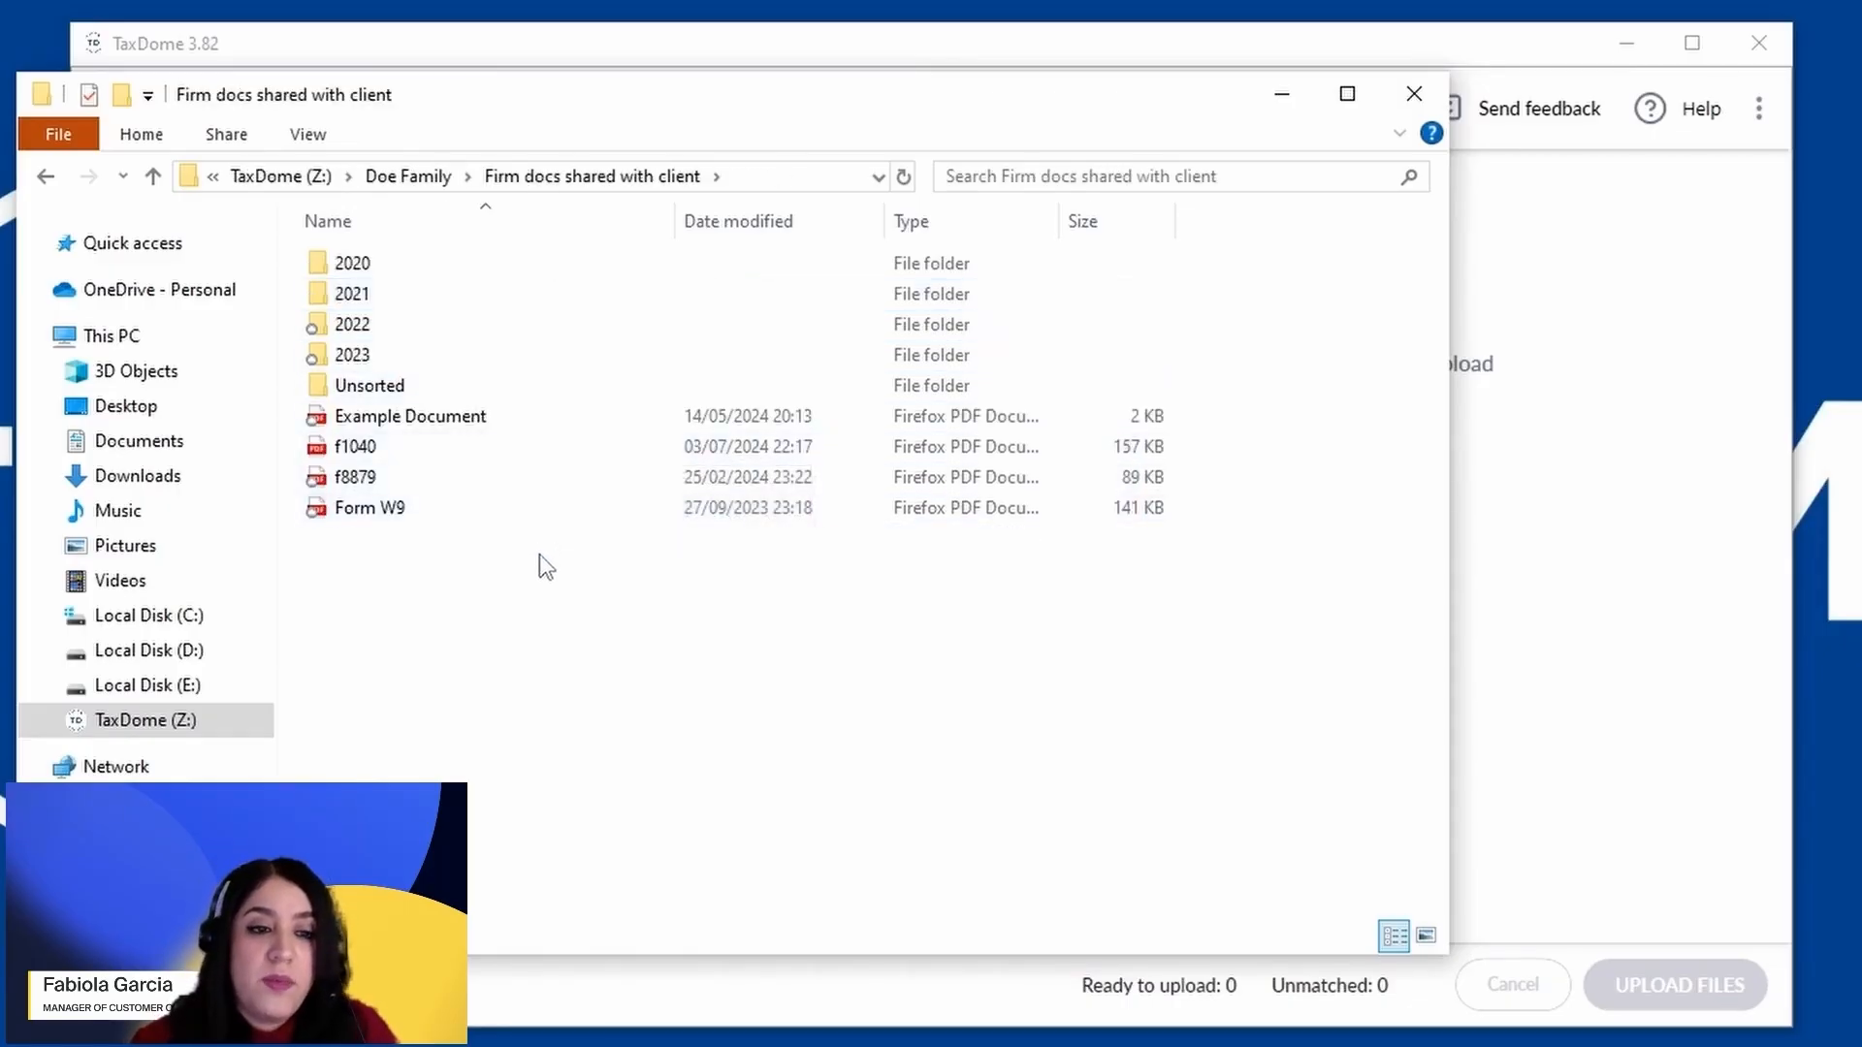
Check the 2023 folder, and print the f8879 PDF from the shared documents to TaxDome Printer 2.0.
double_click(569, 359)
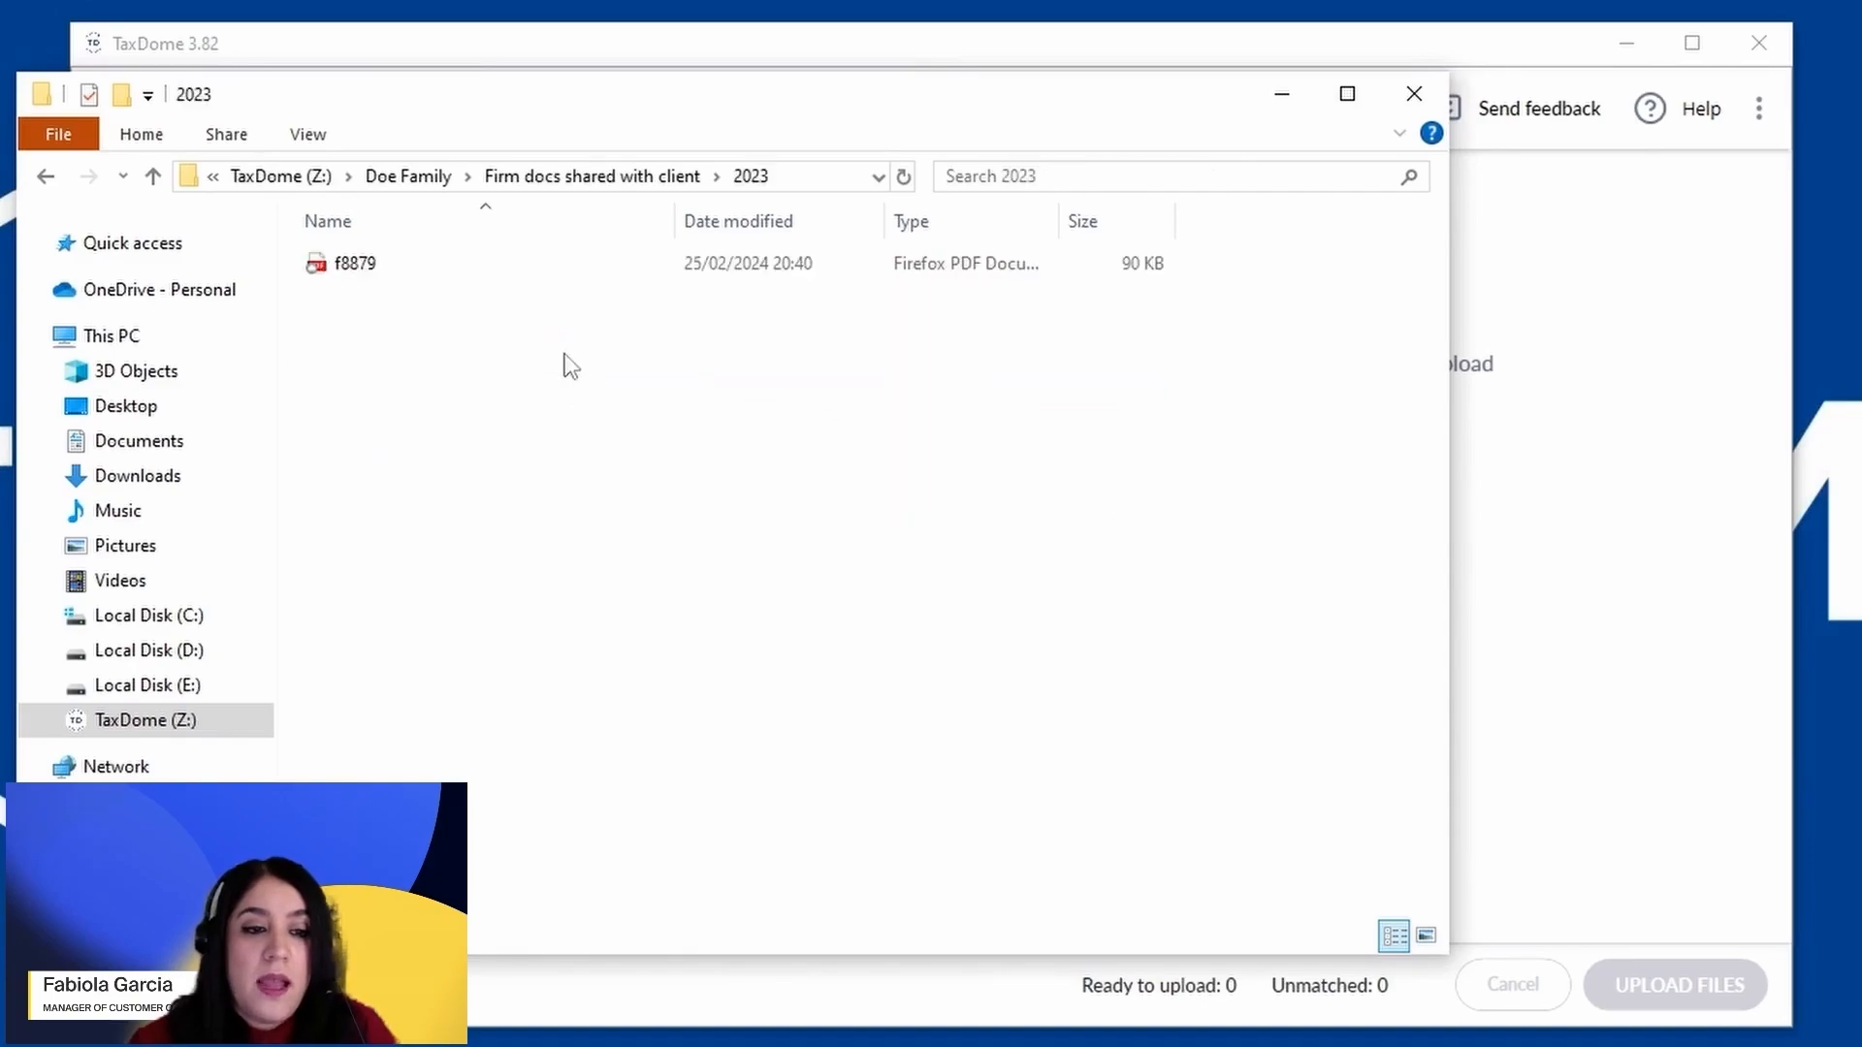
click(45, 176)
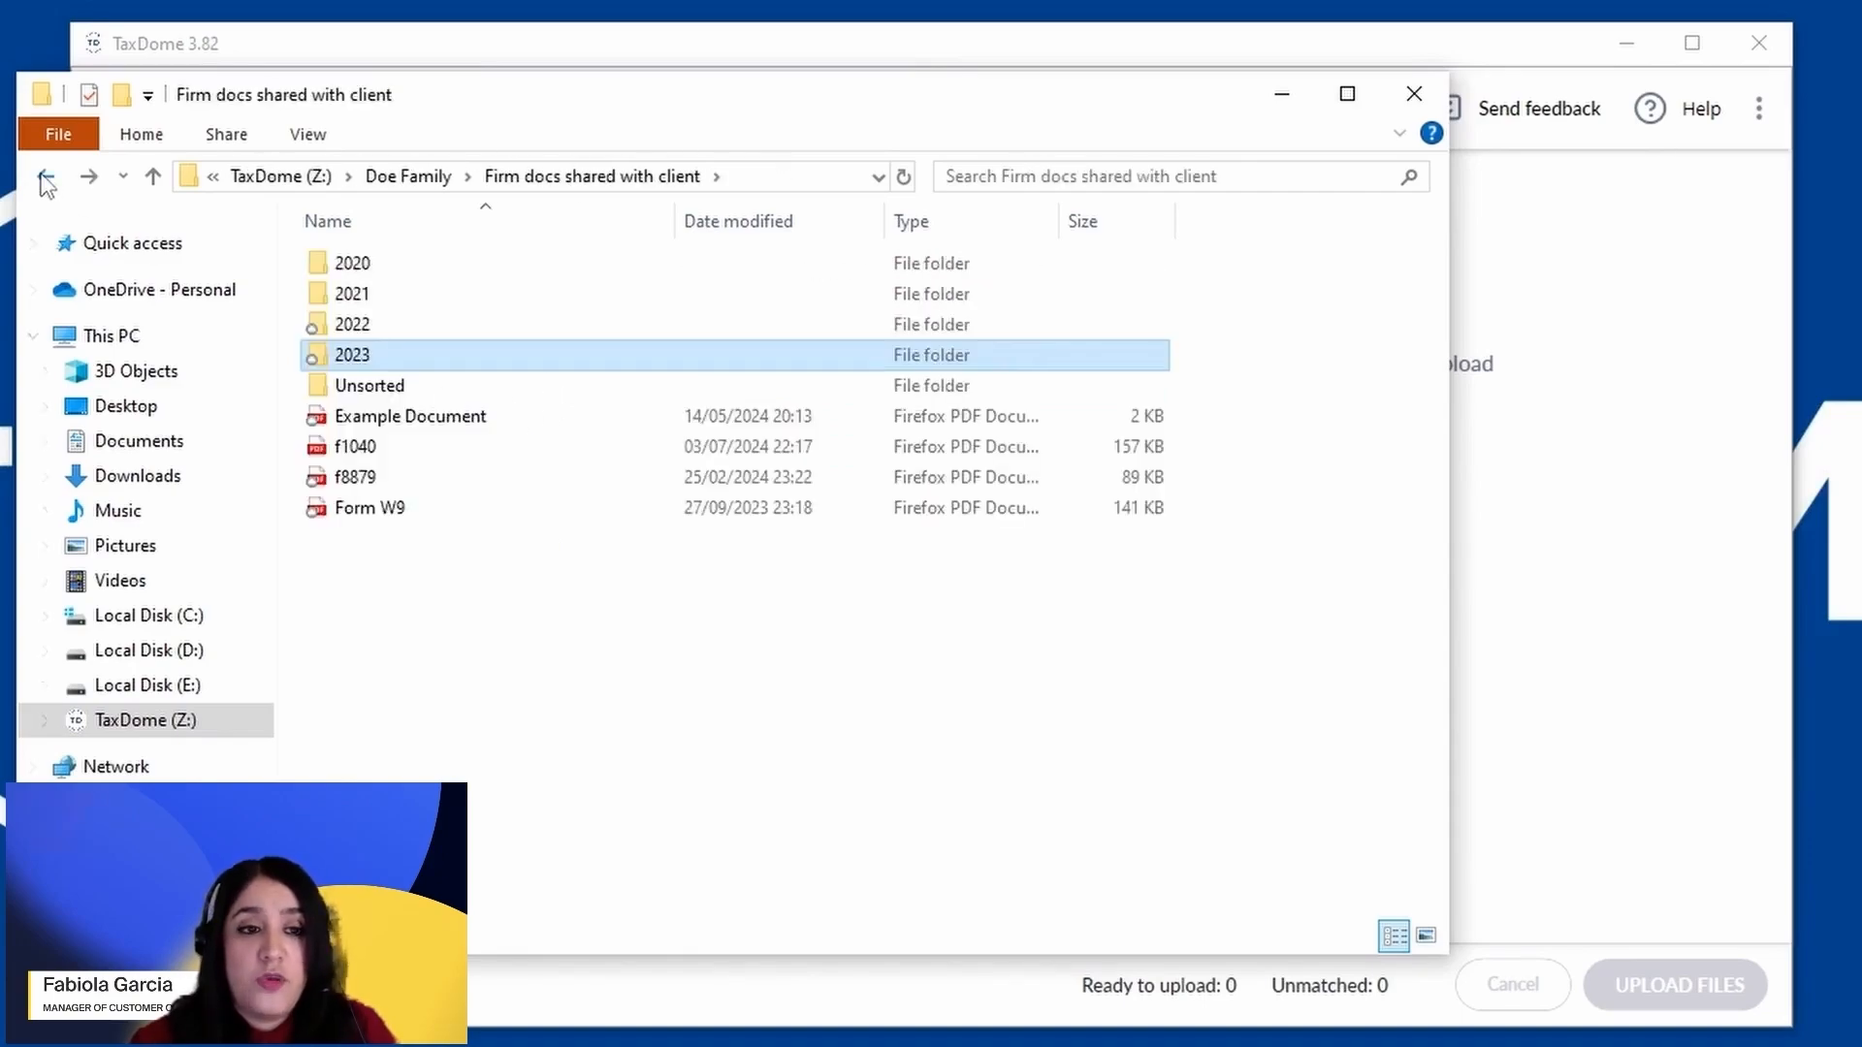
click(563, 582)
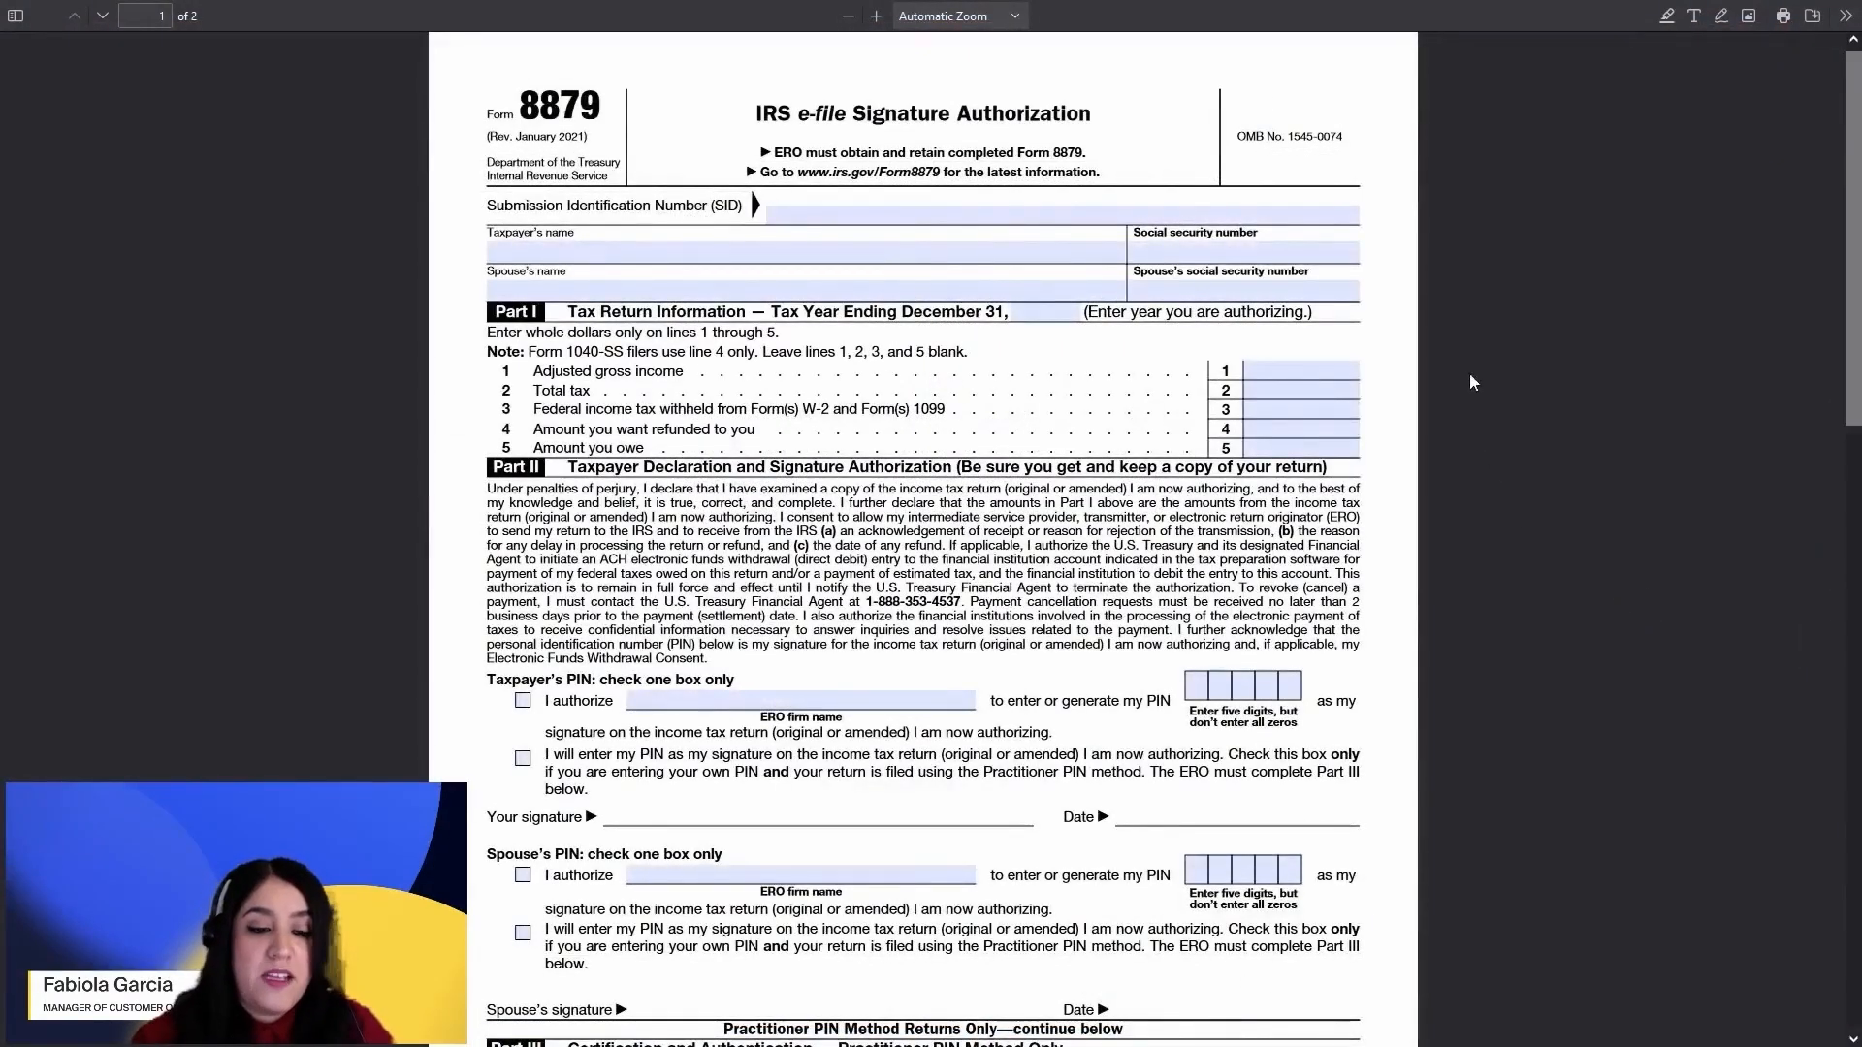
click(1786, 20)
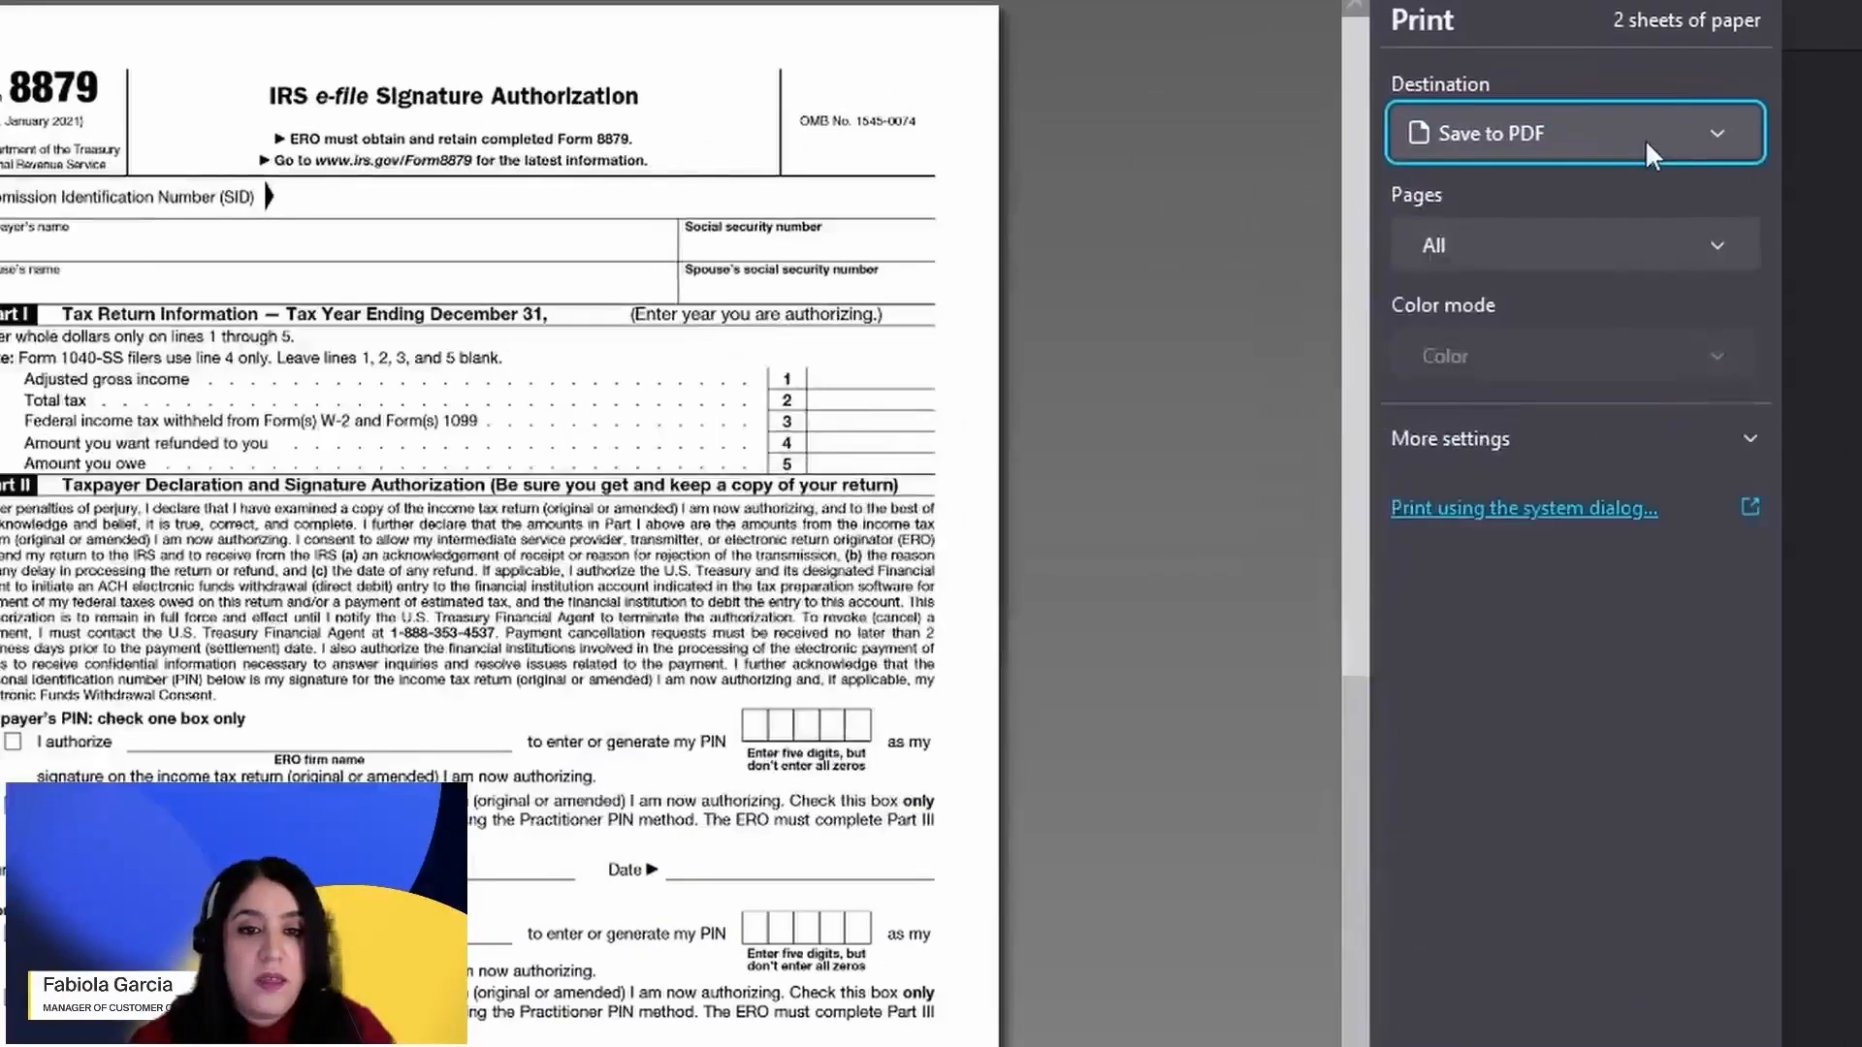
click(1502, 82)
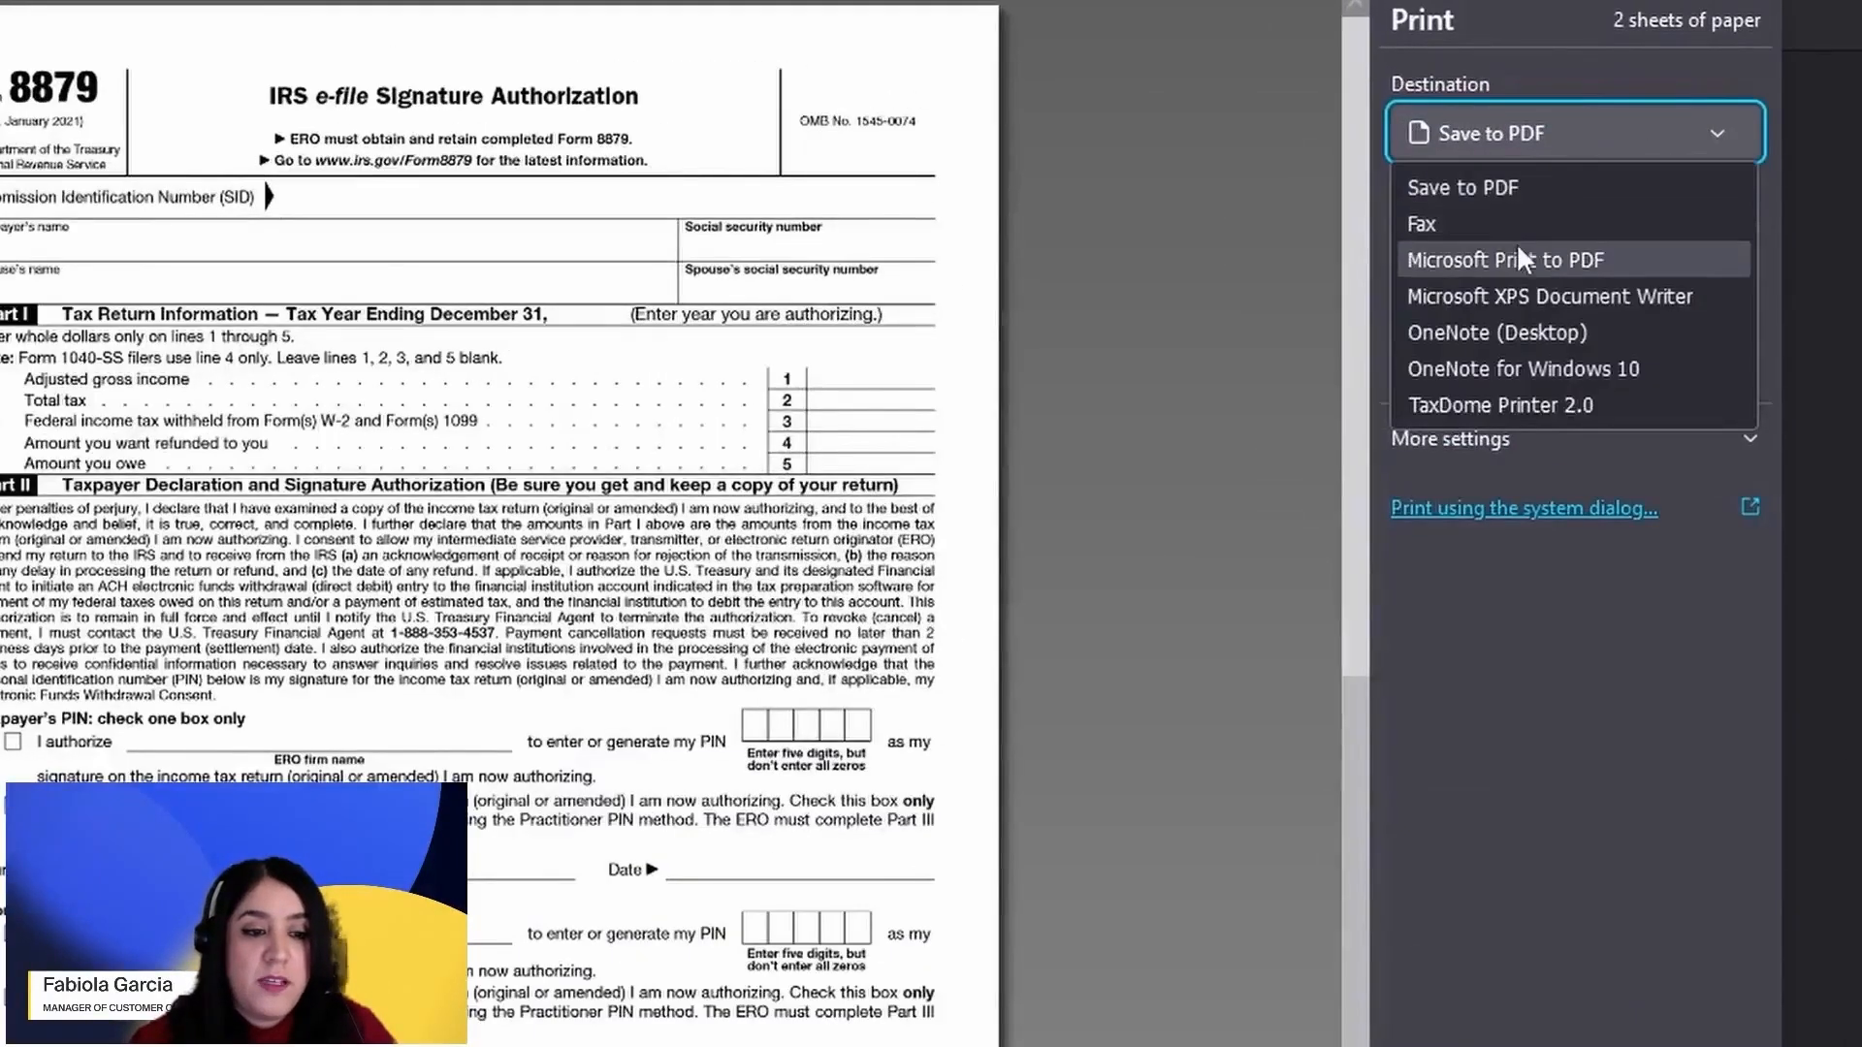
click(1621, 417)
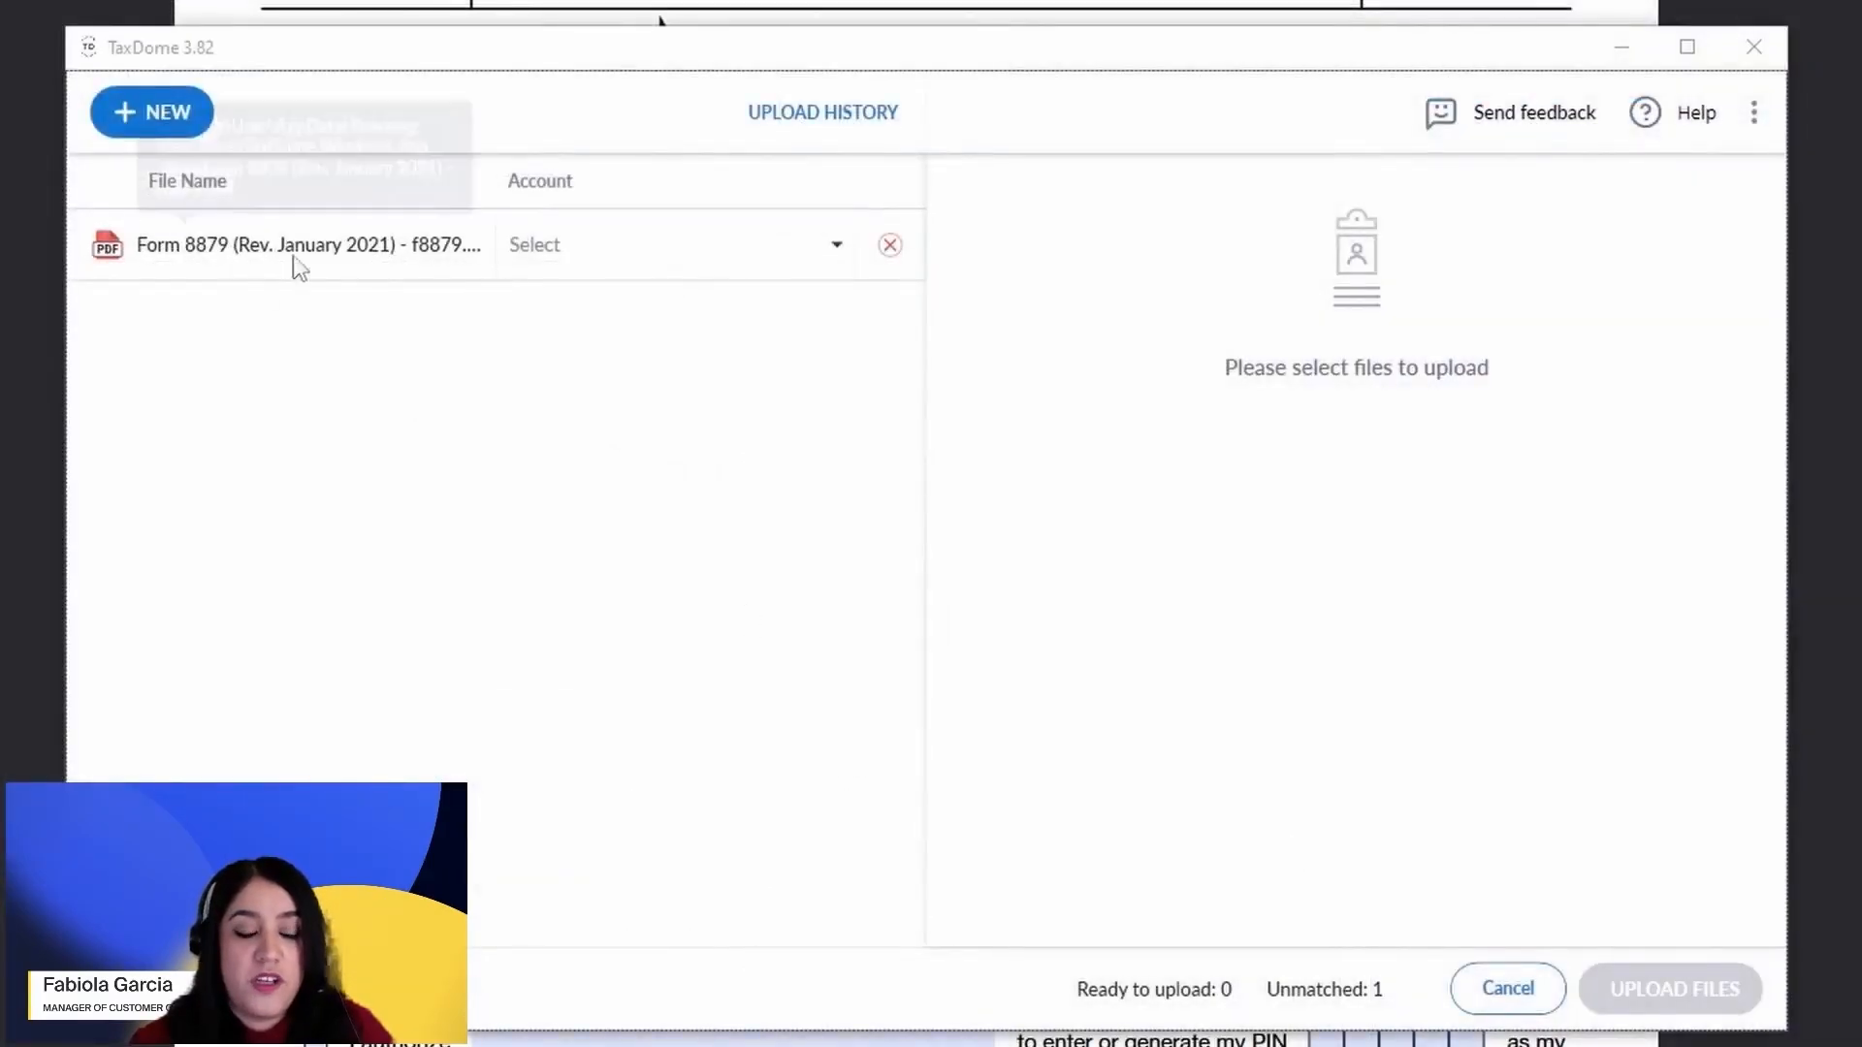
Assign the printed Form 8879 to the Anne Hathaway account with "Firm docs shared with client" as its destination.
click(791, 255)
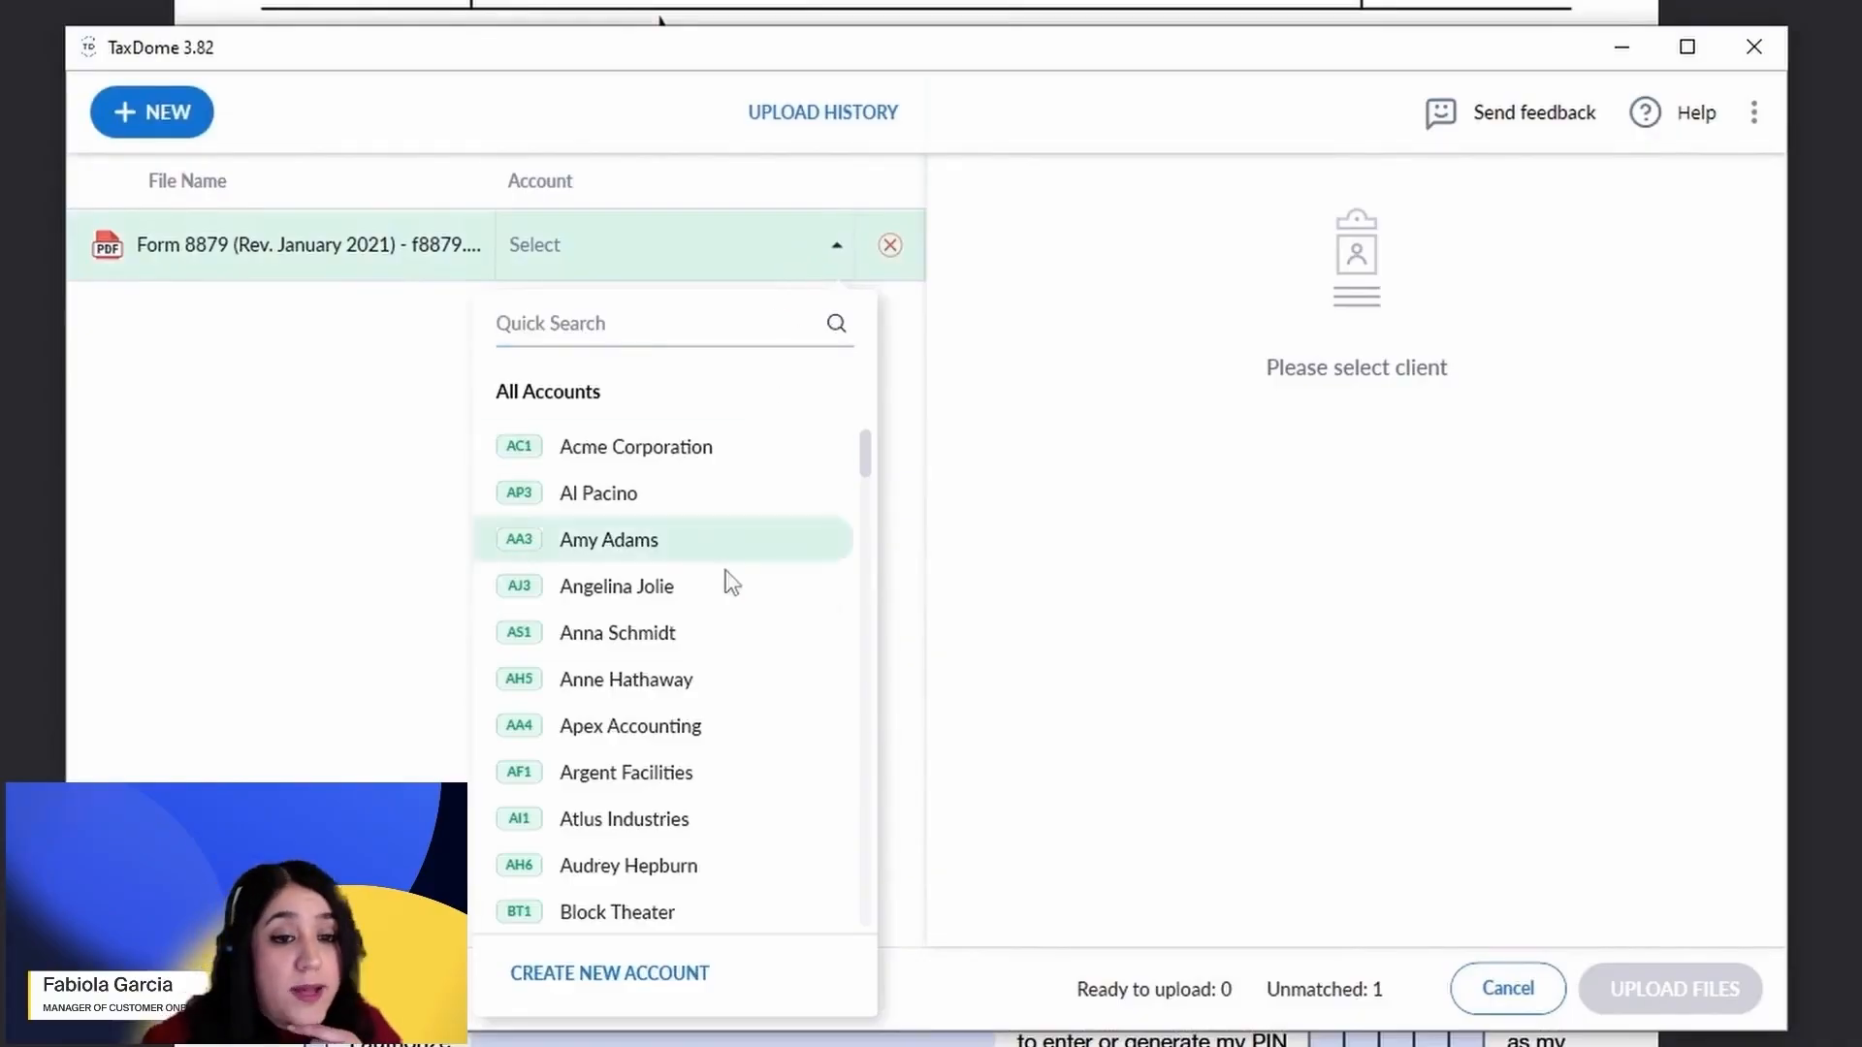
click(721, 681)
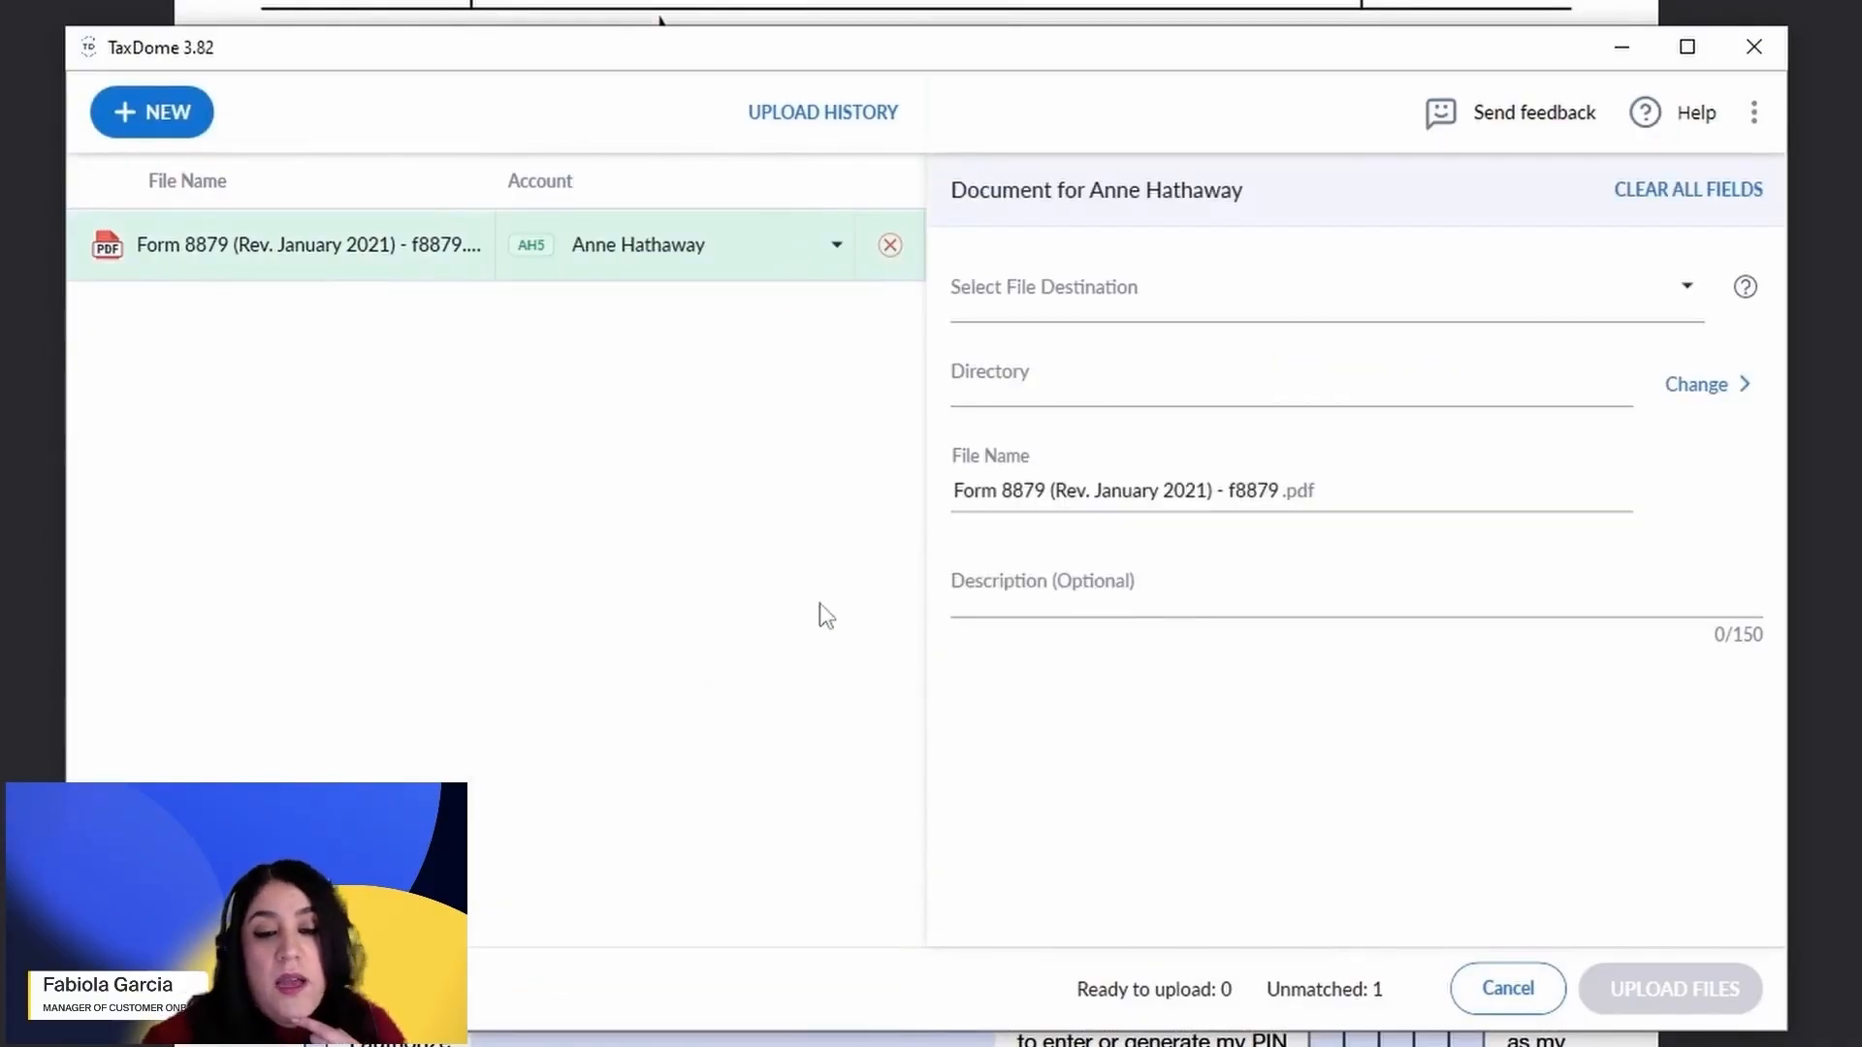
click(1268, 303)
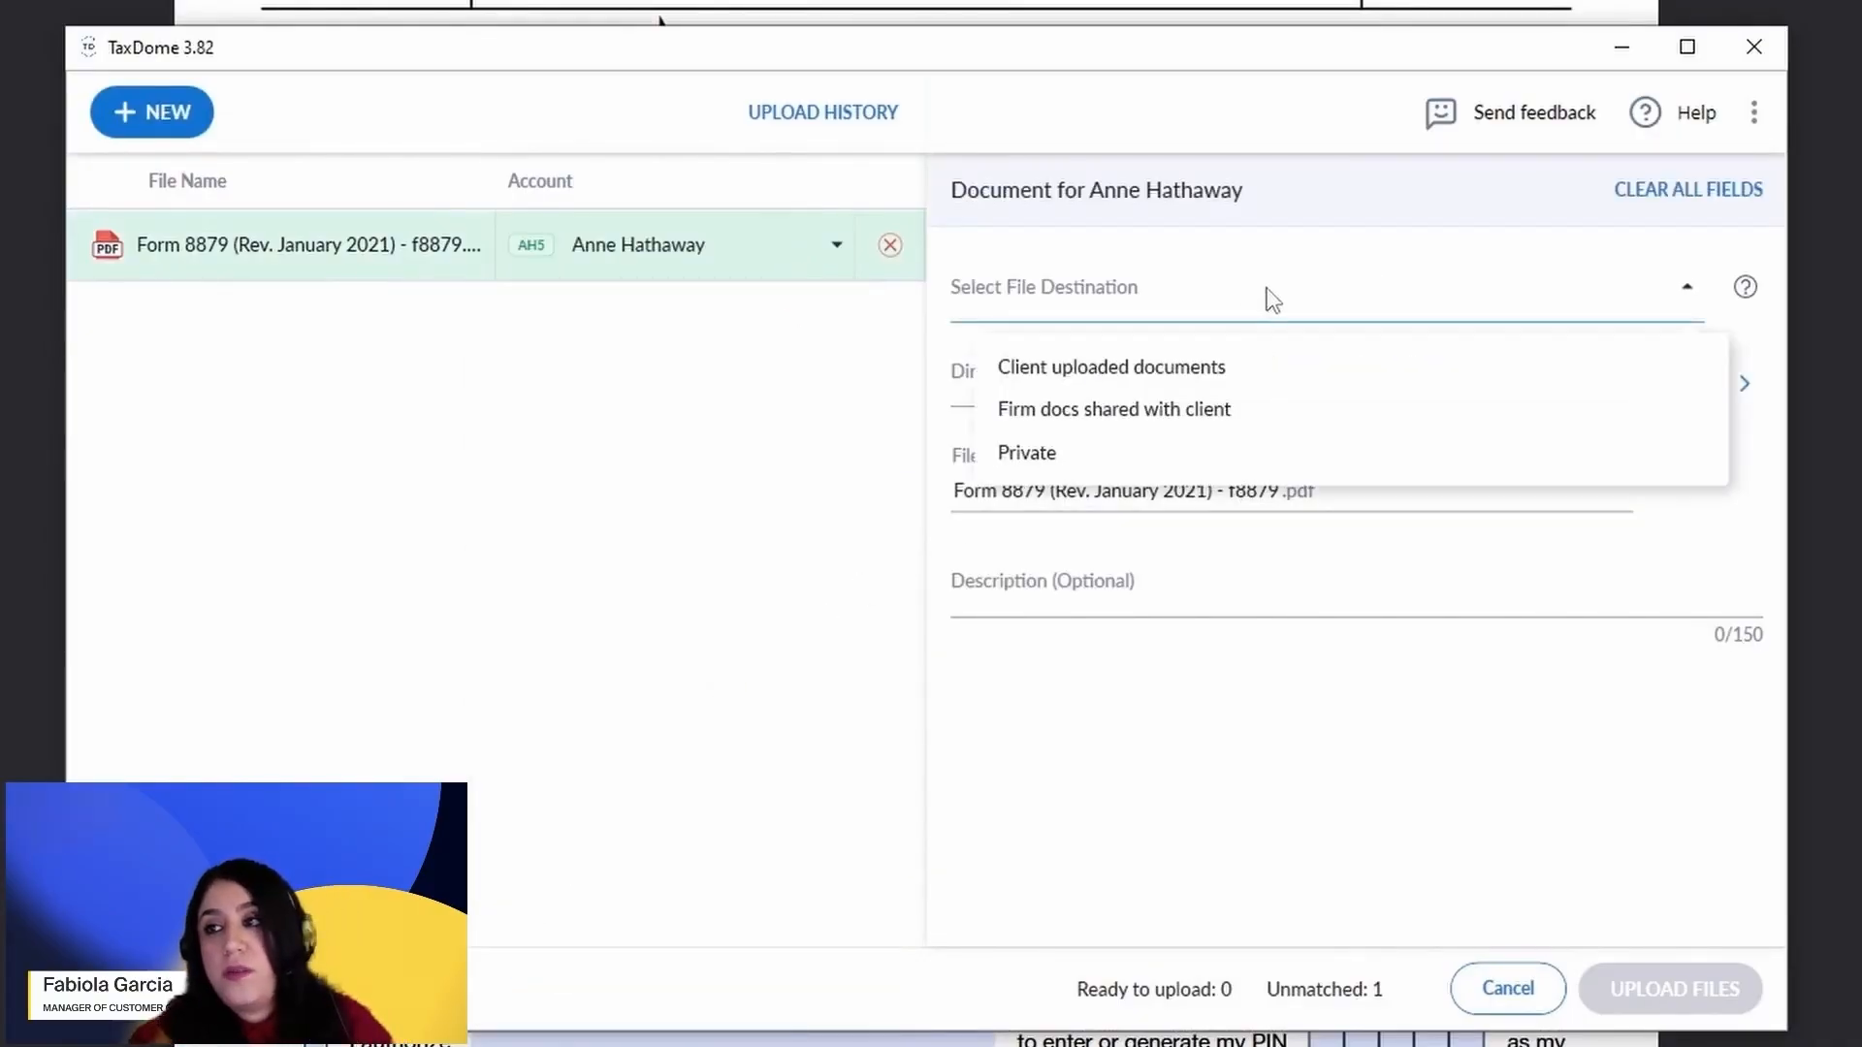
click(1231, 410)
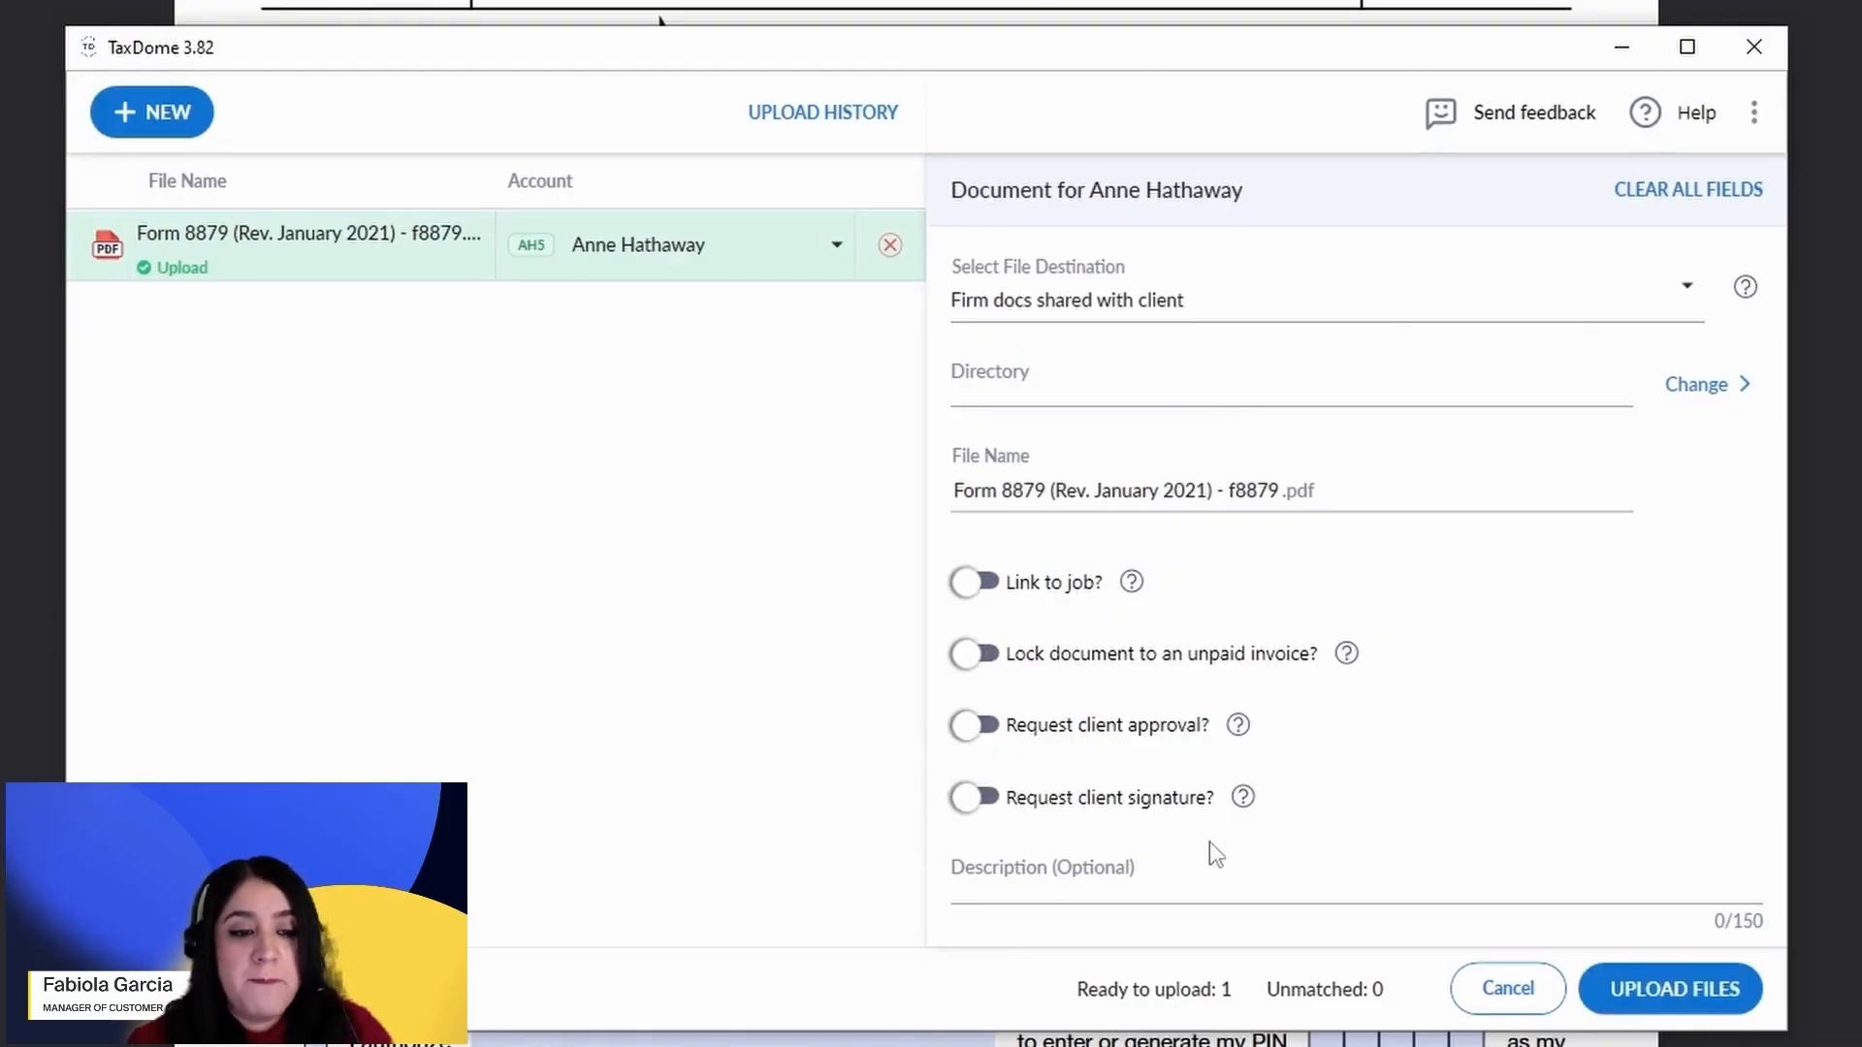
Enable the client signature request for Form 8879 and place the client's Signature field on the taxpayer's "Your signature" line.
click(988, 811)
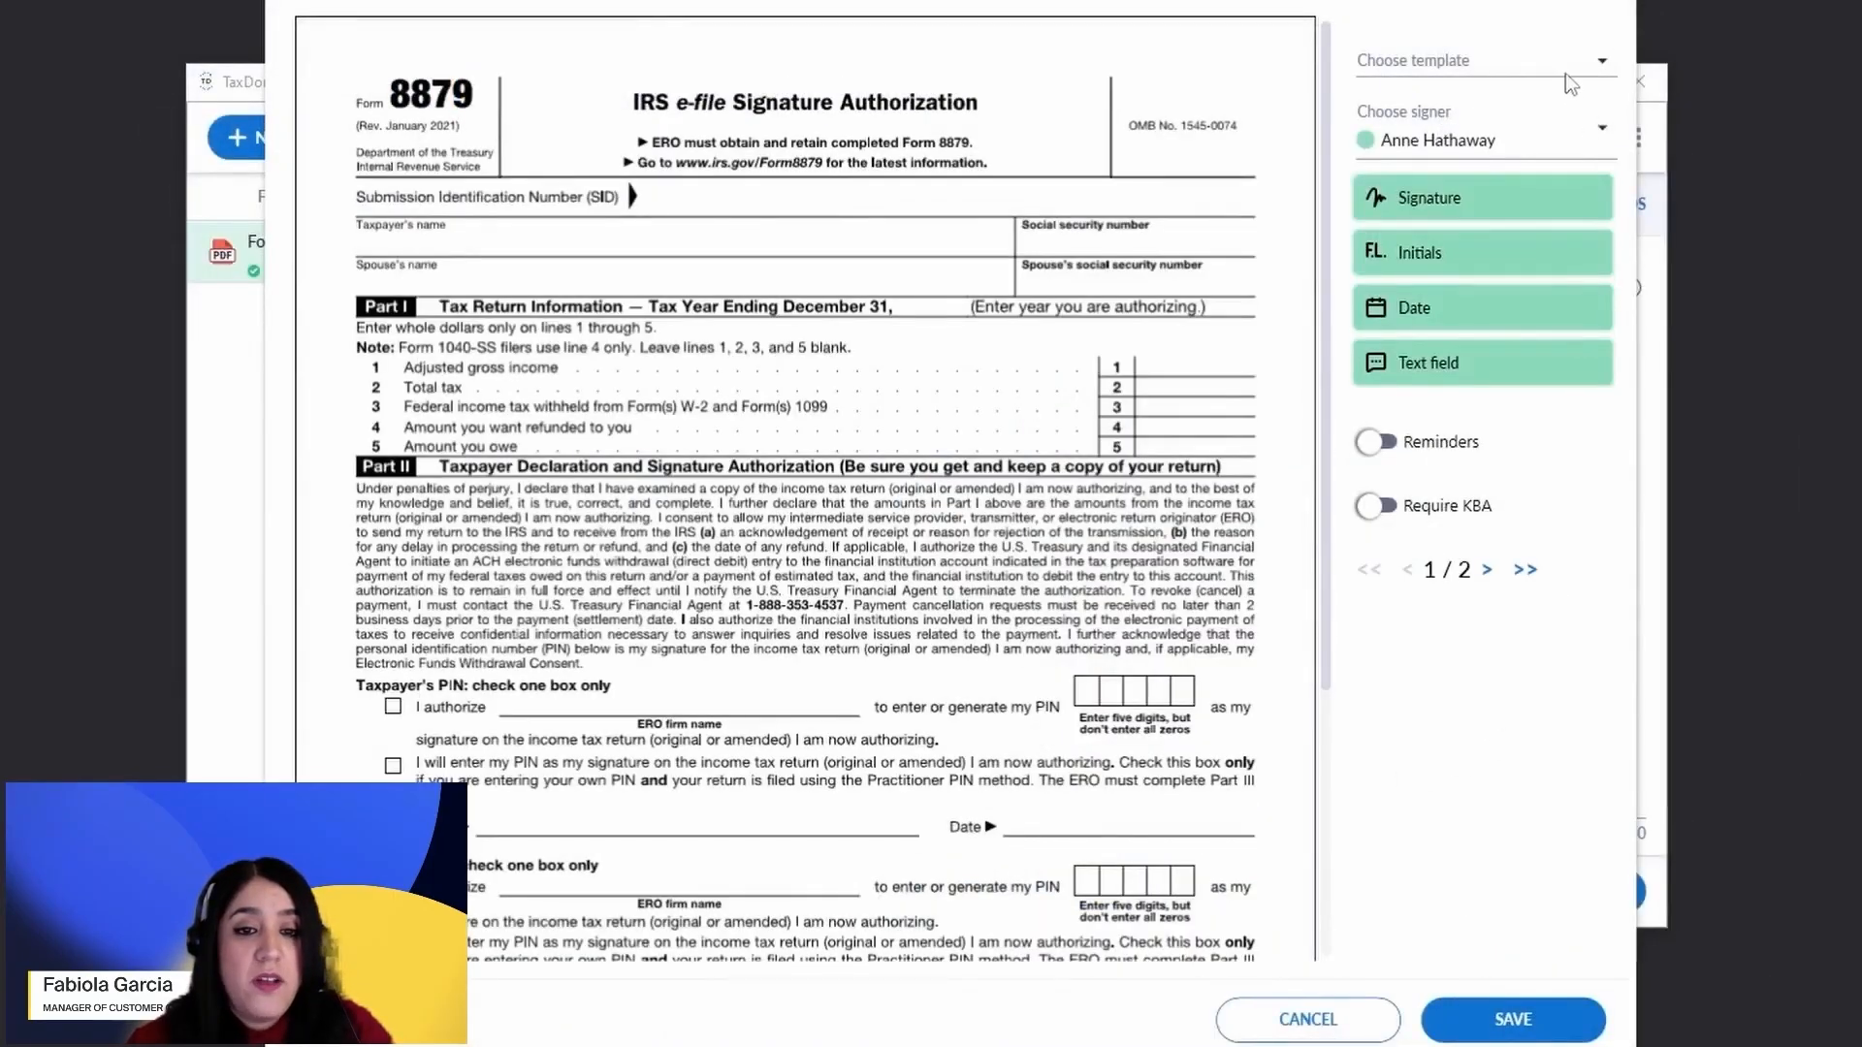
click(1503, 151)
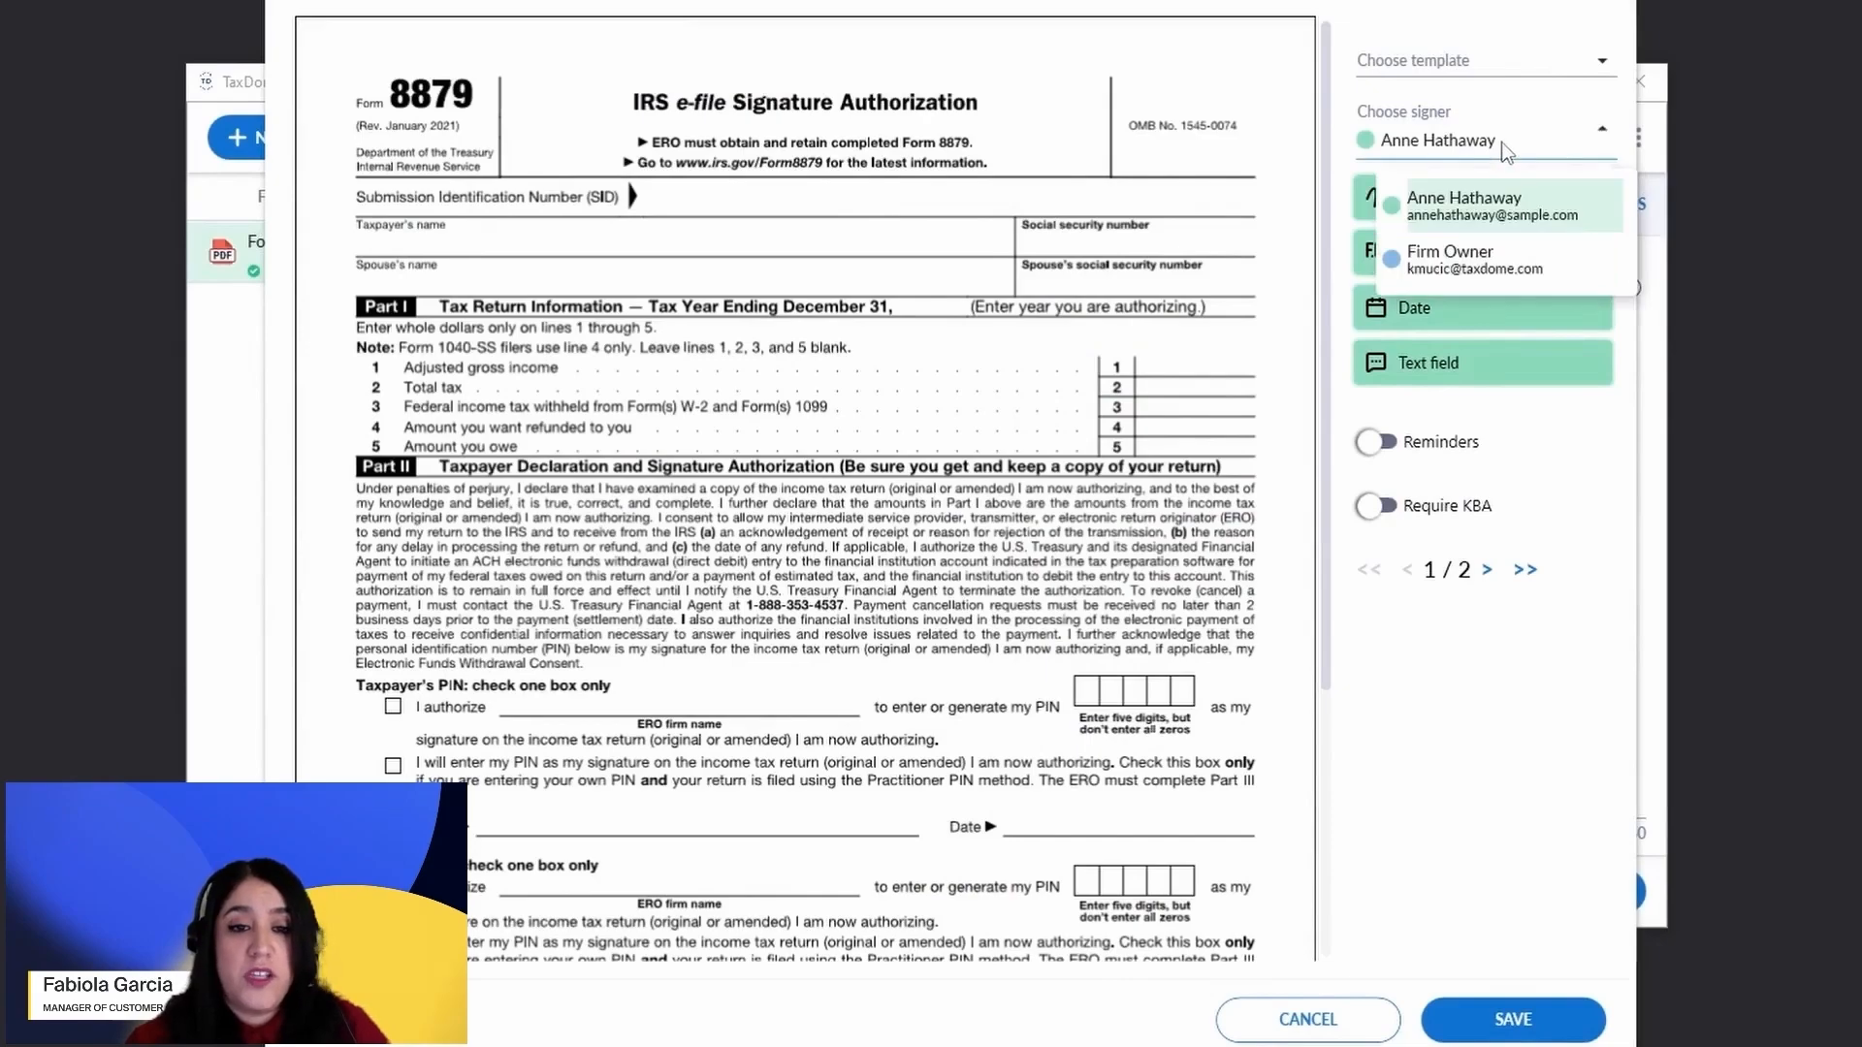
click(1556, 495)
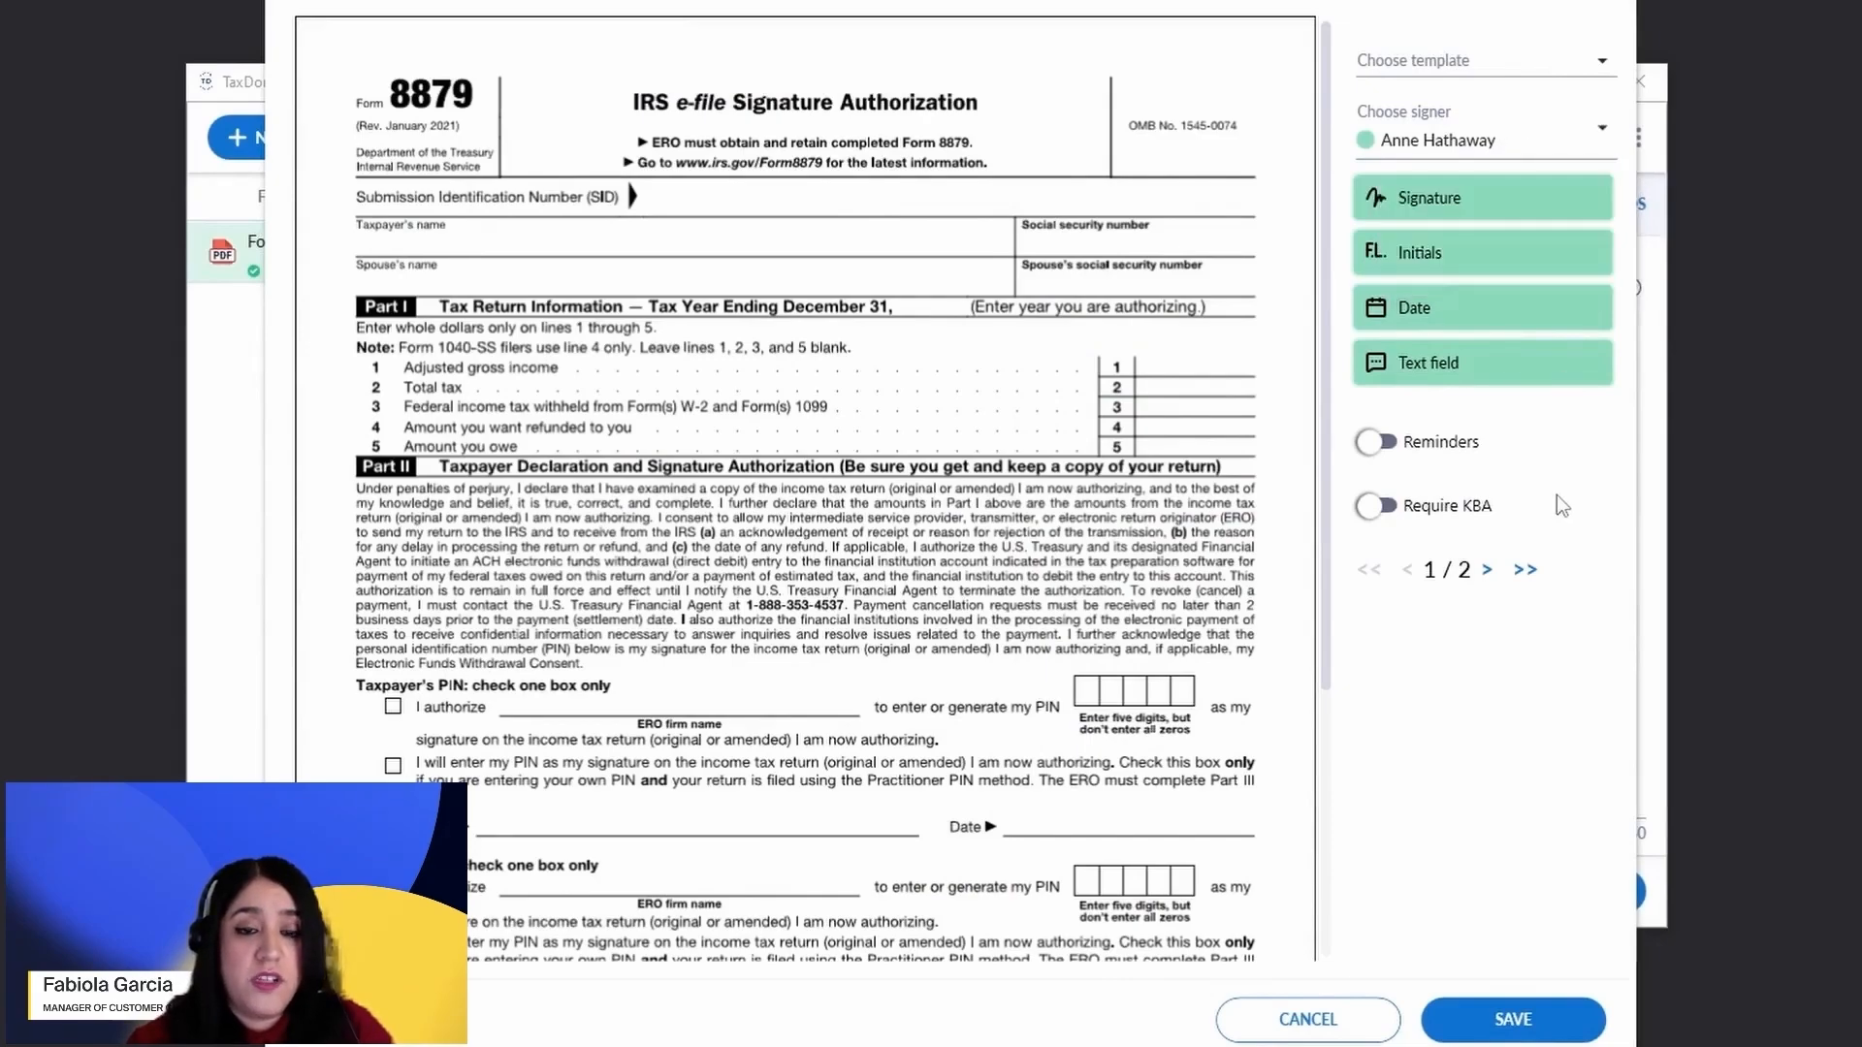
scroll(793, 613, down, 4)
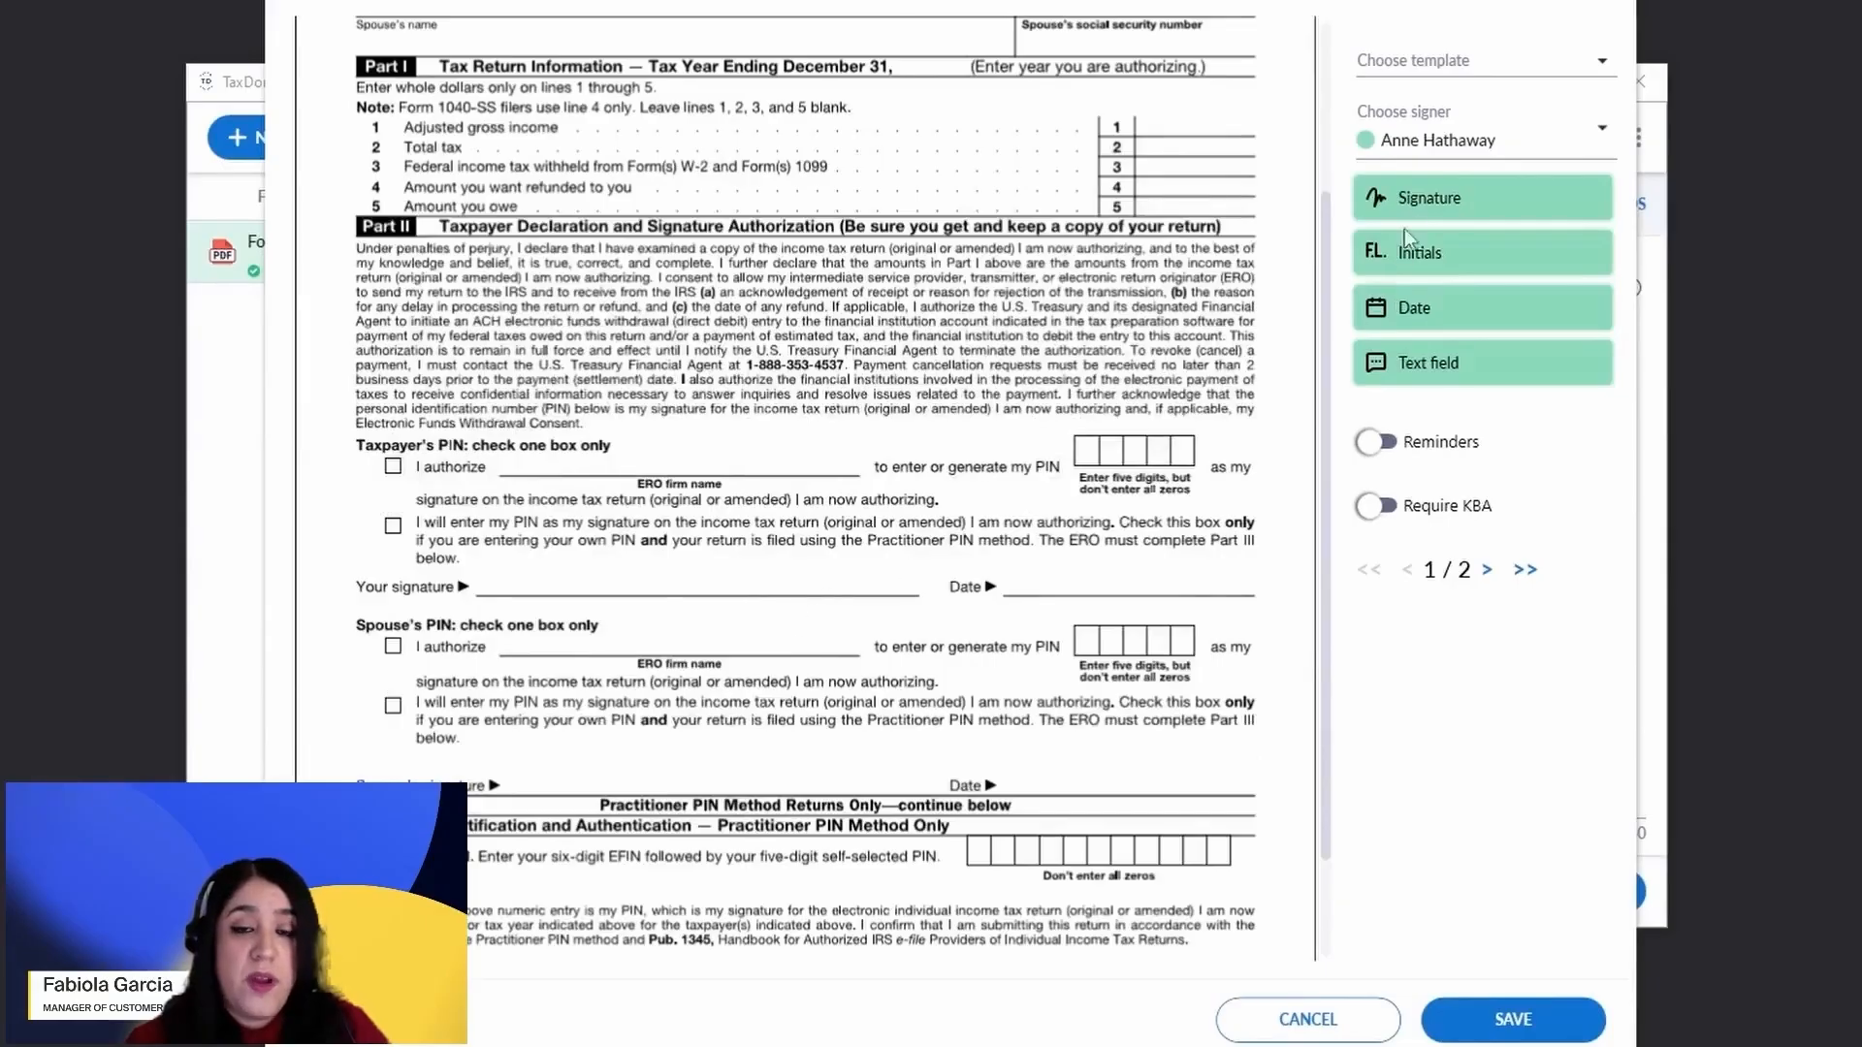
mouse_move(1420, 200)
mouse_down()
mouse_move(1204, 496)
mouse_move(635, 579)
mouse_up()
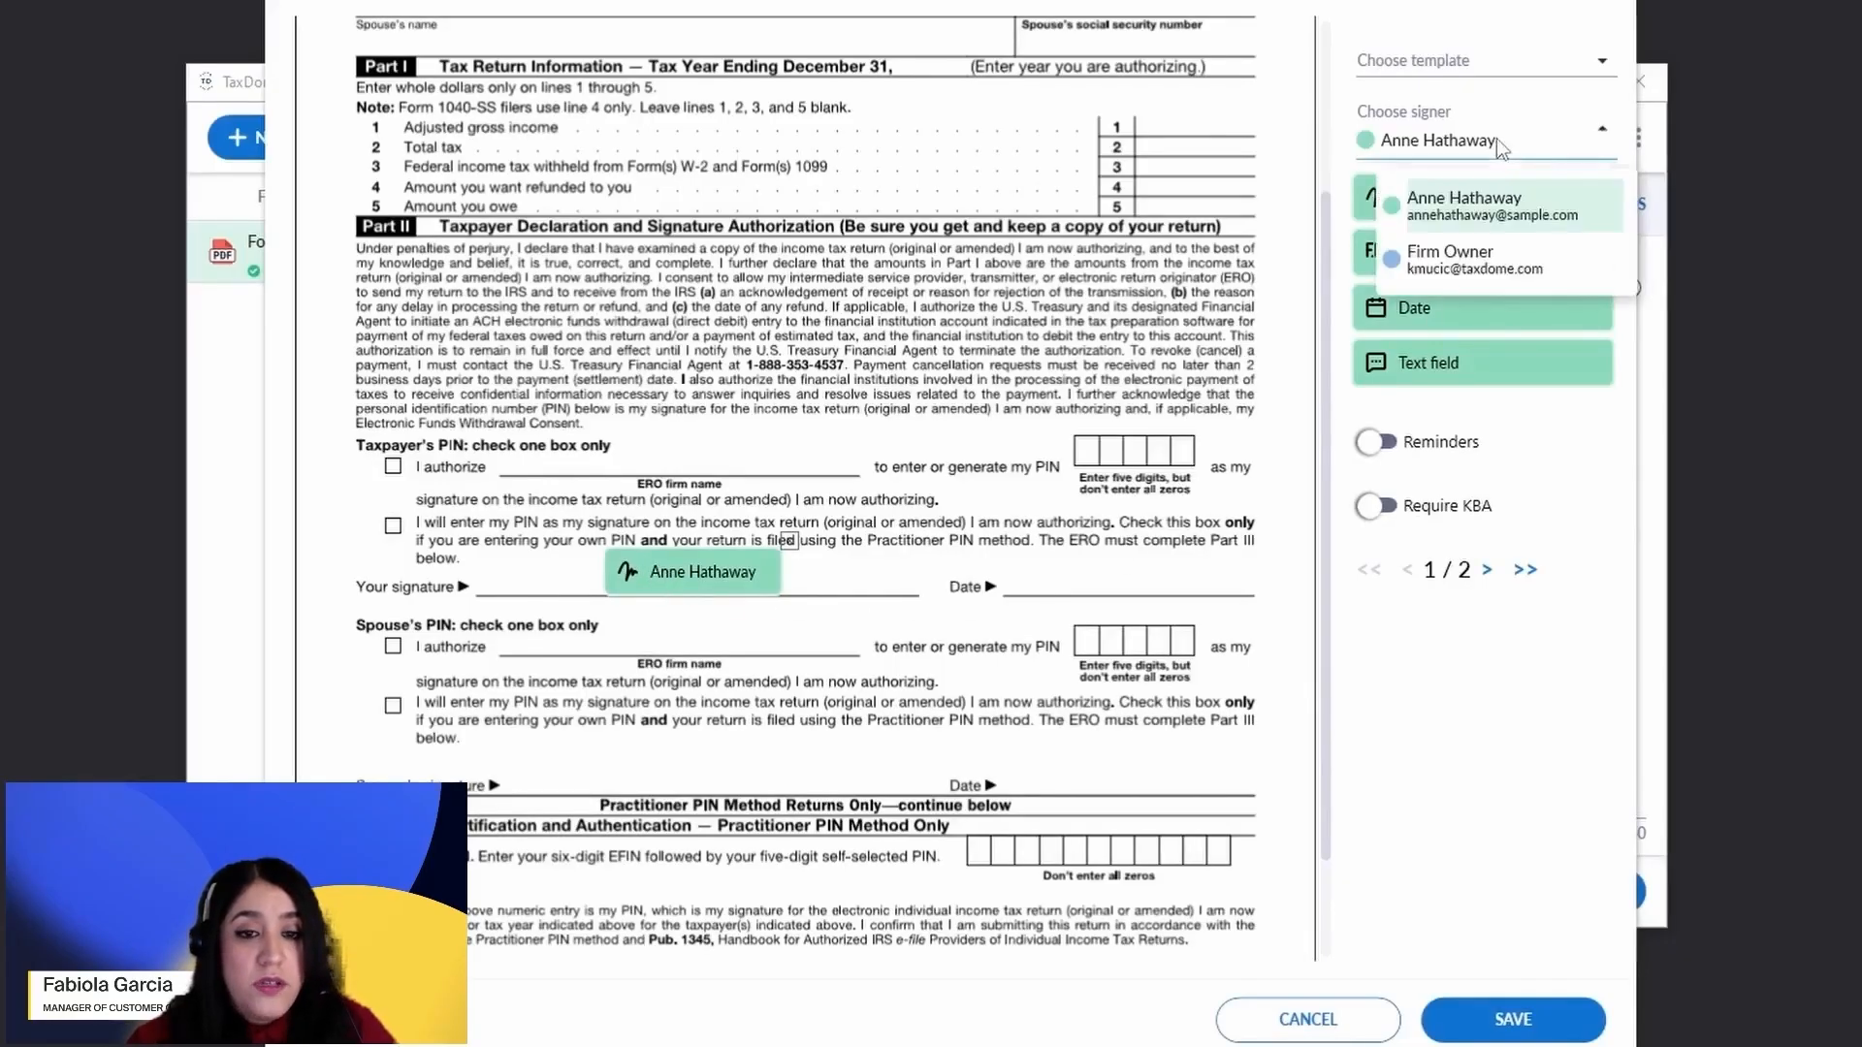
Choose Firm Owner as signer, place their Signature field on the spouse's signature line, and save the signature request.
click(1466, 254)
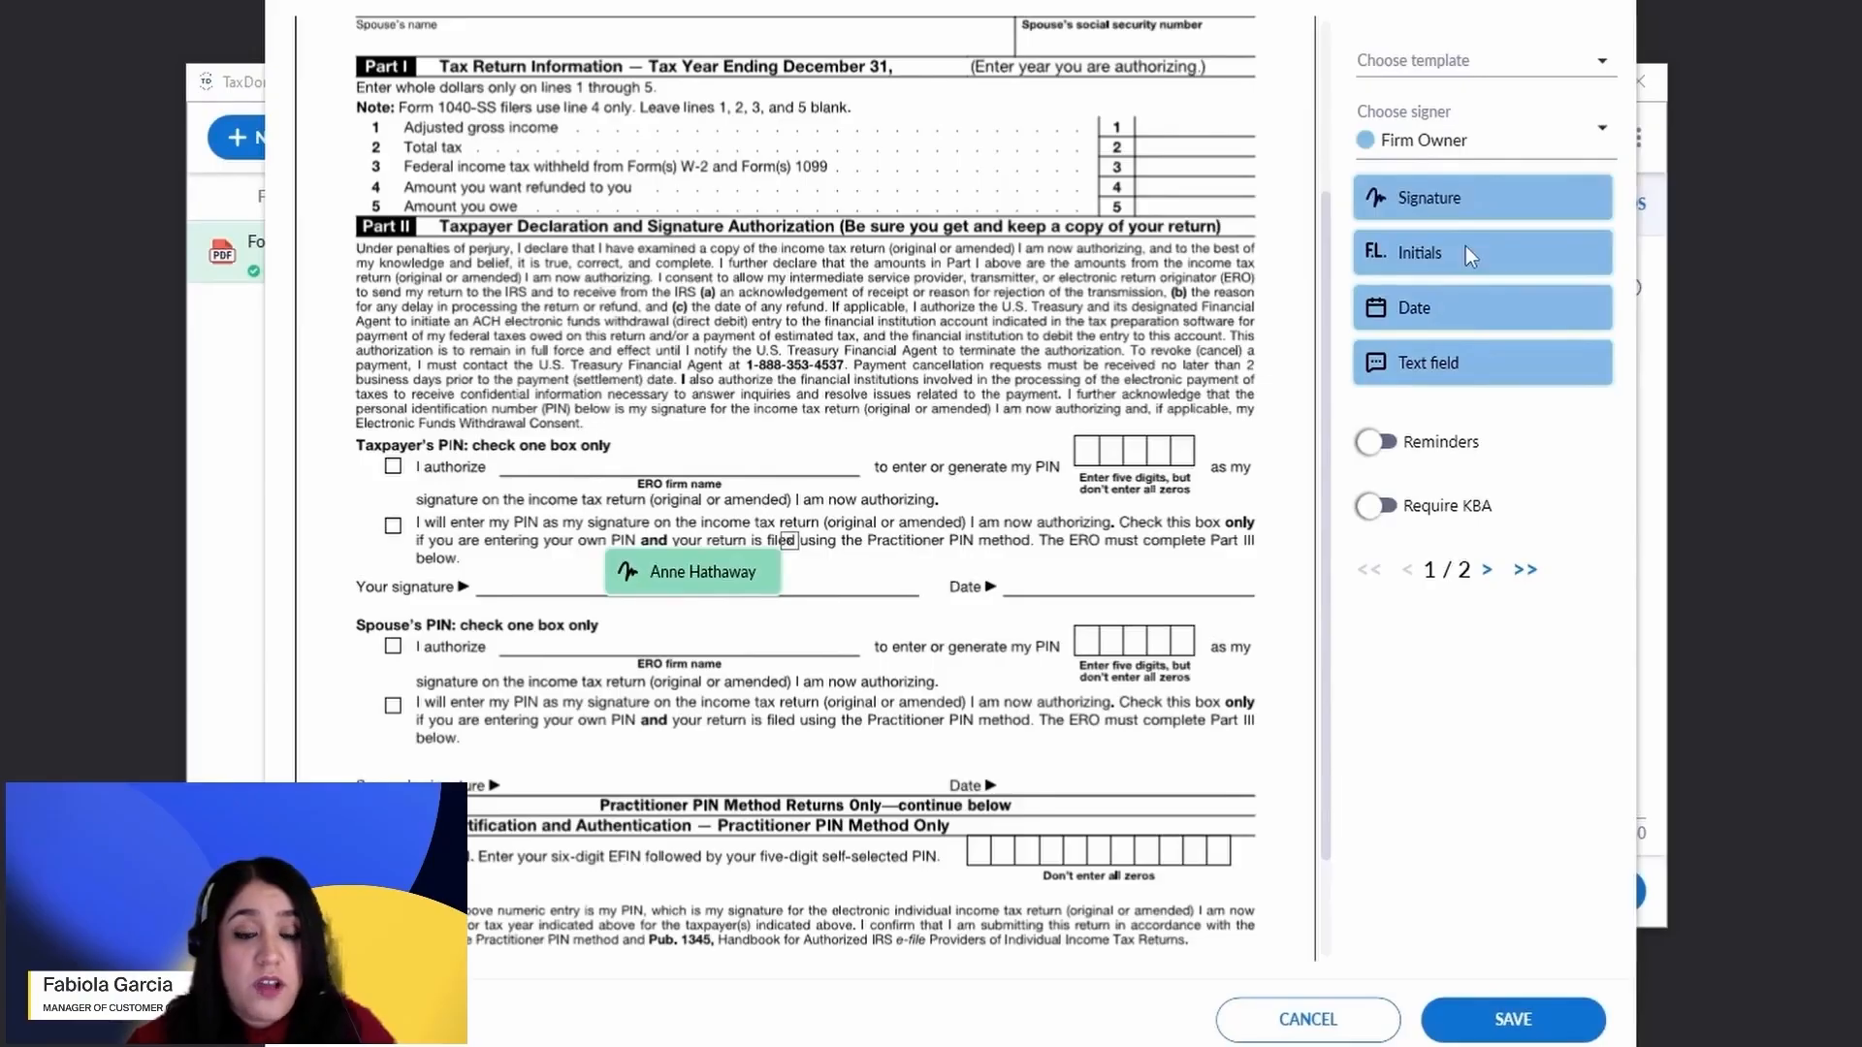
mouse_move(1435, 199)
mouse_down()
mouse_move(1329, 644)
mouse_move(632, 766)
mouse_up()
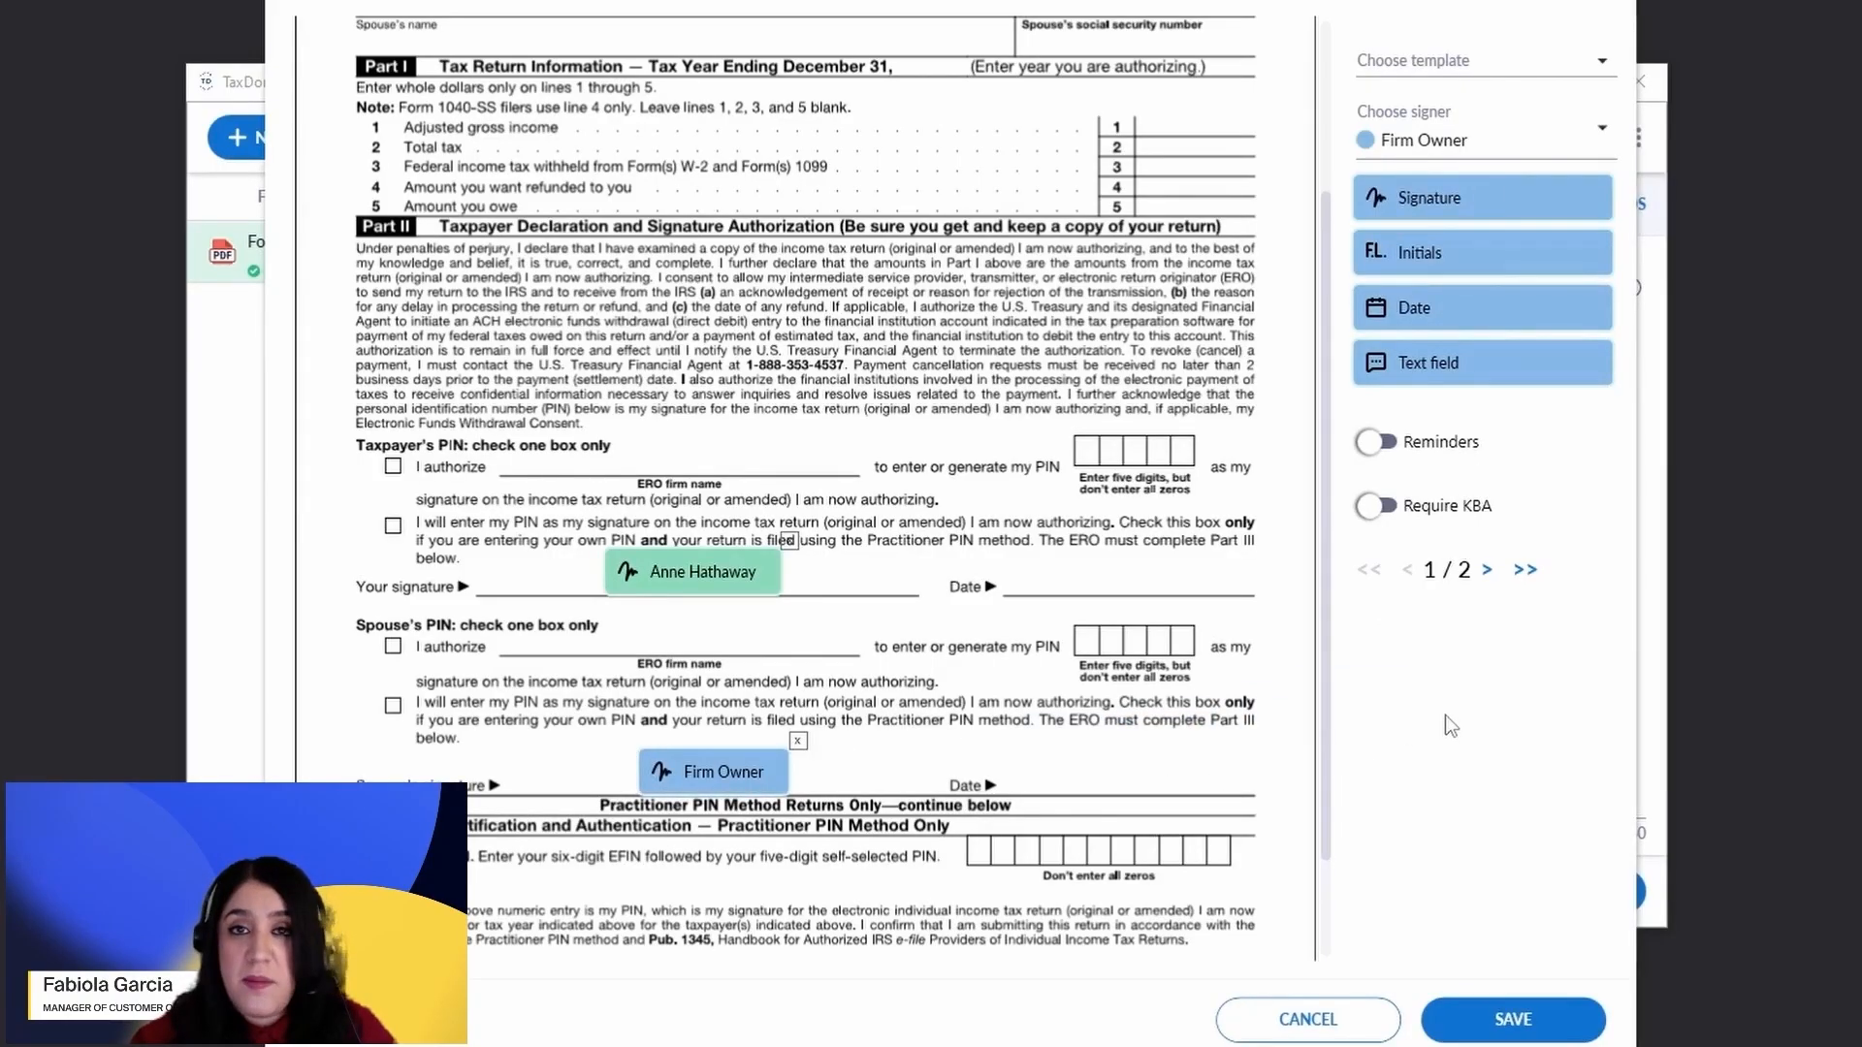
click(1488, 1023)
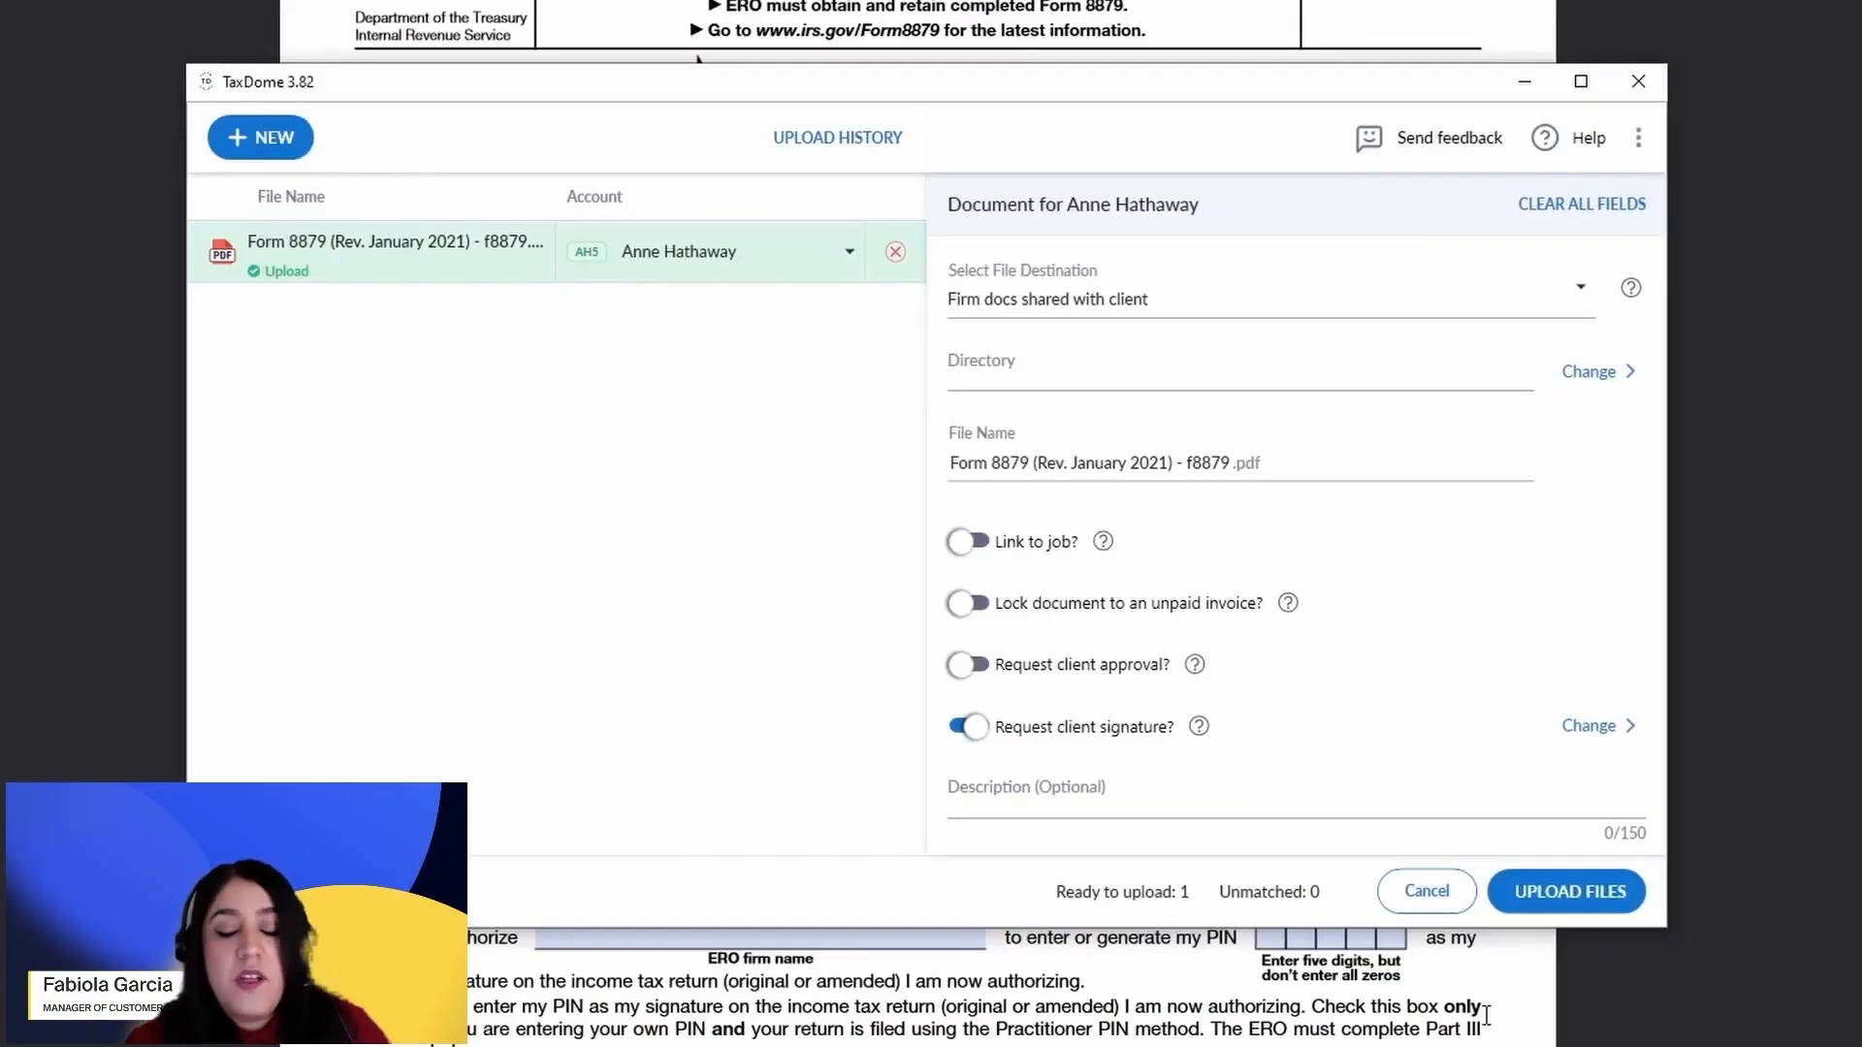
Upload Form 8879 with its saved signature request to the client's account.
click(1597, 894)
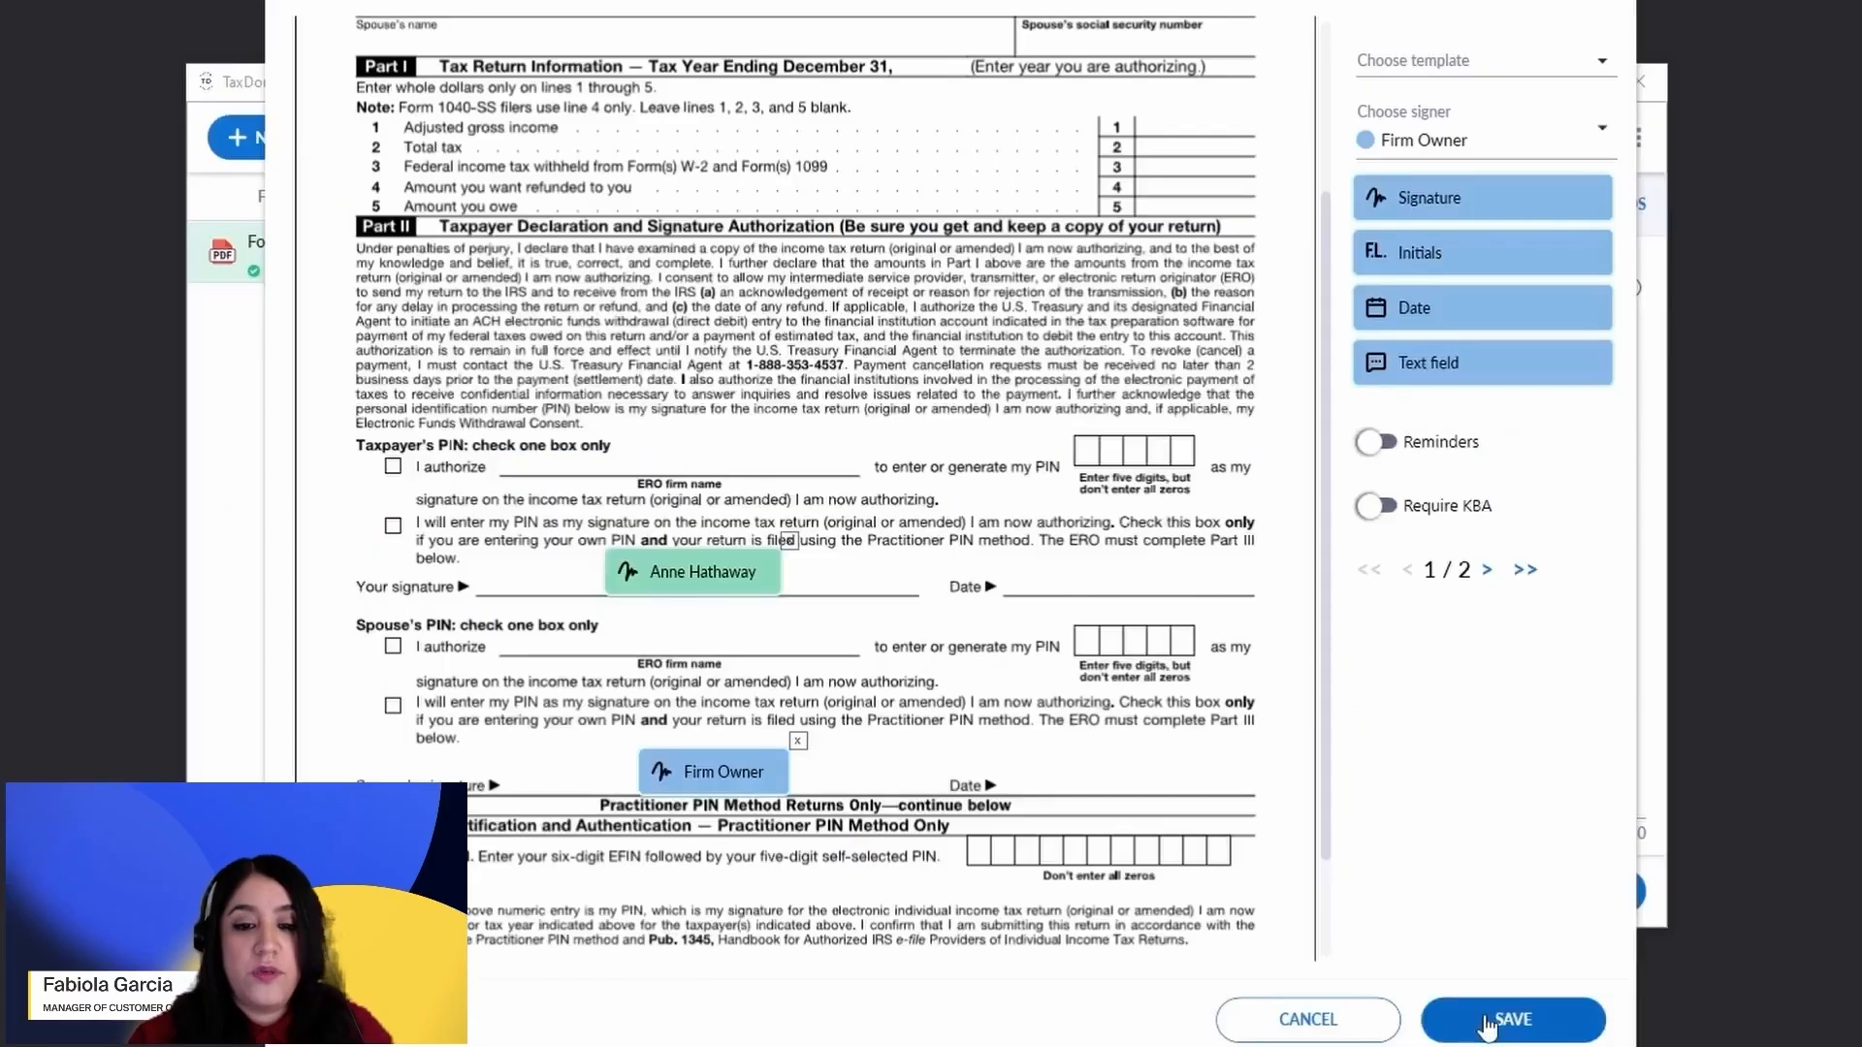
click(1489, 1020)
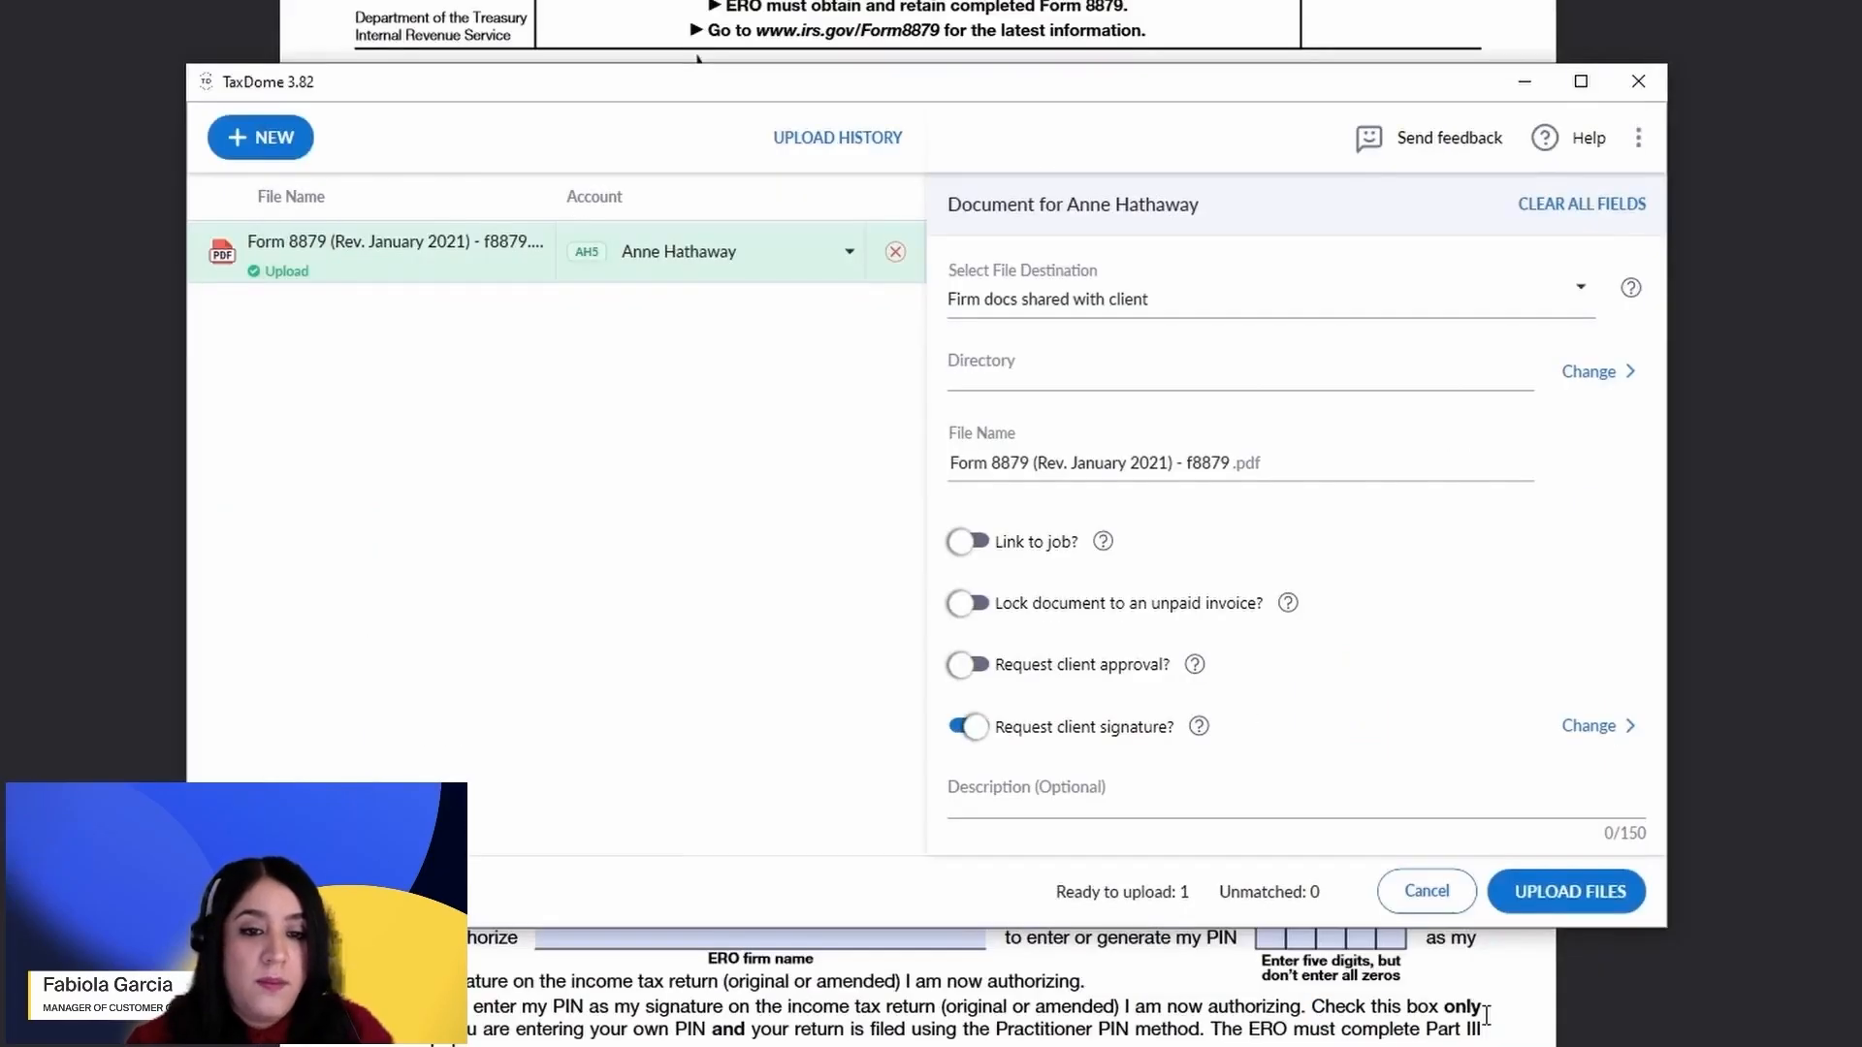
click(1597, 901)
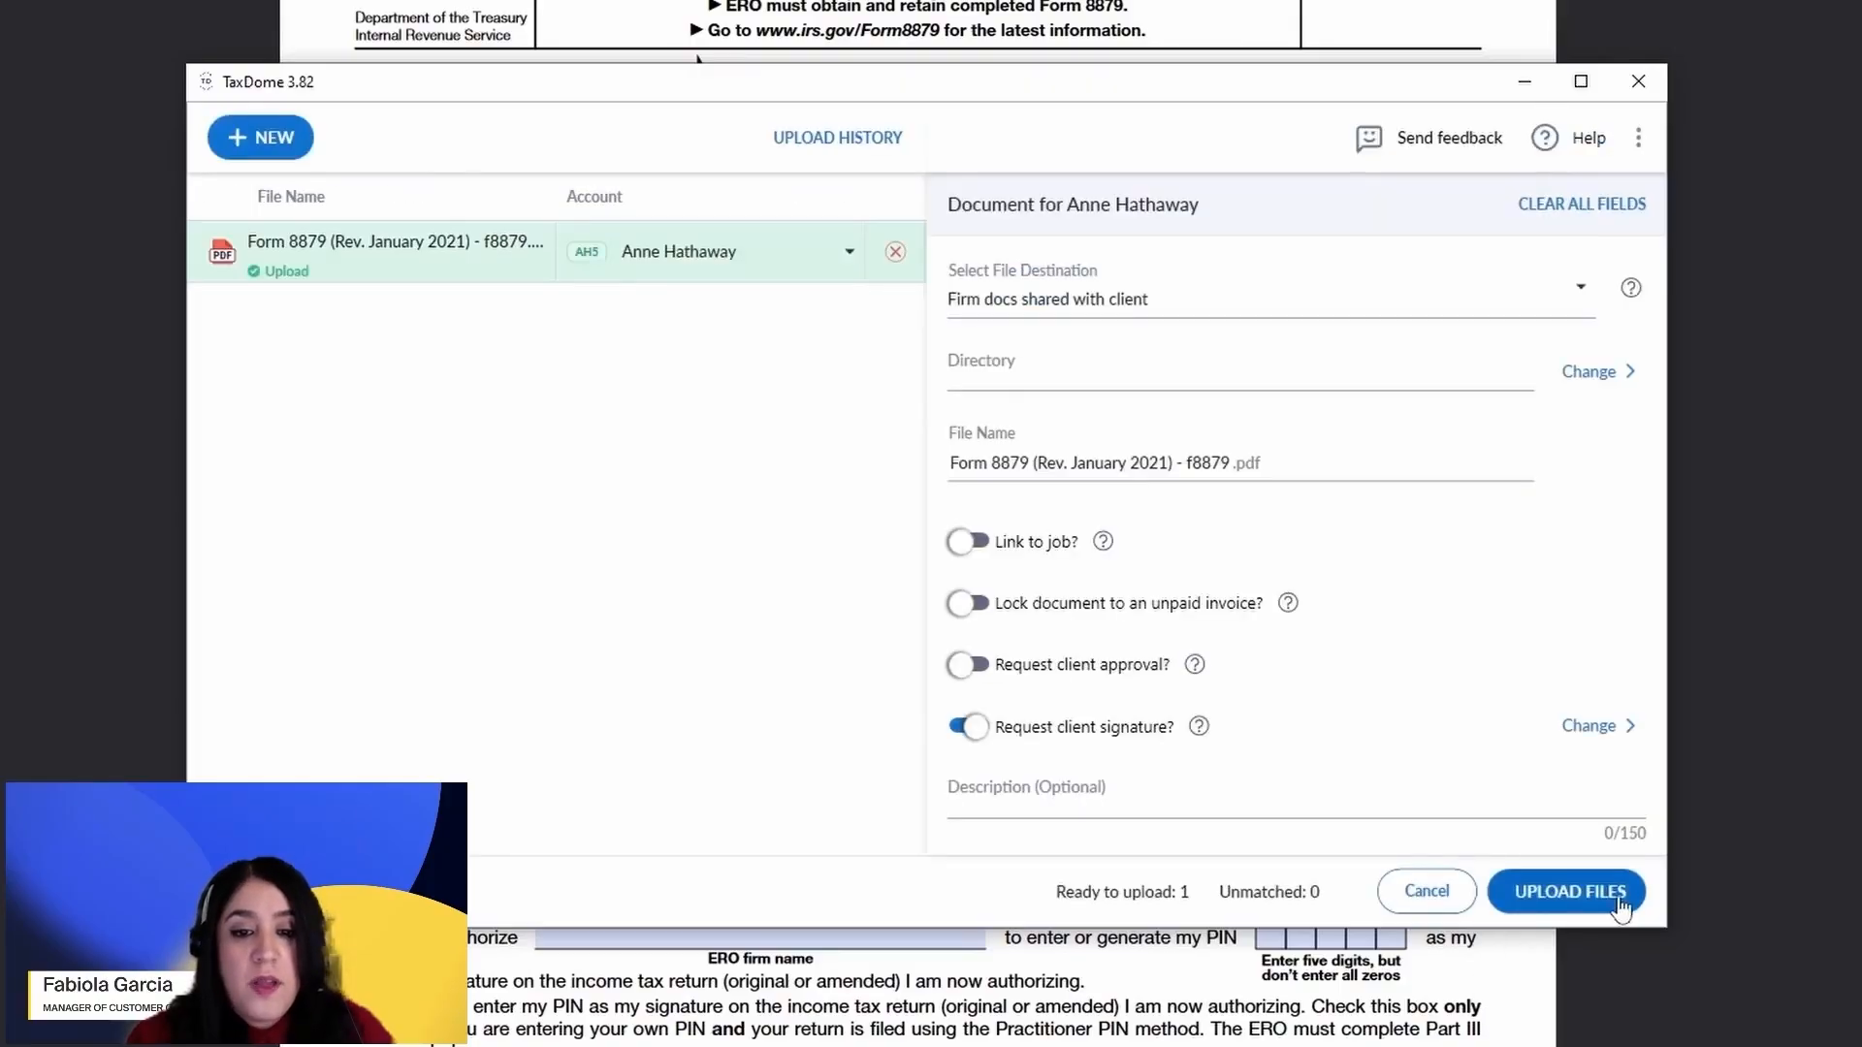
click(1620, 900)
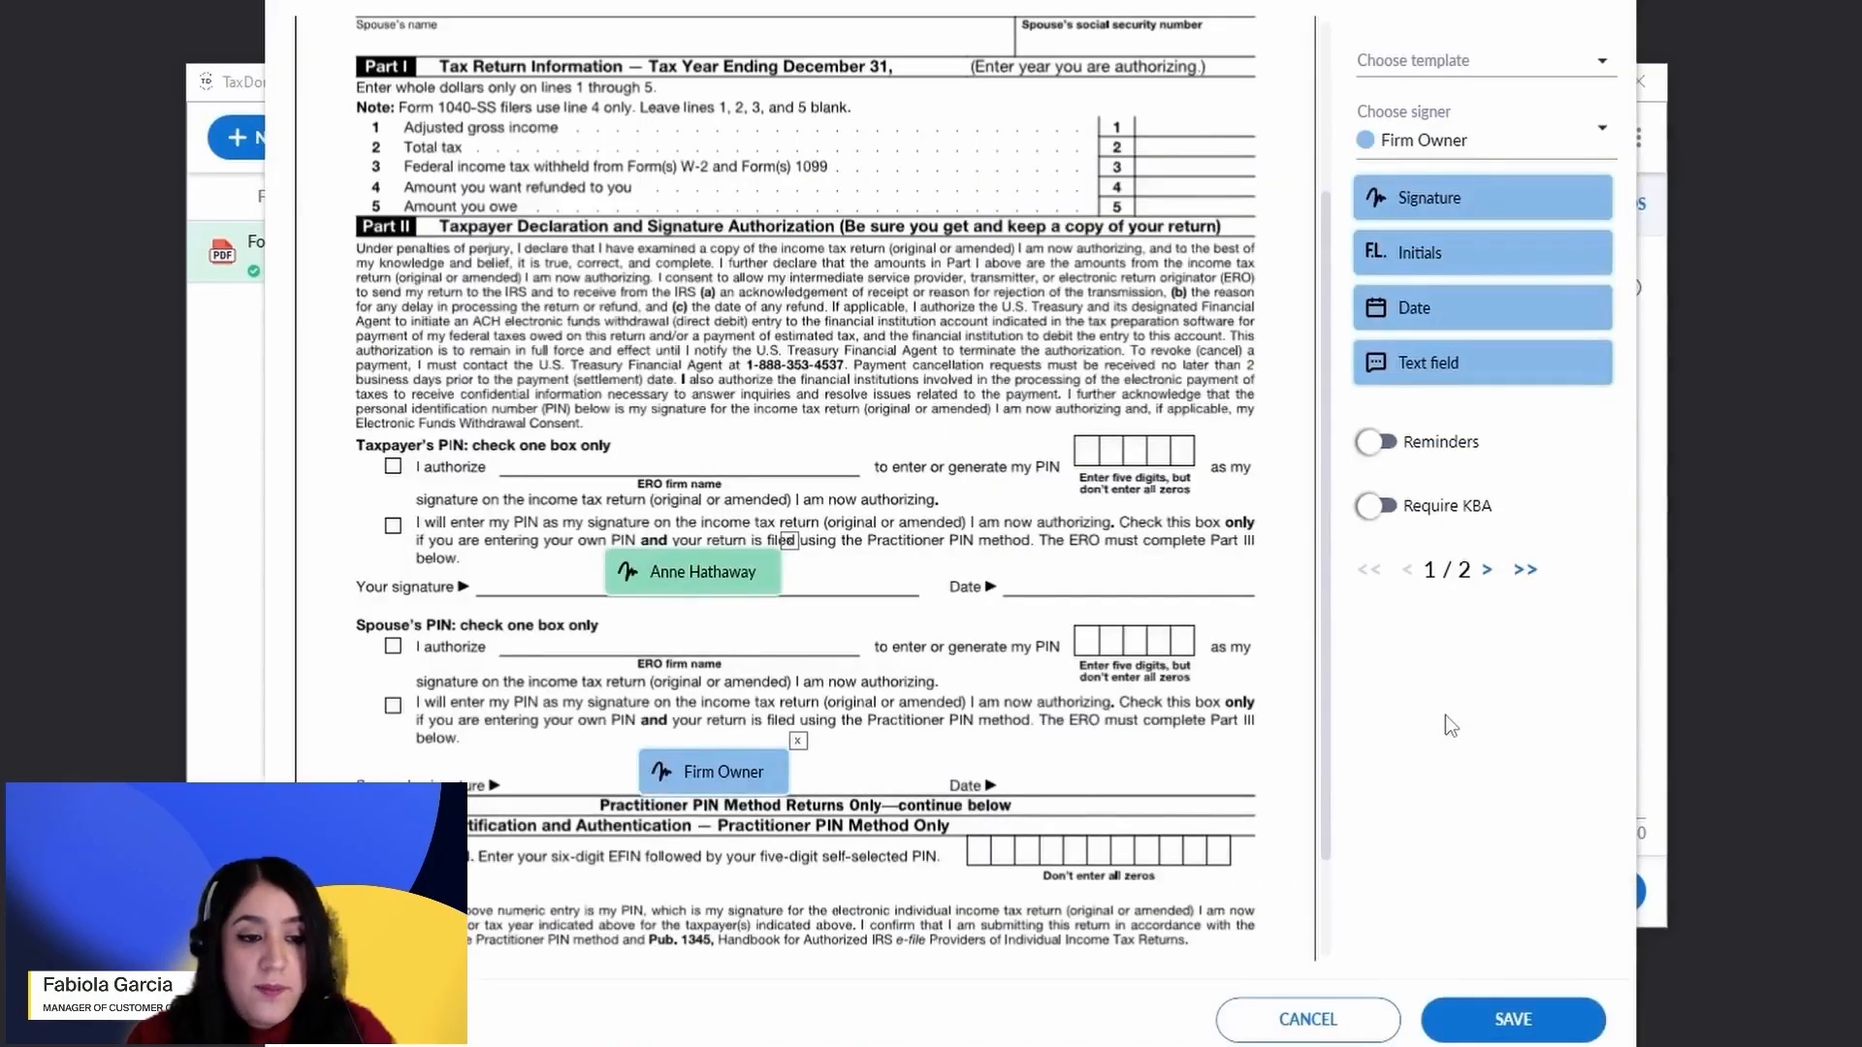
click(1487, 1018)
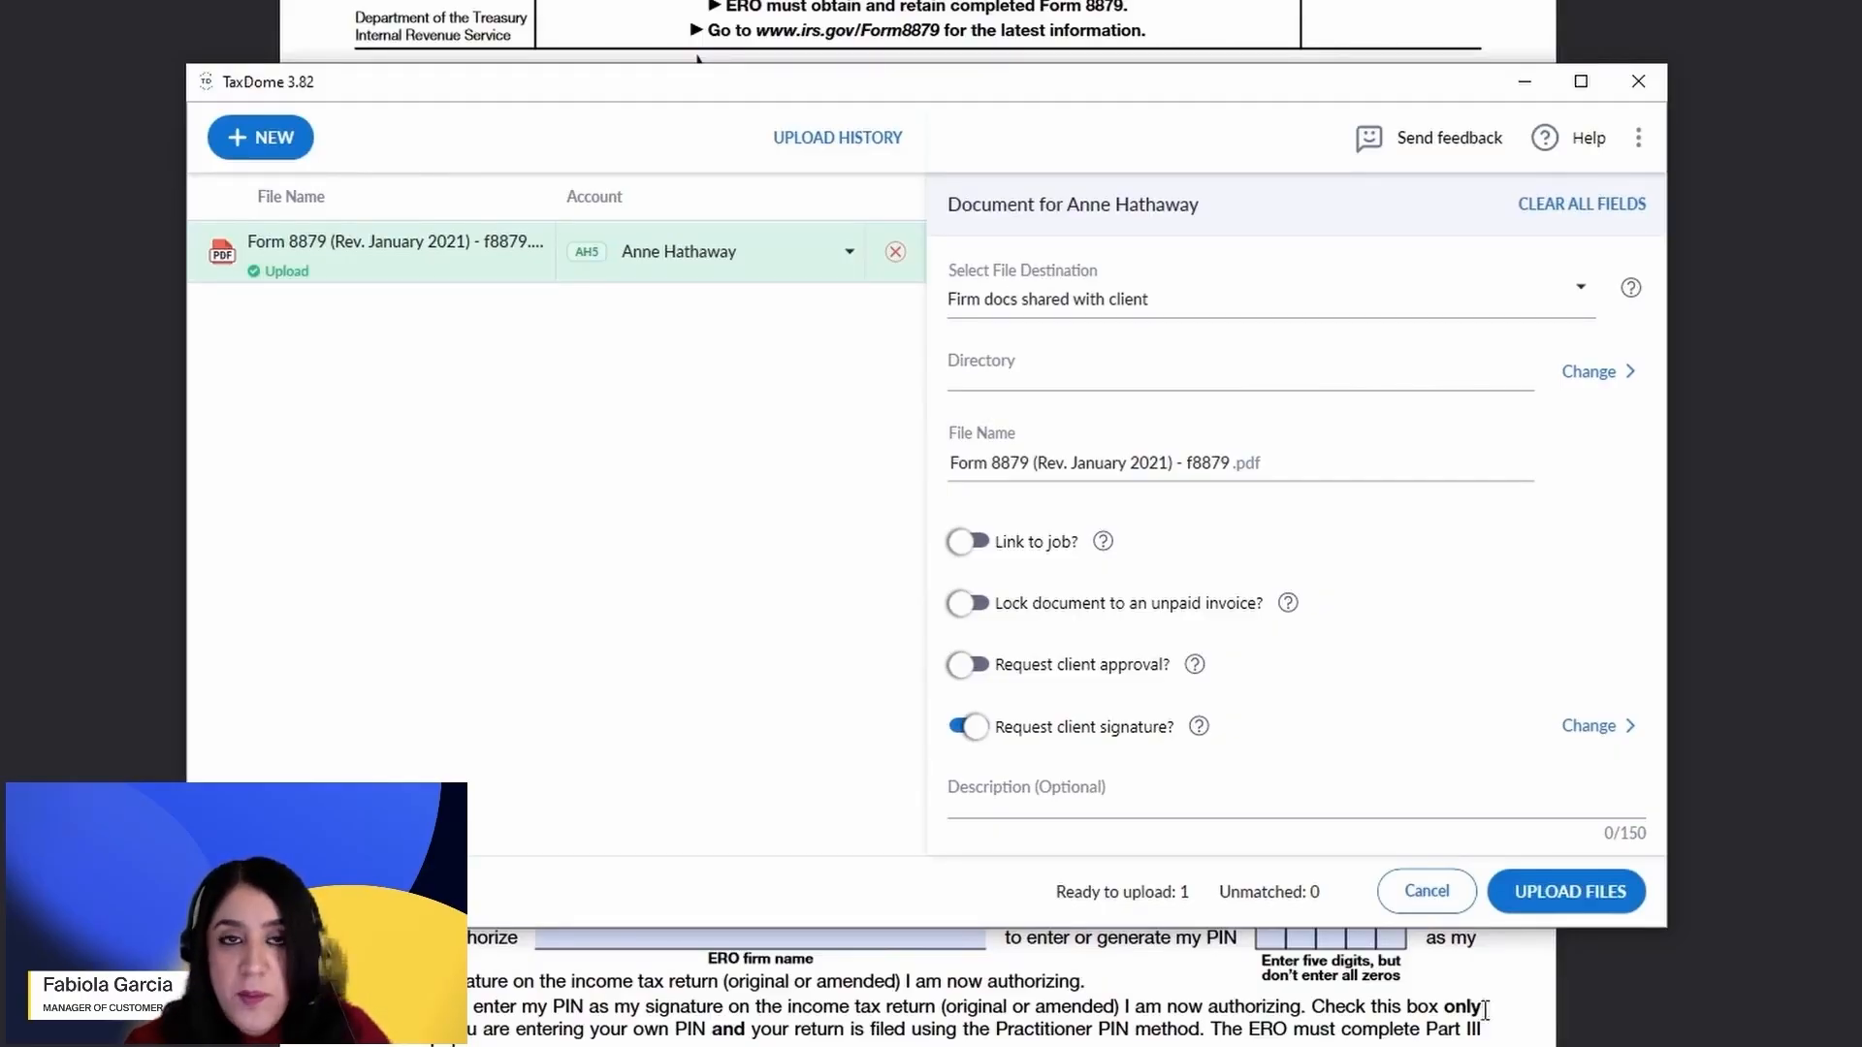
click(1597, 907)
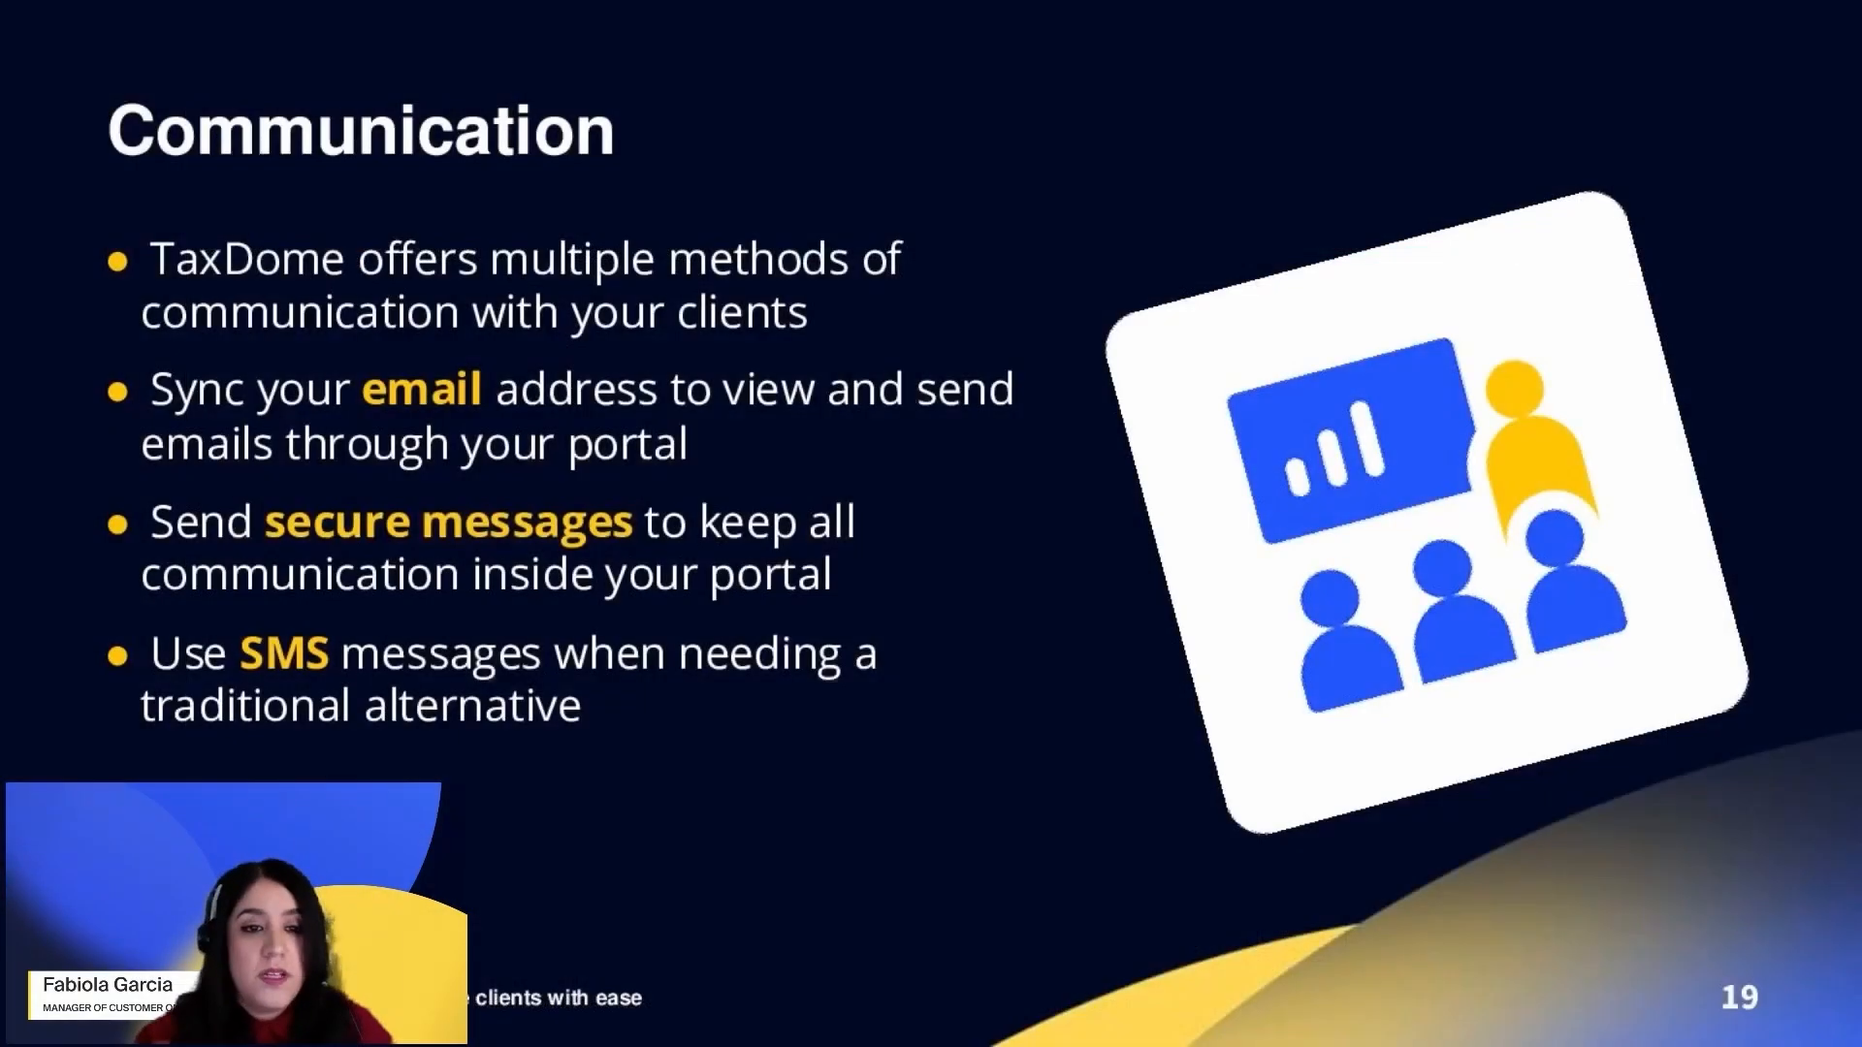
key(Right)
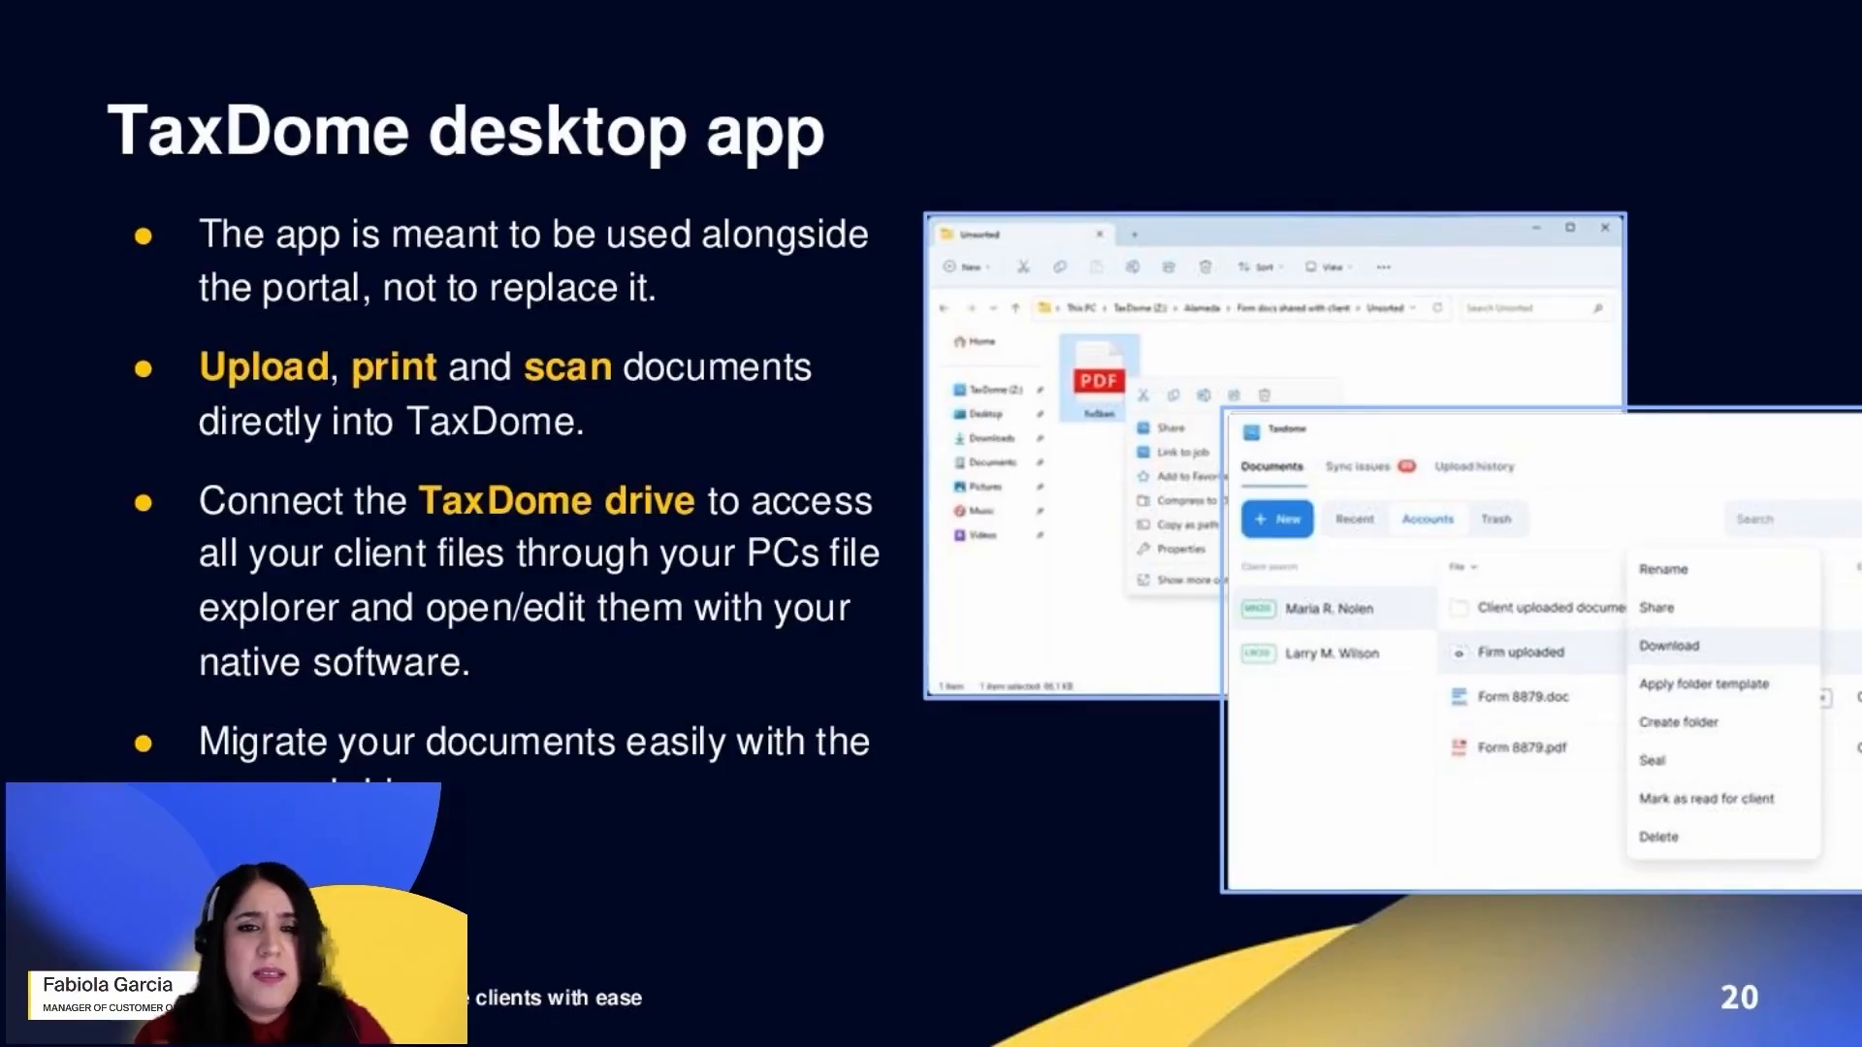
key(Right)
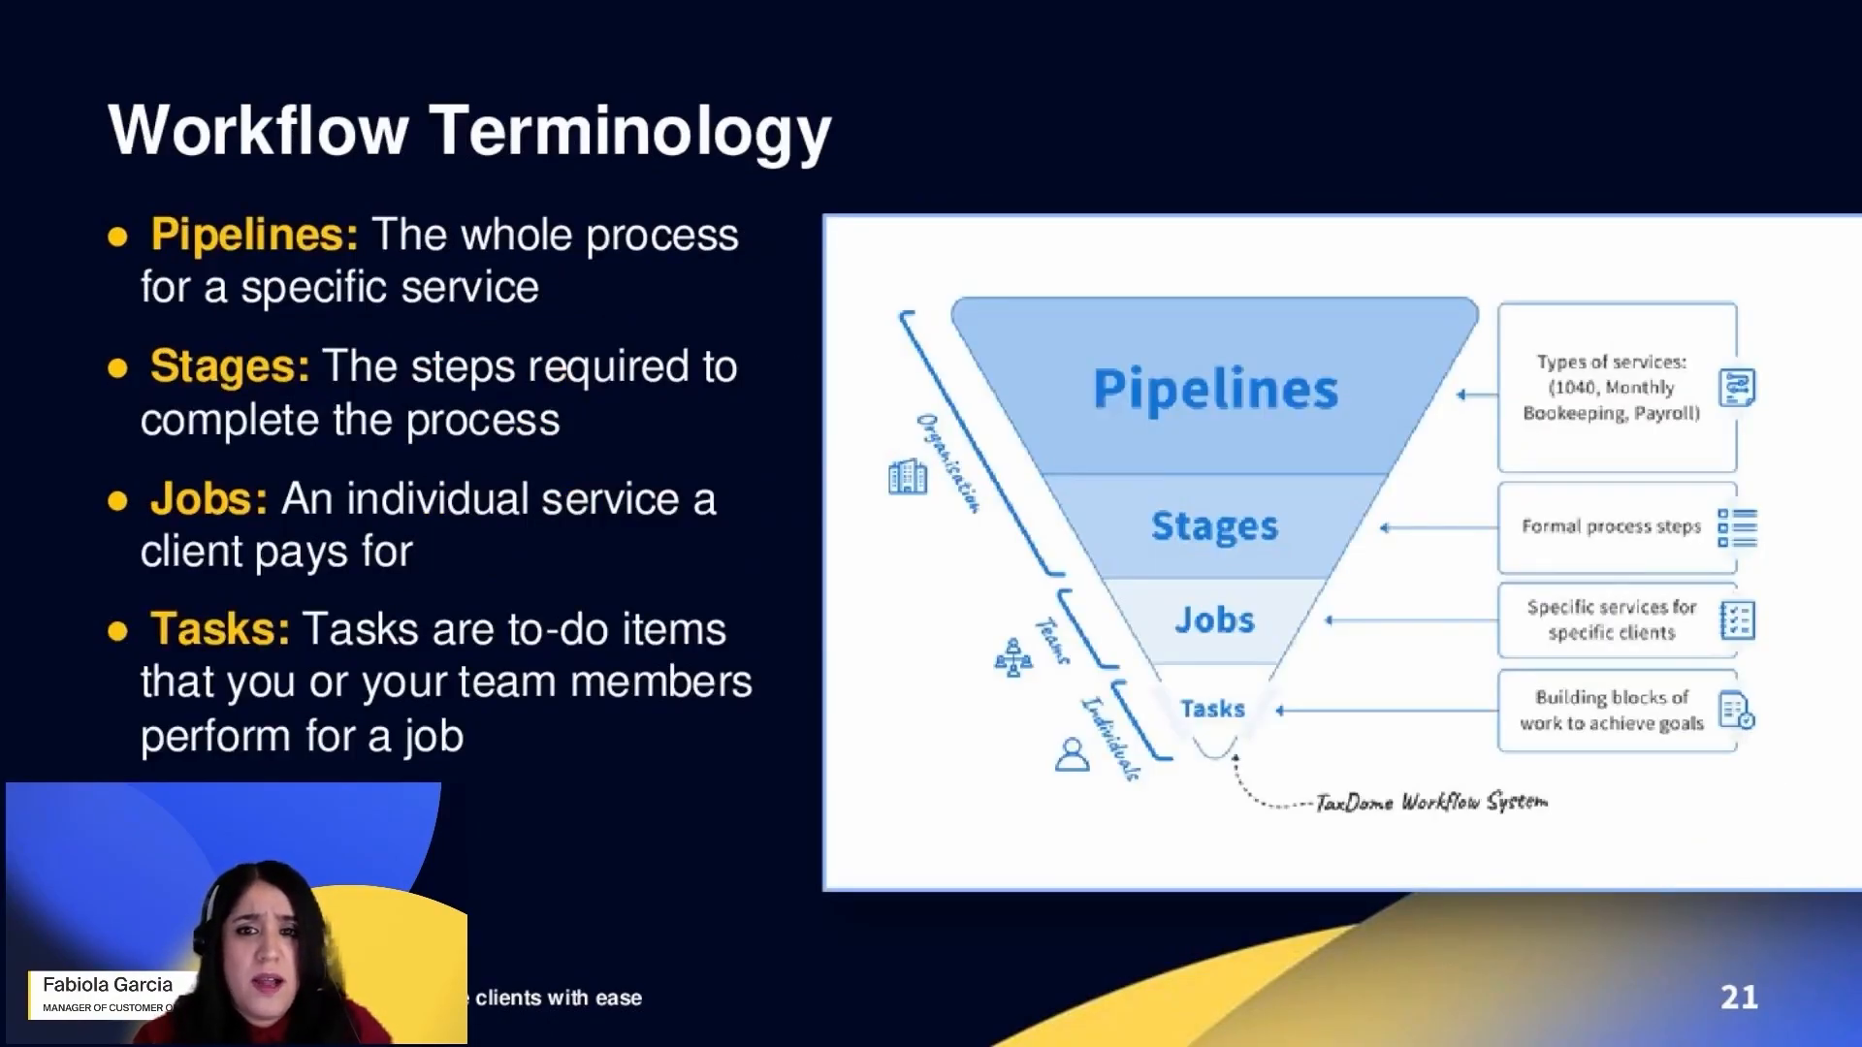